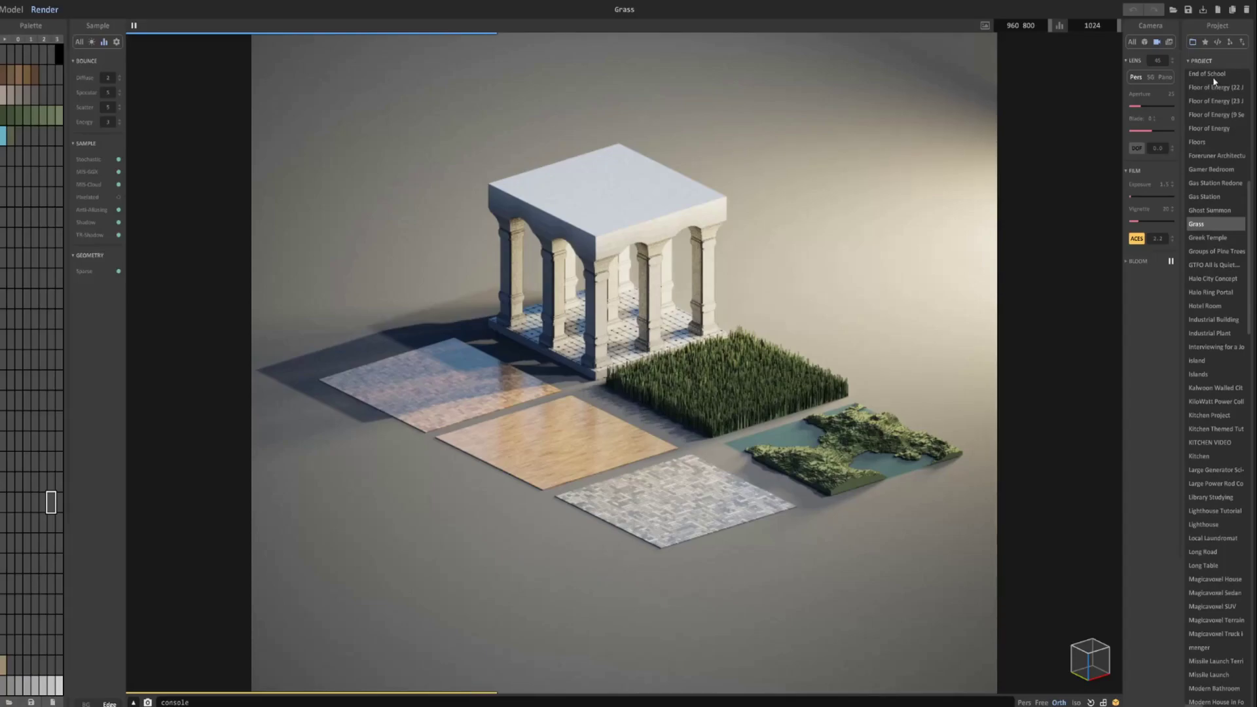
# Look through the list of available shaders for the Grass project.
pyautogui.click(1217, 41)
pyautogui.scroll(-6, 1221, 267)
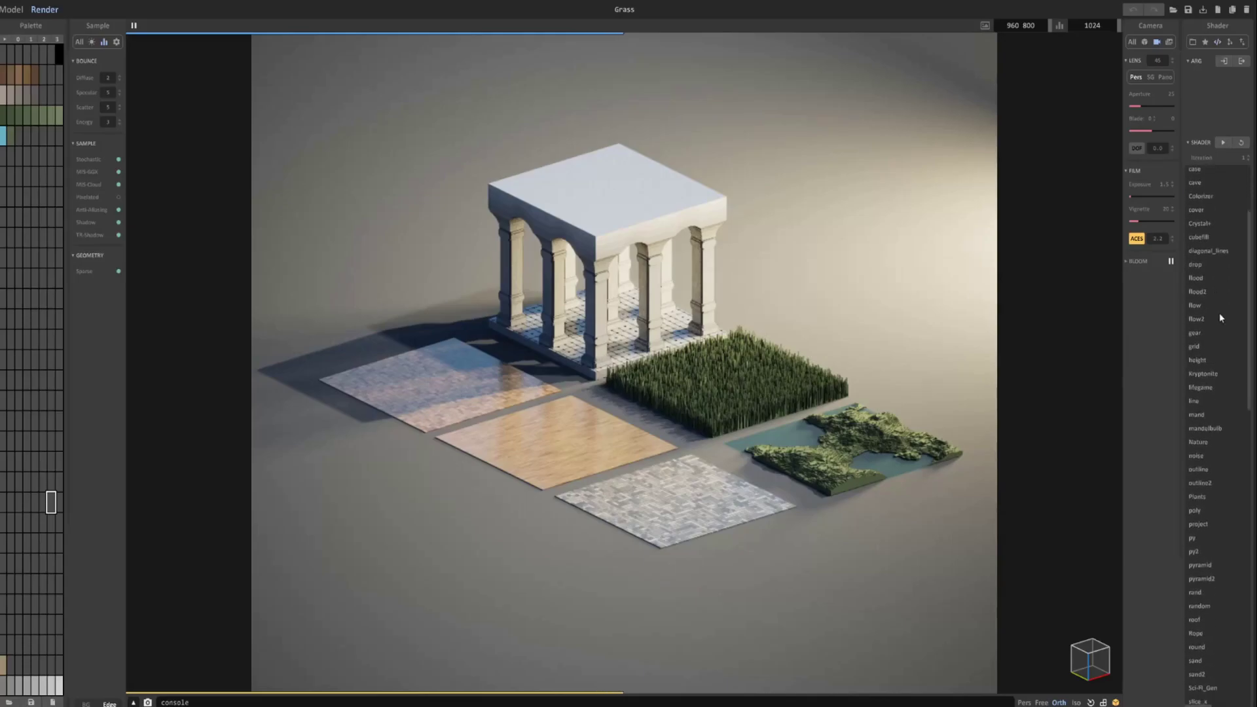
pyautogui.scroll(-4, 1223, 324)
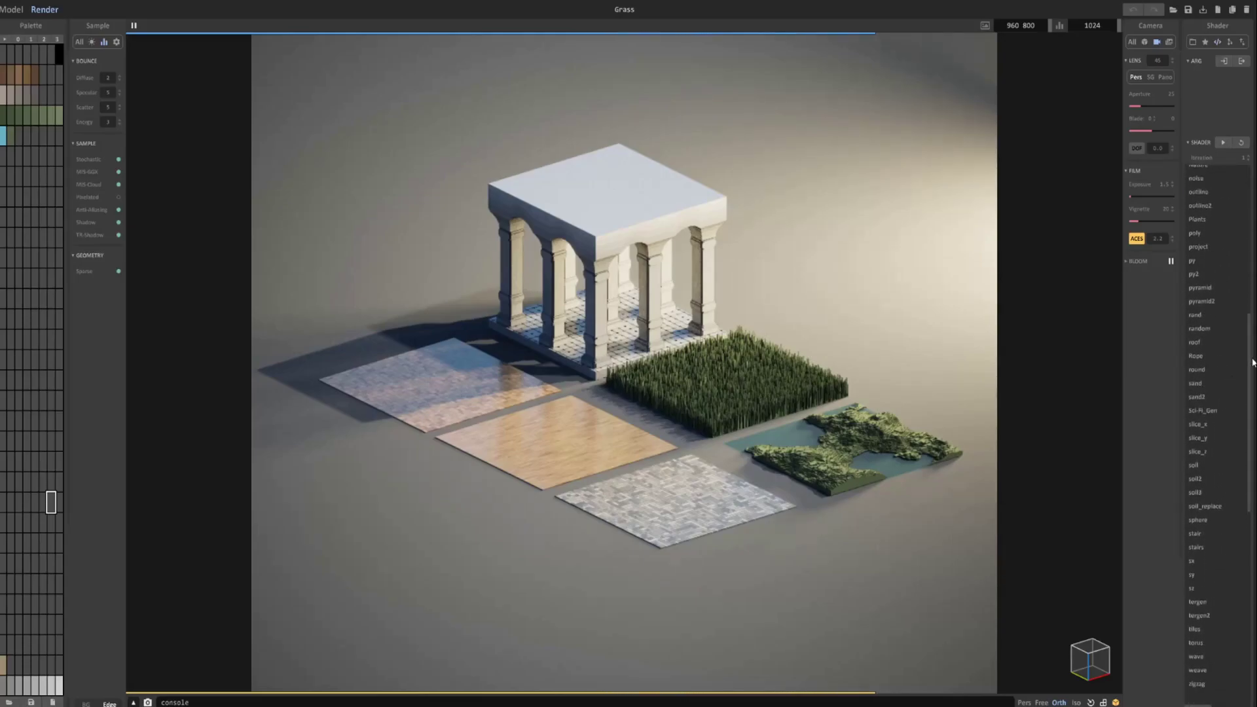
pyautogui.moveTo(1251, 362); pyautogui.dragTo(1250, 219)
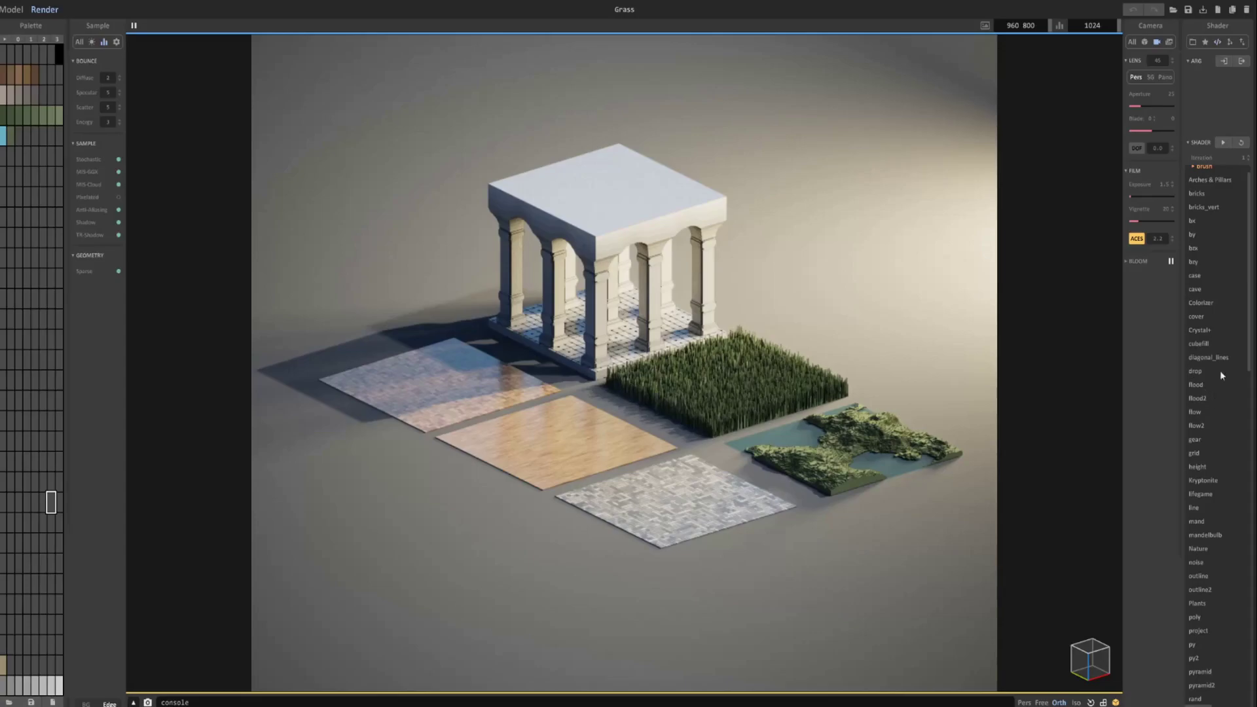
pyautogui.scroll(-5, 1216, 415)
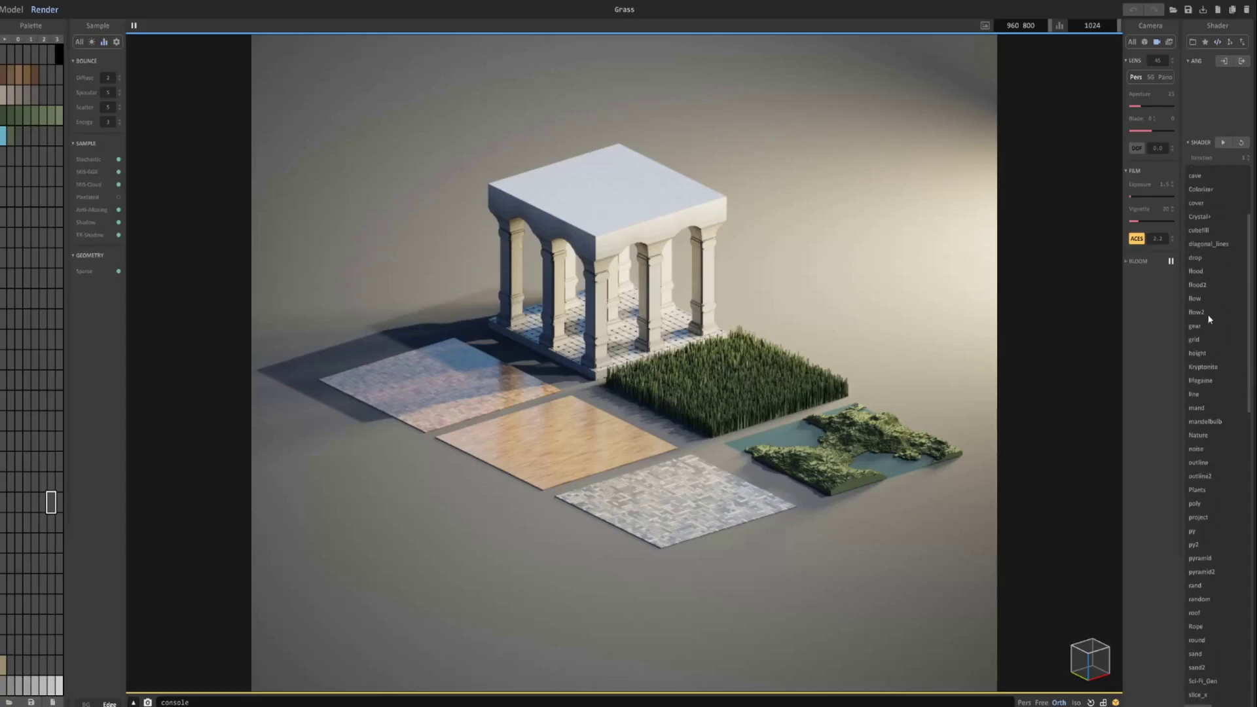
pyautogui.scroll(-1, 1209, 358)
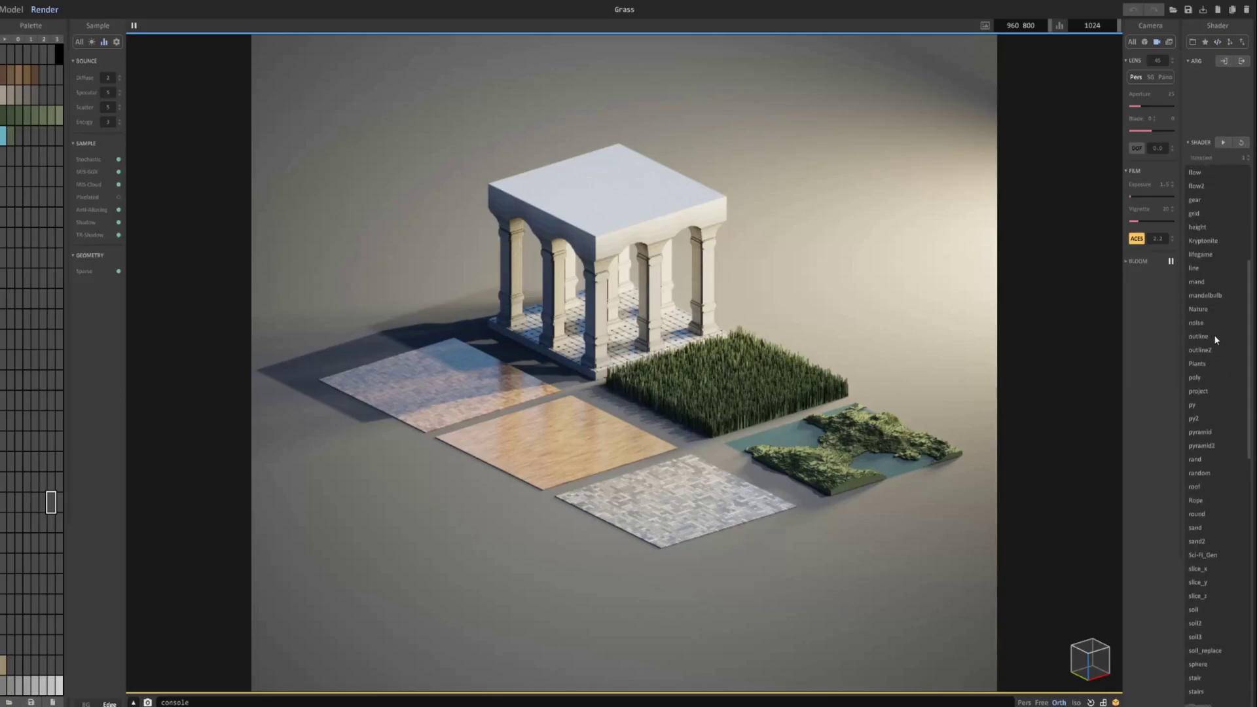
pyautogui.scroll(2, 1214, 339)
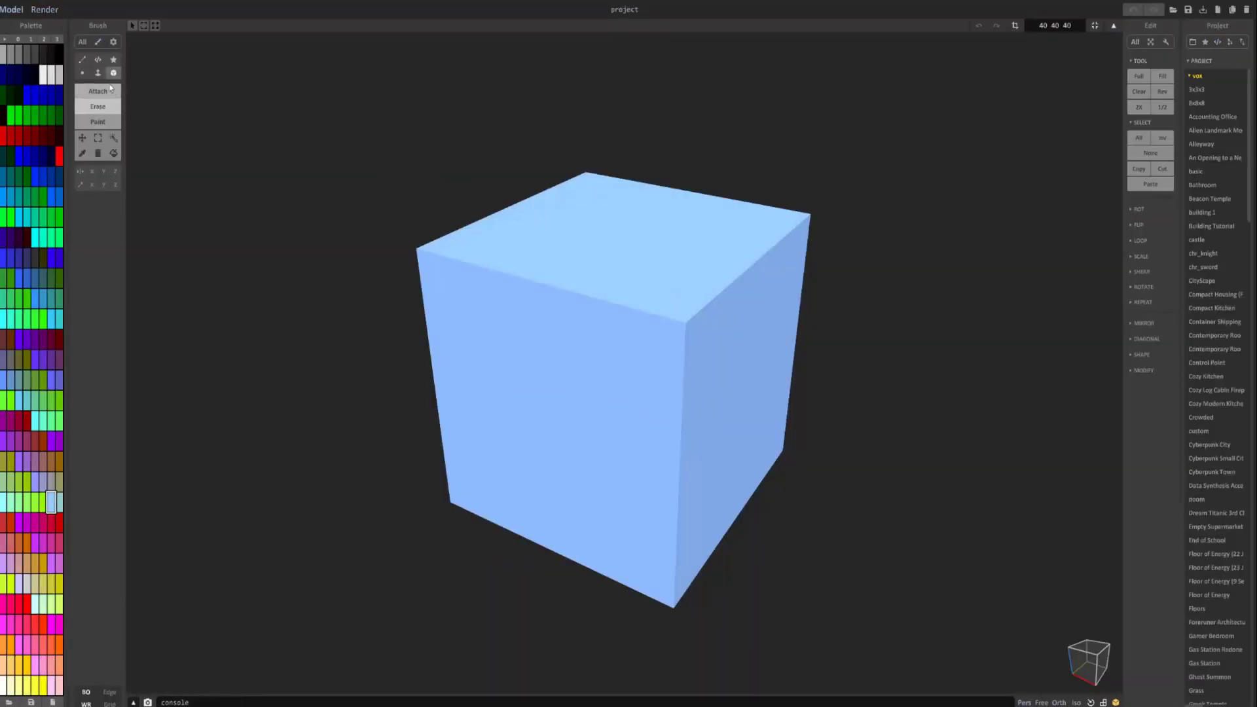
# Erase the solid default cube with the Face brush so the 40 x 40 x 40 volume is empty.
pyautogui.click(98, 73)
pyautogui.moveTo(569, 265); pyautogui.dragTo(621, 524)
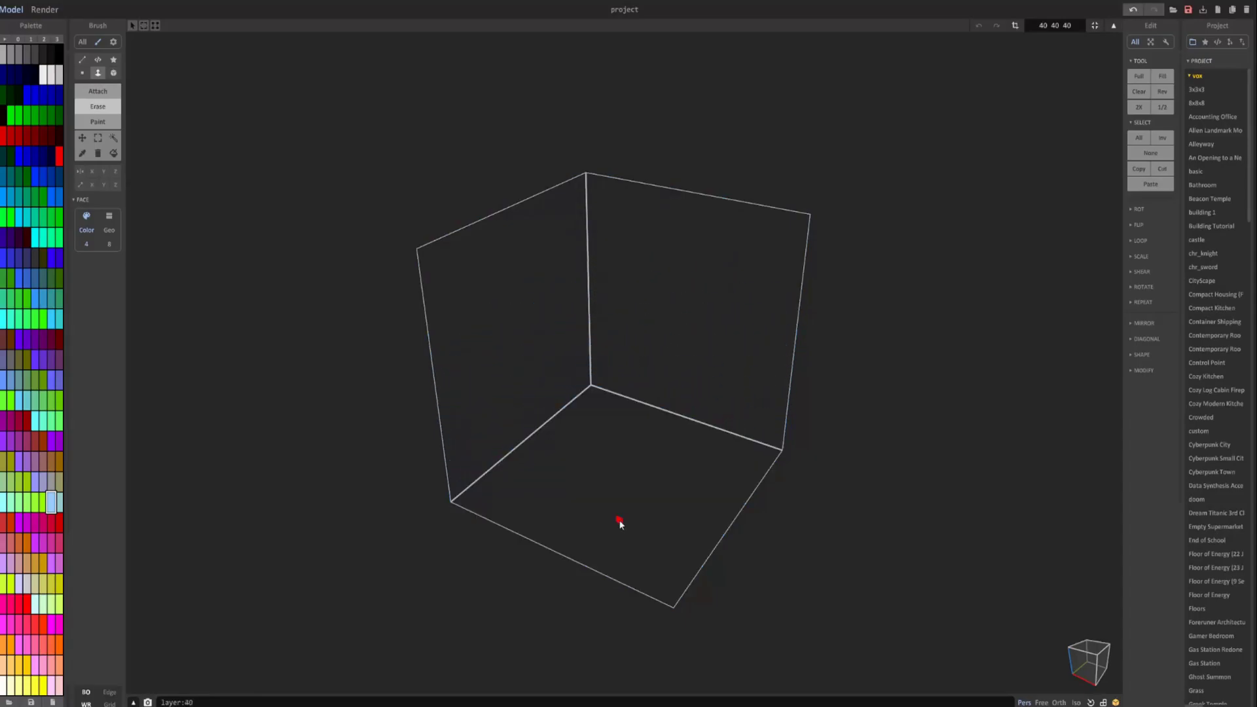
pyautogui.scroll(-4, 575, 333)
pyautogui.moveTo(575, 333); pyautogui.dragTo(702, 335, button='right')
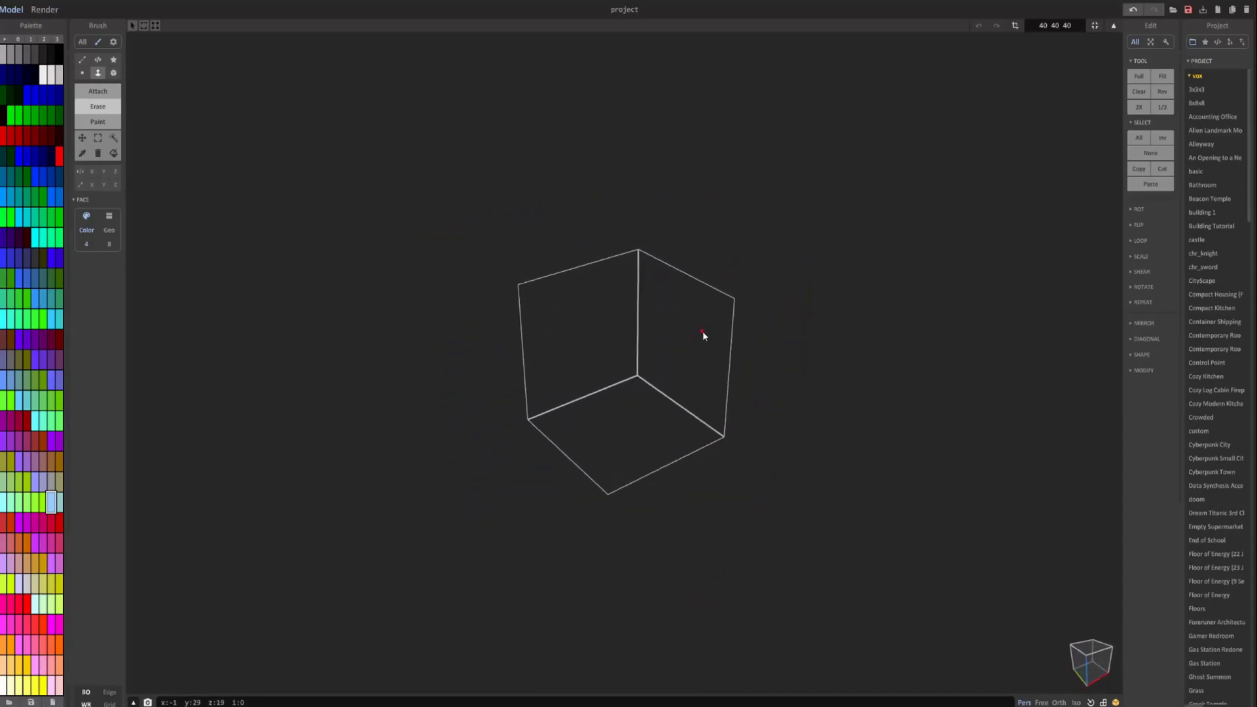
pyautogui.scroll(2, 703, 332)
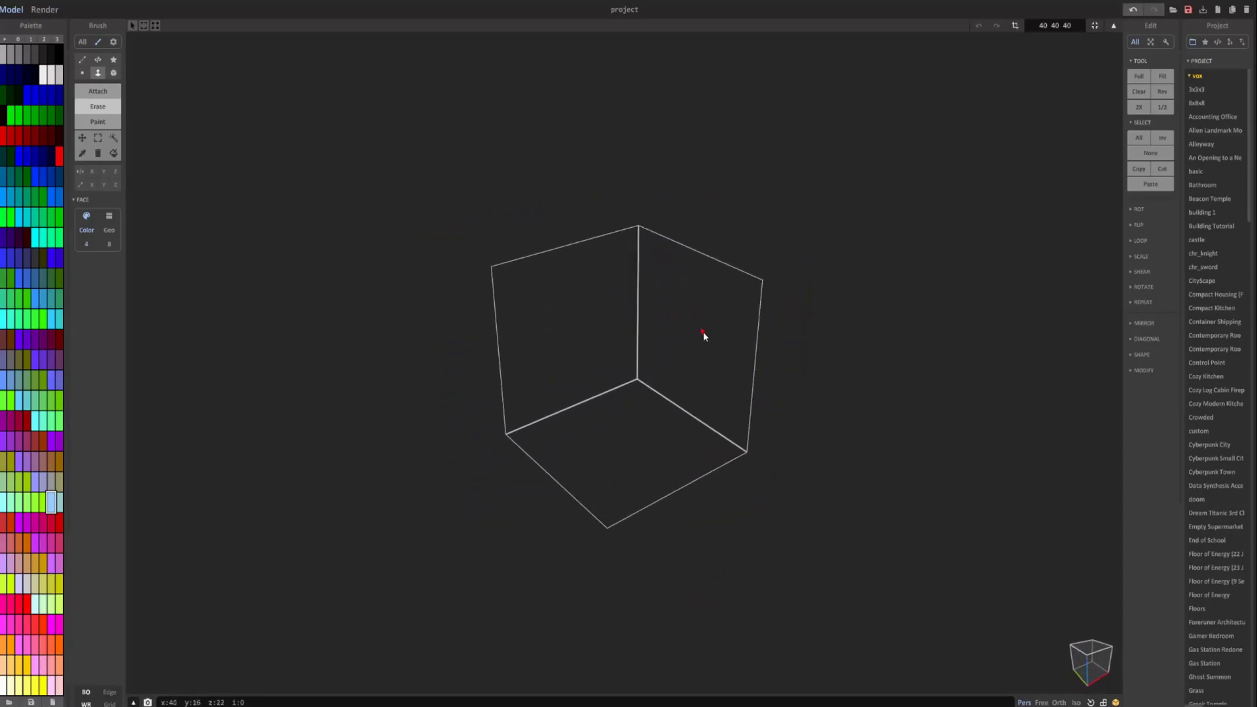
# Switch to the empty palette 3 and make the first swatch of the second row a muted reddish brown.
pyautogui.click(57, 39)
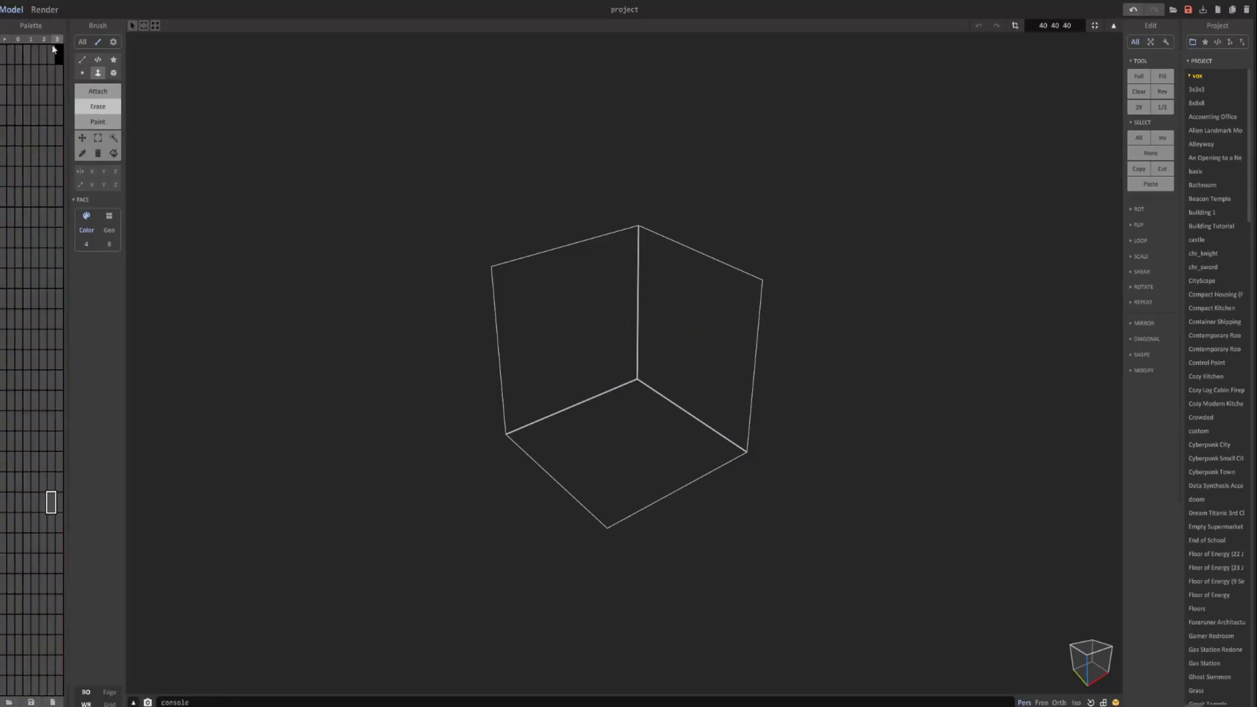
pyautogui.click(26, 706)
pyautogui.click(33, 696)
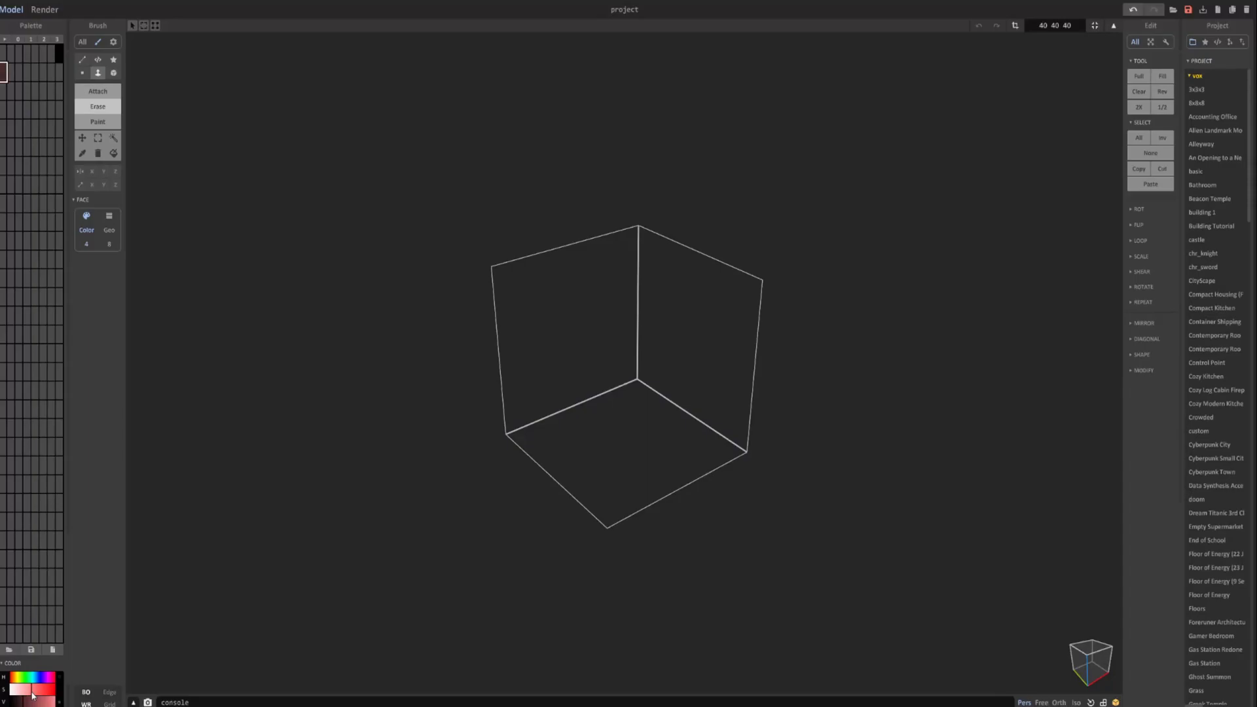
pyautogui.moveTo(17, 680)
pyautogui.mouseDown()
pyautogui.moveTo(38, 704)
pyautogui.moveTo(21, 693)
pyautogui.mouseUp()
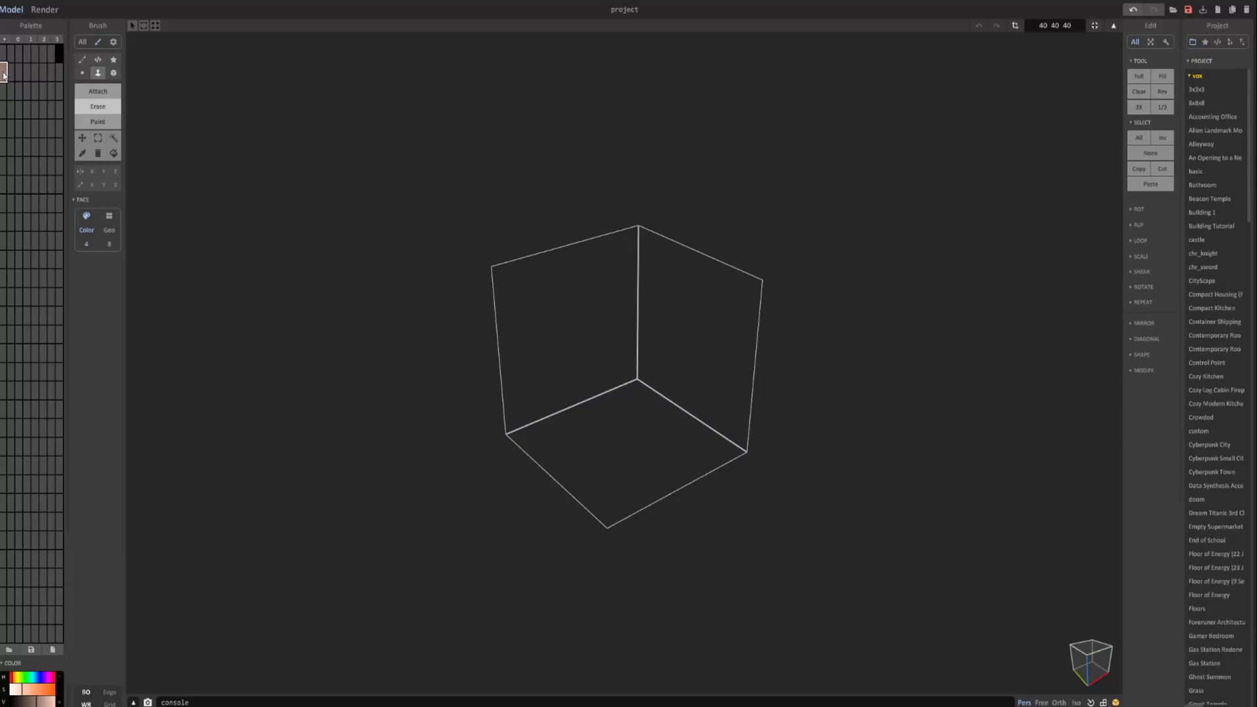
# Make the last swatch of the palette's second row a light tan.
pyautogui.click(59, 72)
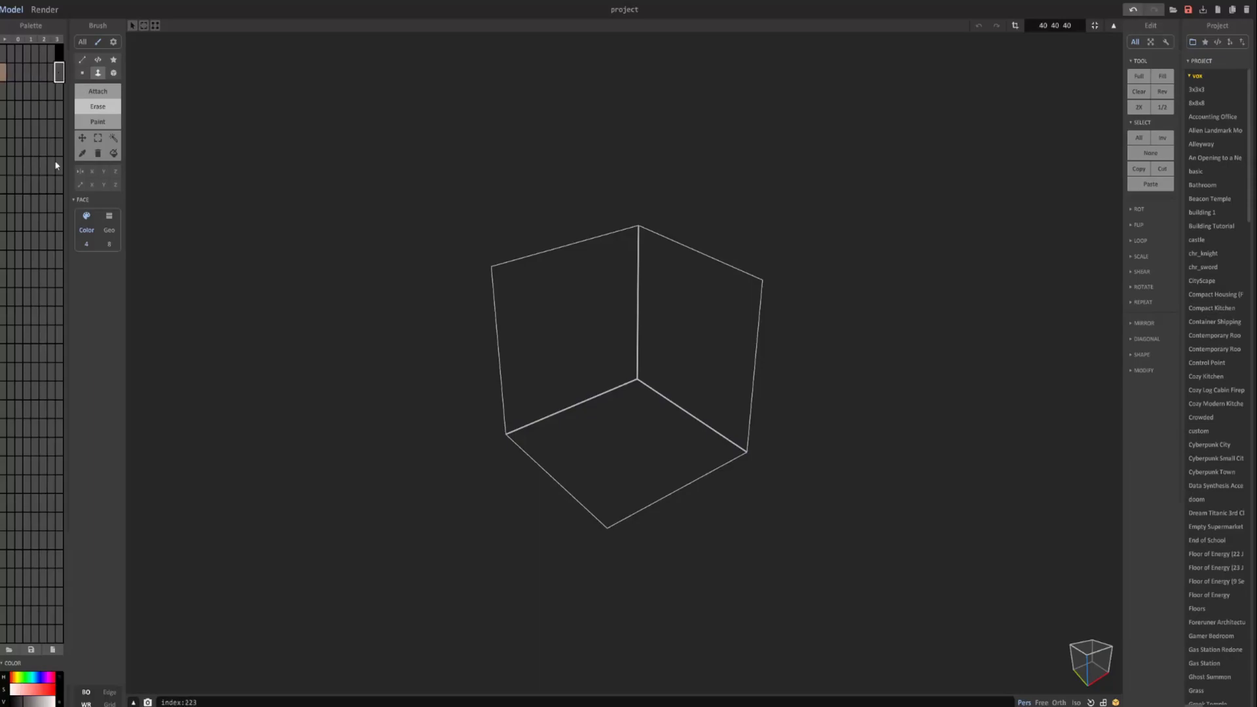
pyautogui.moveTo(17, 677); pyautogui.dragTo(14, 678)
pyautogui.click(19, 689)
pyautogui.click(42, 704)
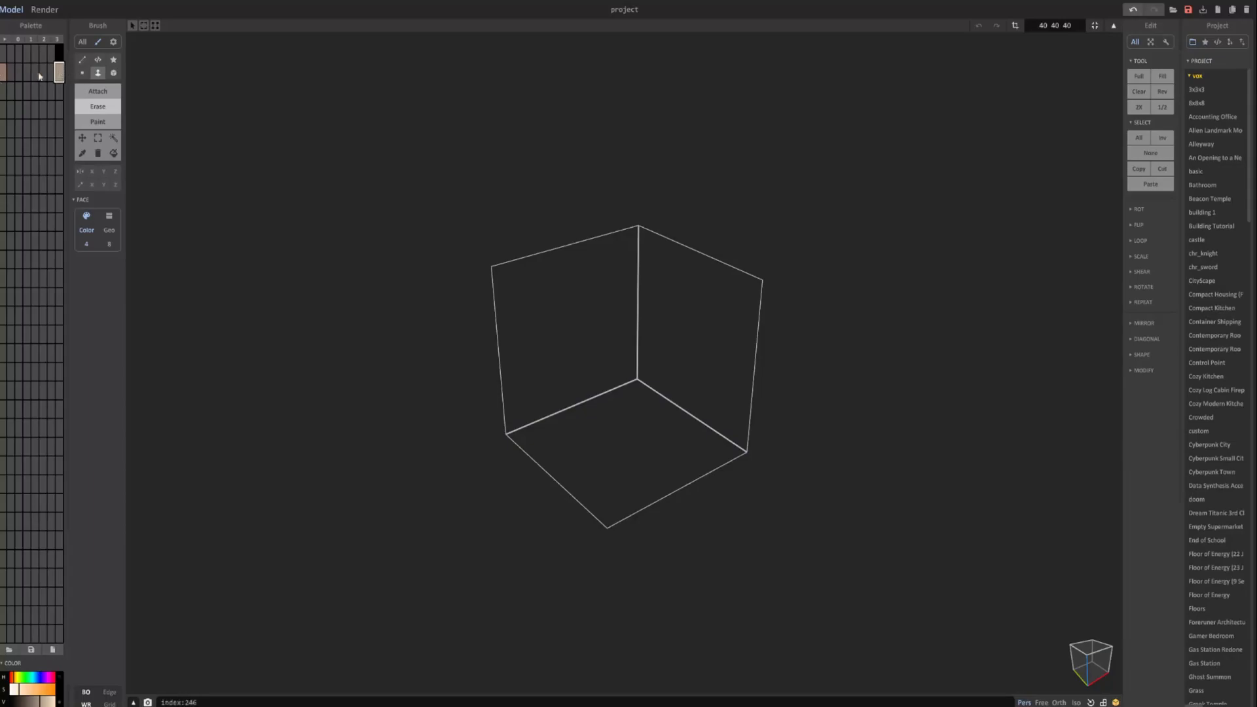
# Fill the second palette row with a gradient from the reddish-brown first swatch to the tan last swatch.
pyautogui.click(3, 73)
pyautogui.keyDown('ctrl'); pyautogui.keyDown('alt'); pyautogui.moveTo(4, 71); pyautogui.dragTo(59, 74); pyautogui.keyUp('alt'); pyautogui.keyUp('ctrl')
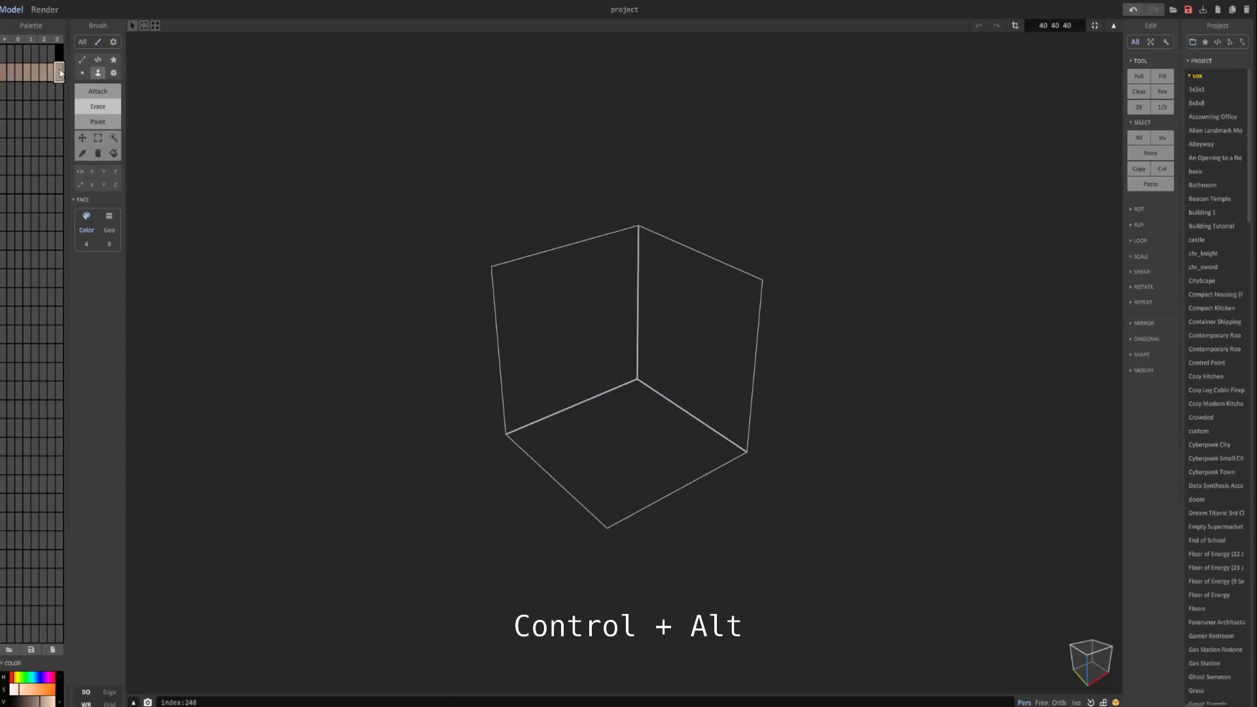
pyautogui.click(5, 71)
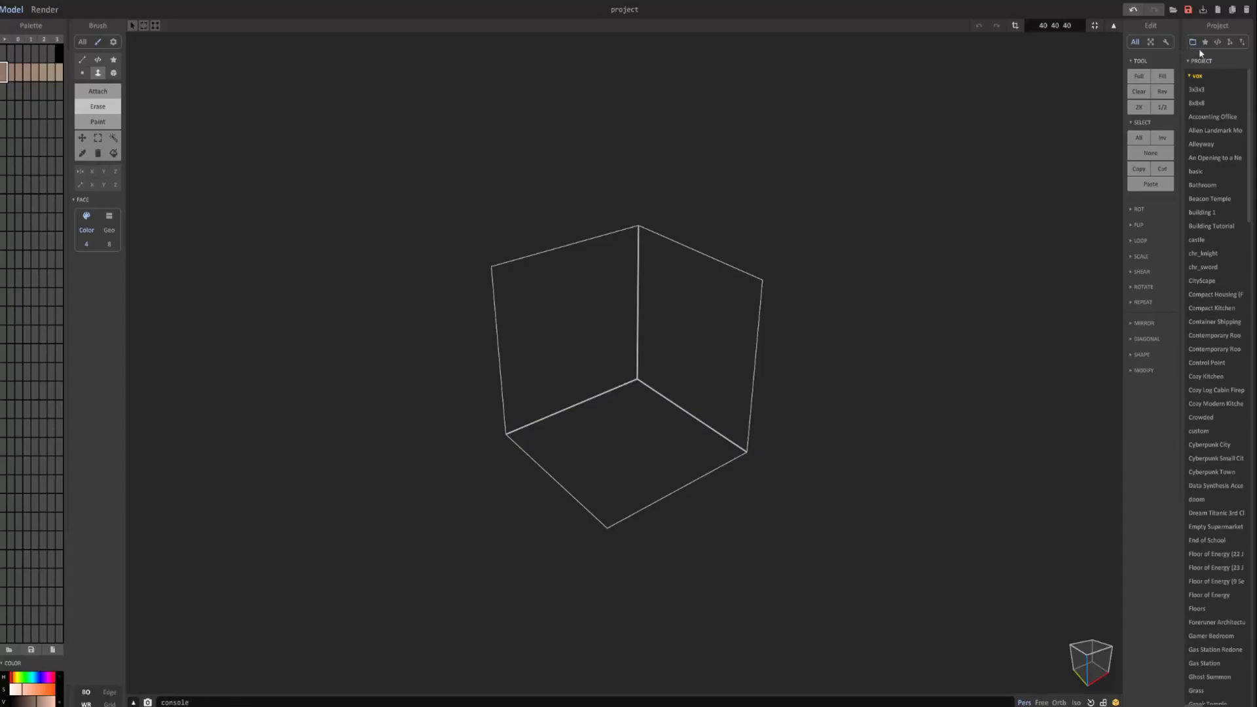
# Attach a floor layer across the base of the empty volume using the bricks shader.
pyautogui.click(1219, 42)
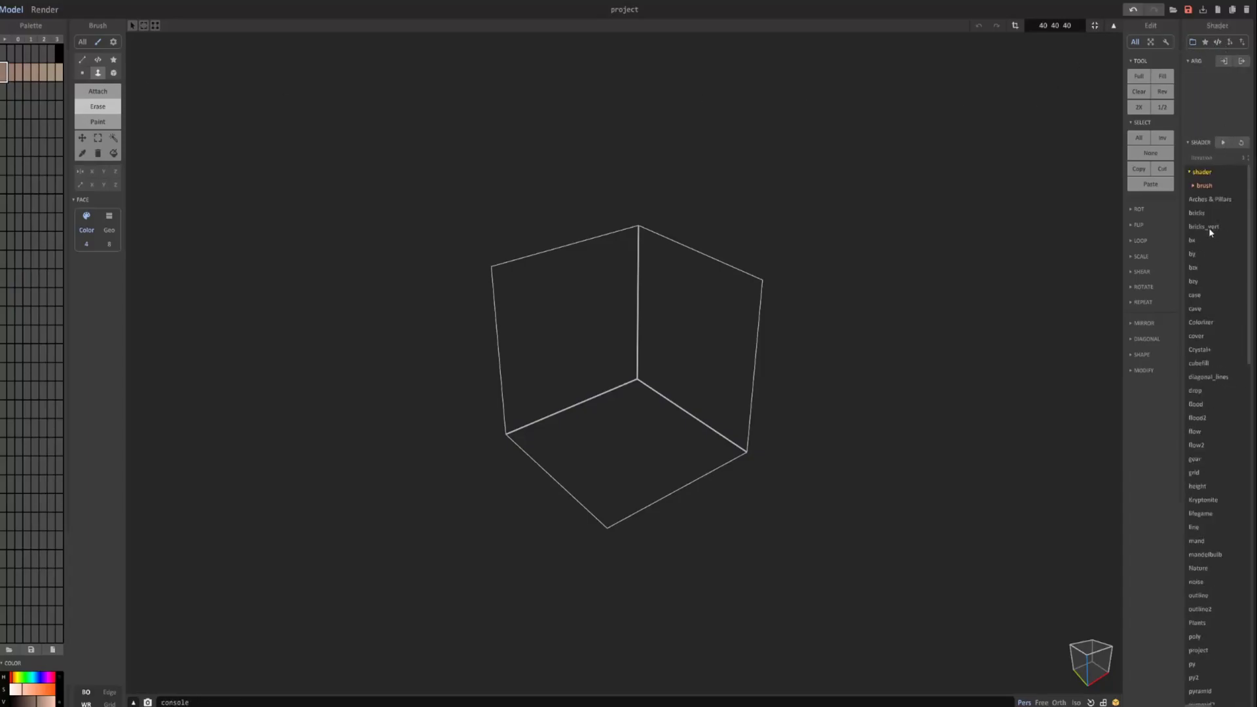
pyautogui.click(1201, 212)
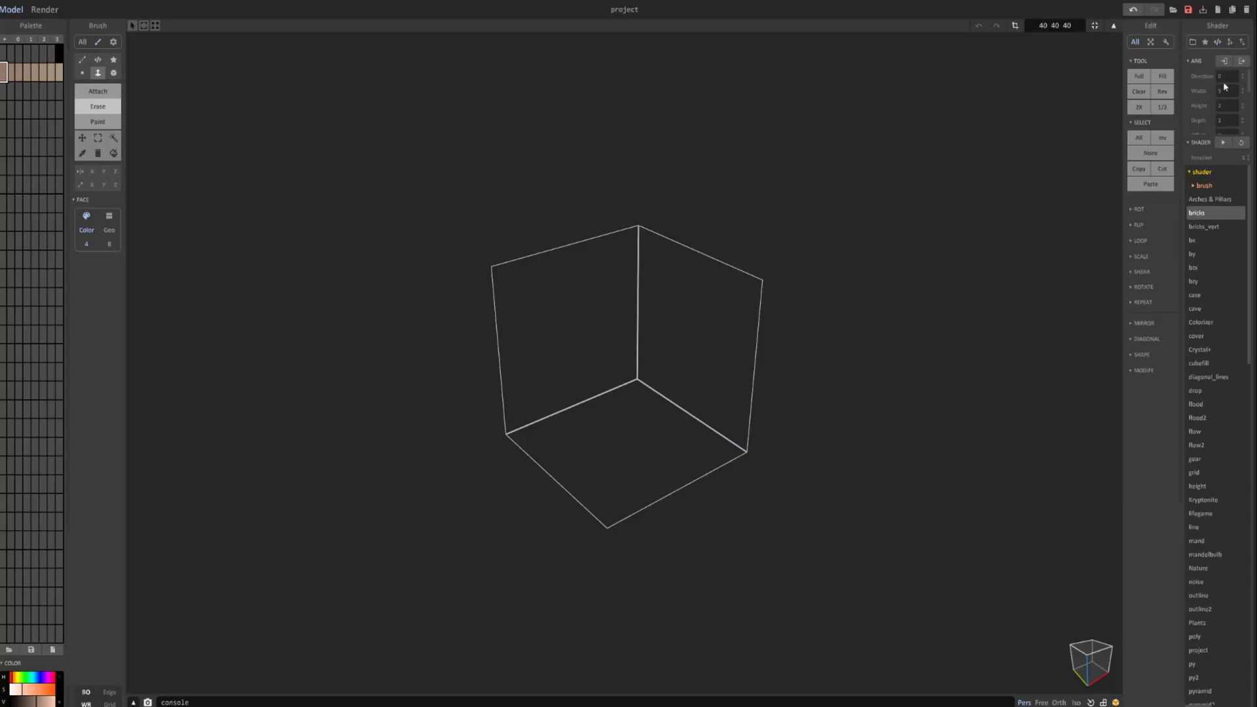
pyautogui.click(98, 60)
pyautogui.click(98, 91)
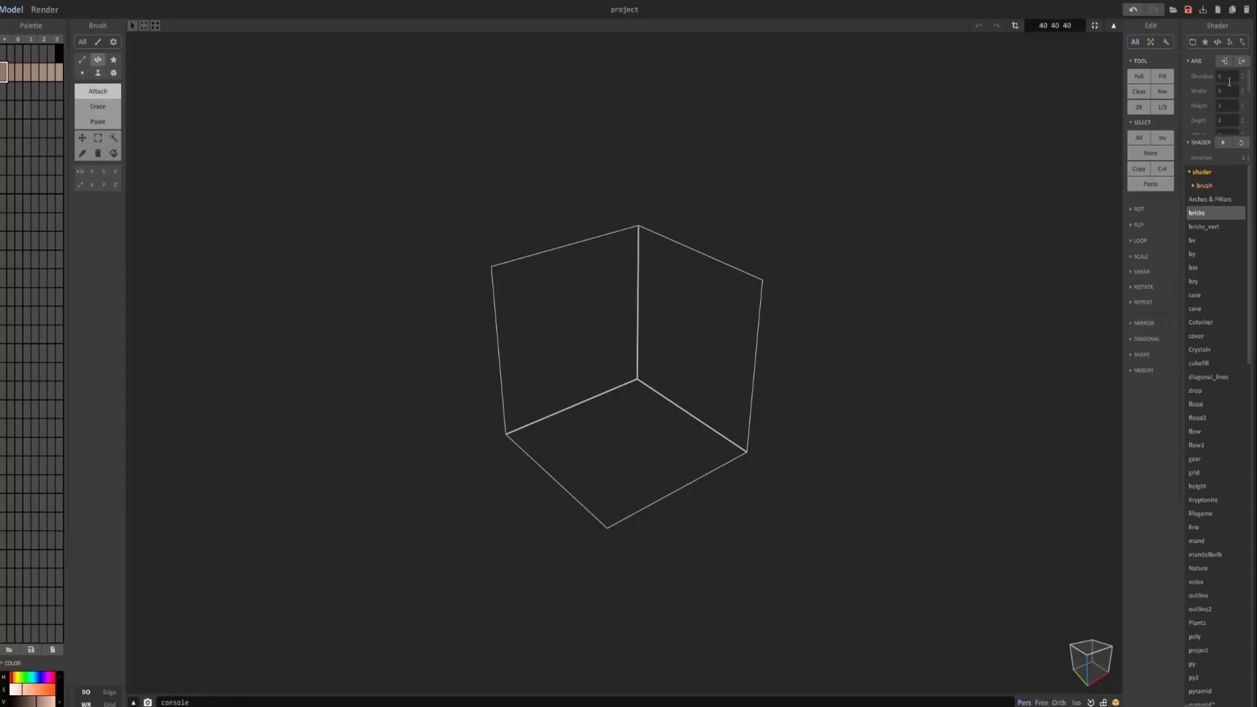
pyautogui.scroll(3, 627, 371)
pyautogui.moveTo(629, 355)
pyautogui.mouseDown()
pyautogui.moveTo(601, 548)
pyautogui.moveTo(621, 611)
pyautogui.mouseUp()
pyautogui.moveTo(621, 612)
pyautogui.mouseDown(button='right')
pyautogui.moveTo(665, 504)
pyautogui.moveTo(713, 483)
pyautogui.moveTo(666, 509)
pyautogui.mouseUp(button='right')
pyautogui.scroll(4, 632, 355)
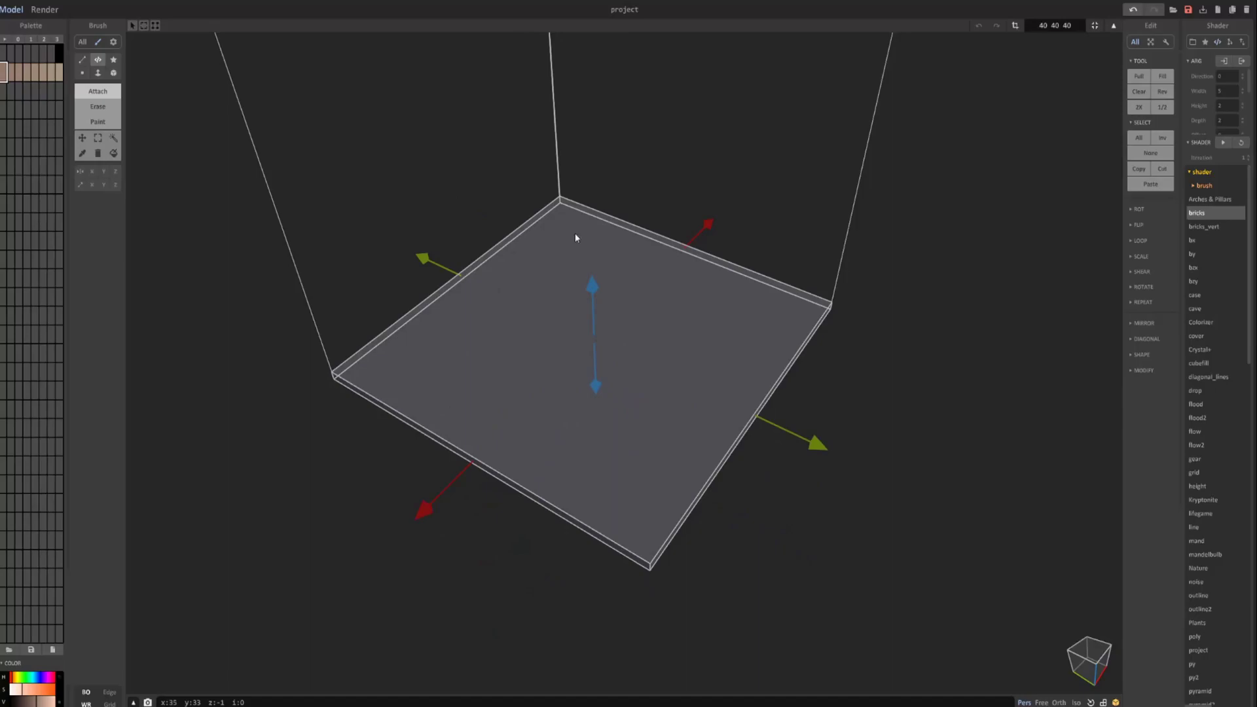
# Set the bricks shader's Color A to 241 and Color B to 248.
pyautogui.scroll(-3, 1232, 105)
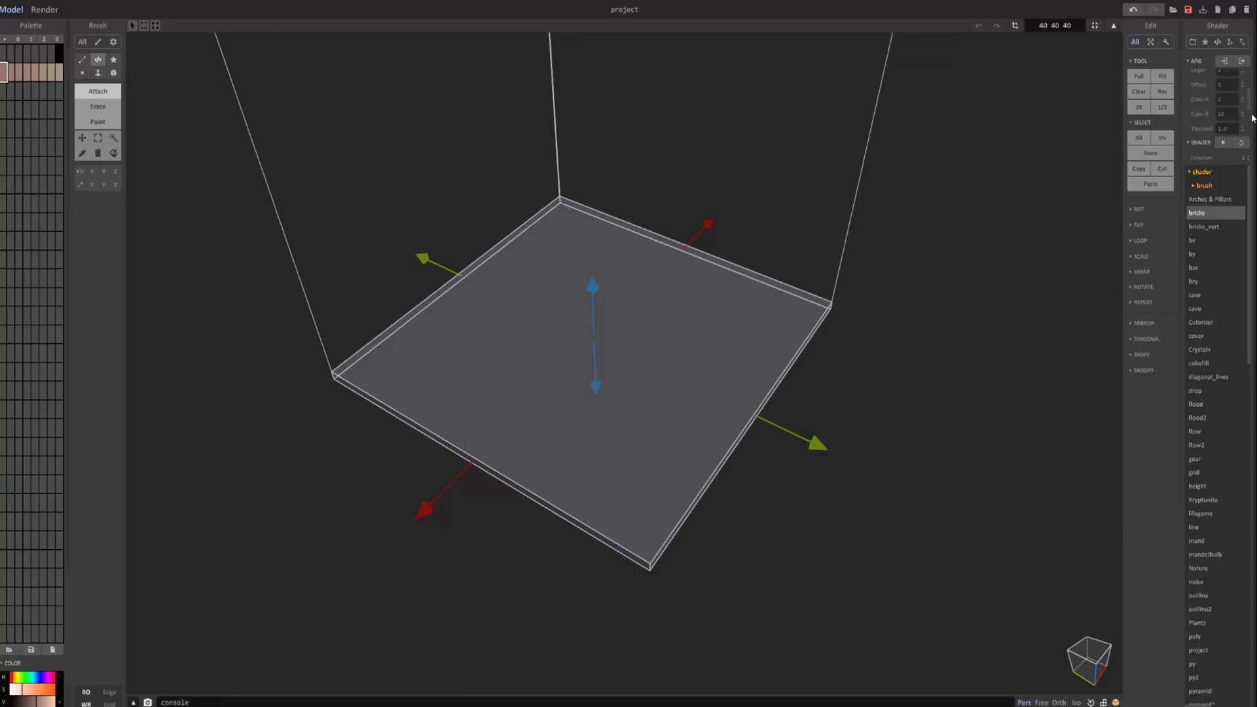
pyautogui.click(1236, 98)
pyautogui.write('241')
pyautogui.press('Tab')
pyautogui.write('248')
pyautogui.press('Return')
# Turn the floor bricks into long, thin planks by setting the shader's width to 16 and depth to 1.
pyautogui.moveTo(595, 359); pyautogui.dragTo(653, 351, button='right')
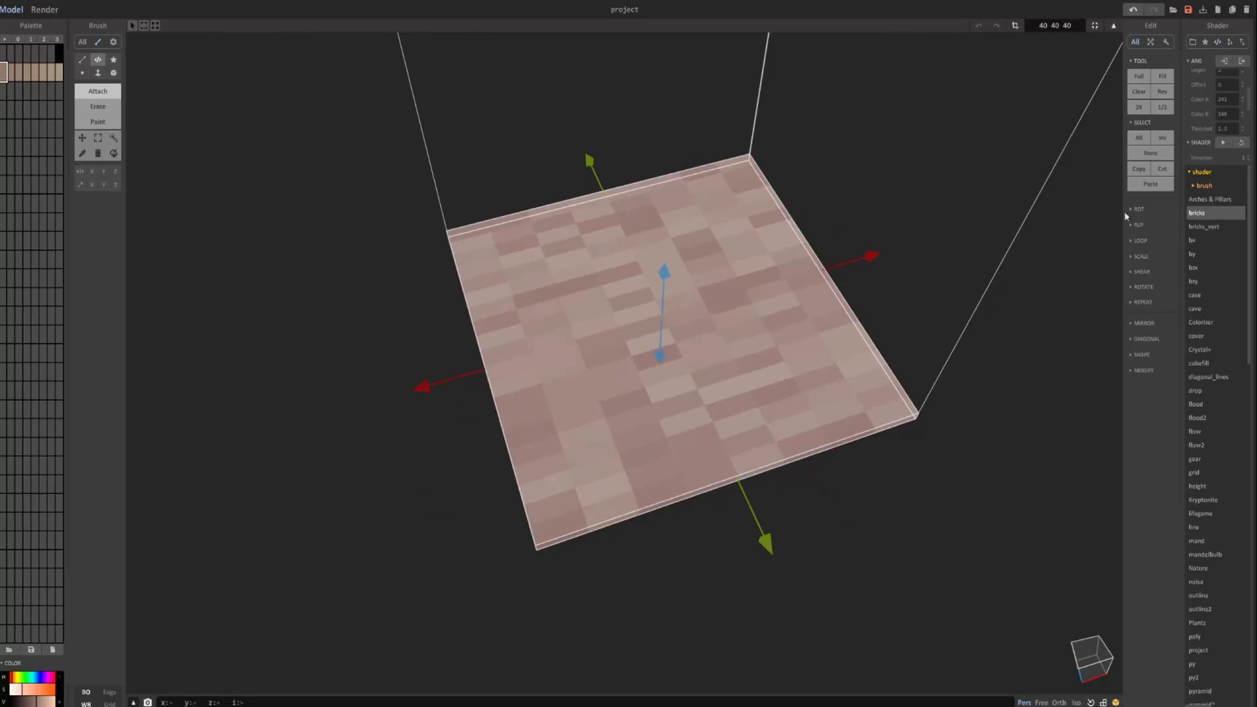
pyautogui.scroll(2, 1235, 99)
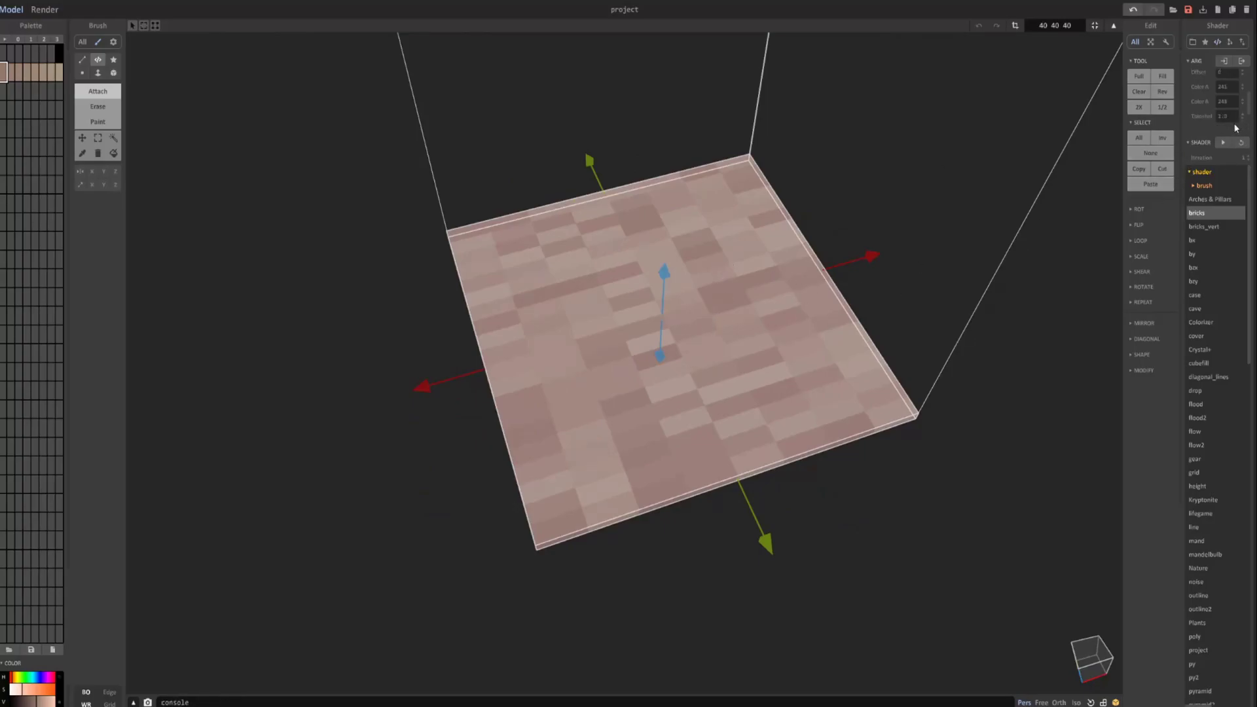
pyautogui.scroll(2, 1242, 95)
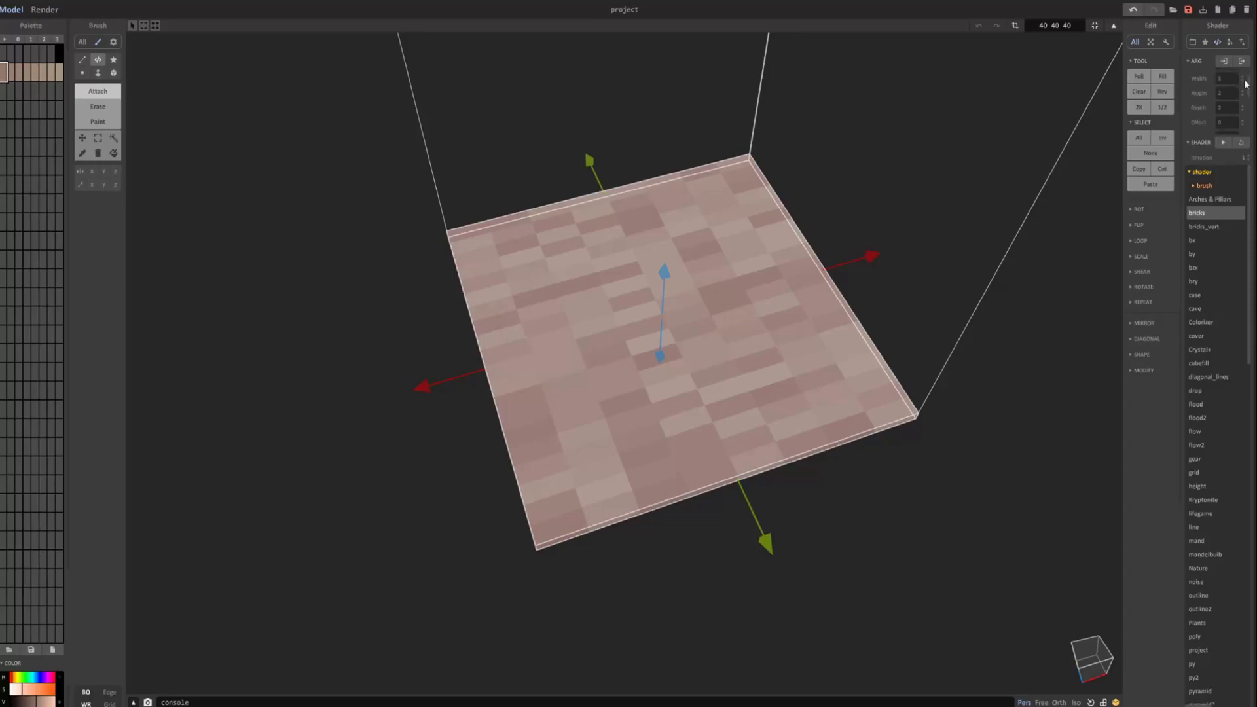
pyautogui.moveTo(1243, 91); pyautogui.dragTo(1249, 49)
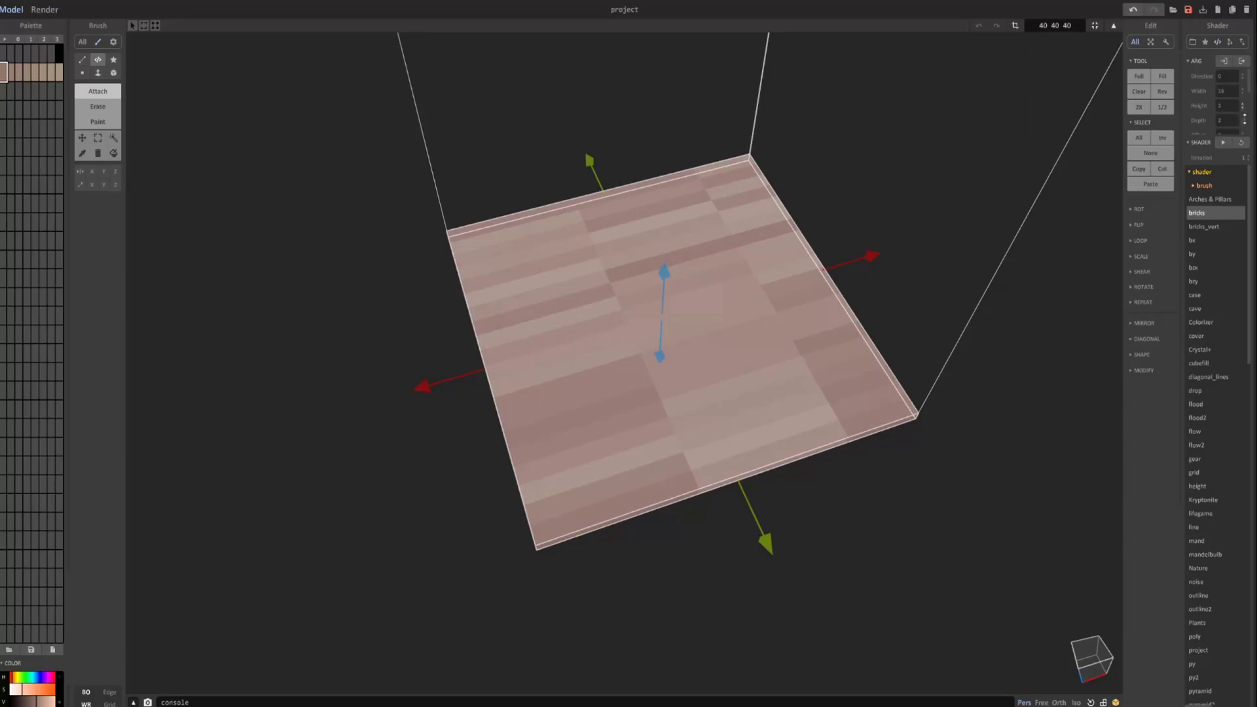
pyautogui.moveTo(1242, 119); pyautogui.dragTo(1242, 126)
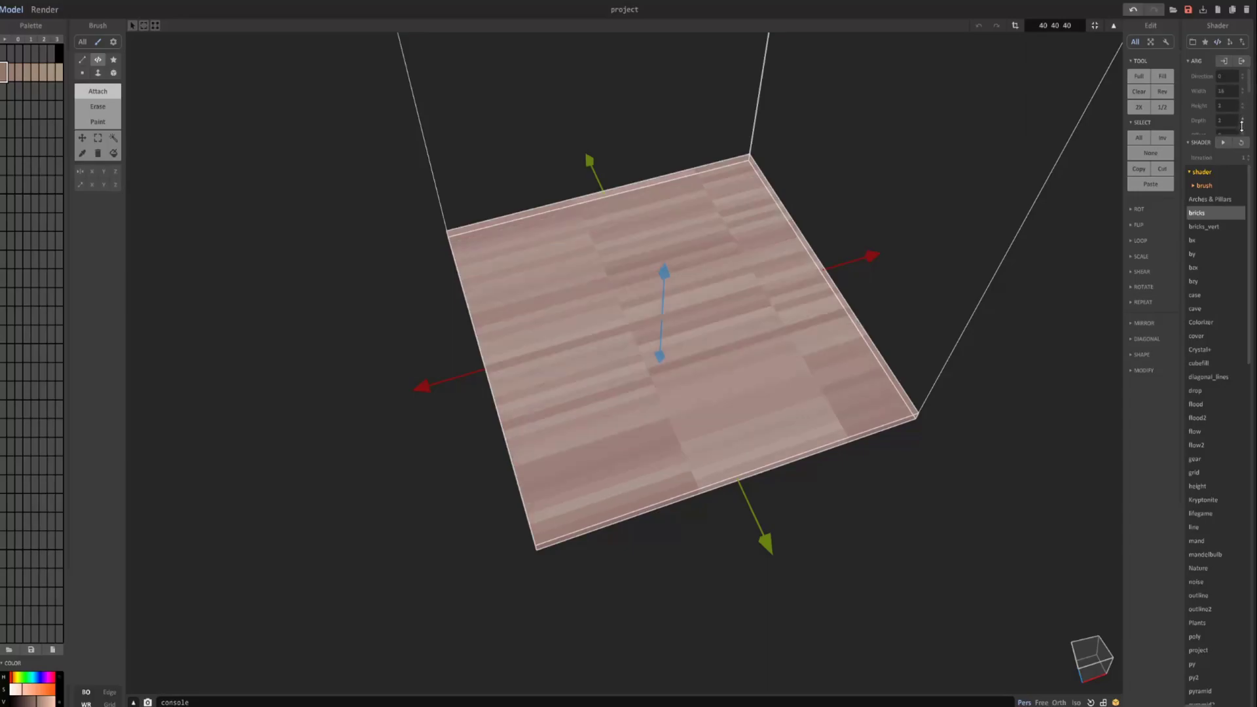
pyautogui.click(1241, 75)
pyautogui.click(1241, 75)
# Make the last swatch a richer tan and the first a darker brown, and regenerate the gradient between them.
pyautogui.click(59, 72)
pyautogui.click(19, 689)
pyautogui.click(22, 691)
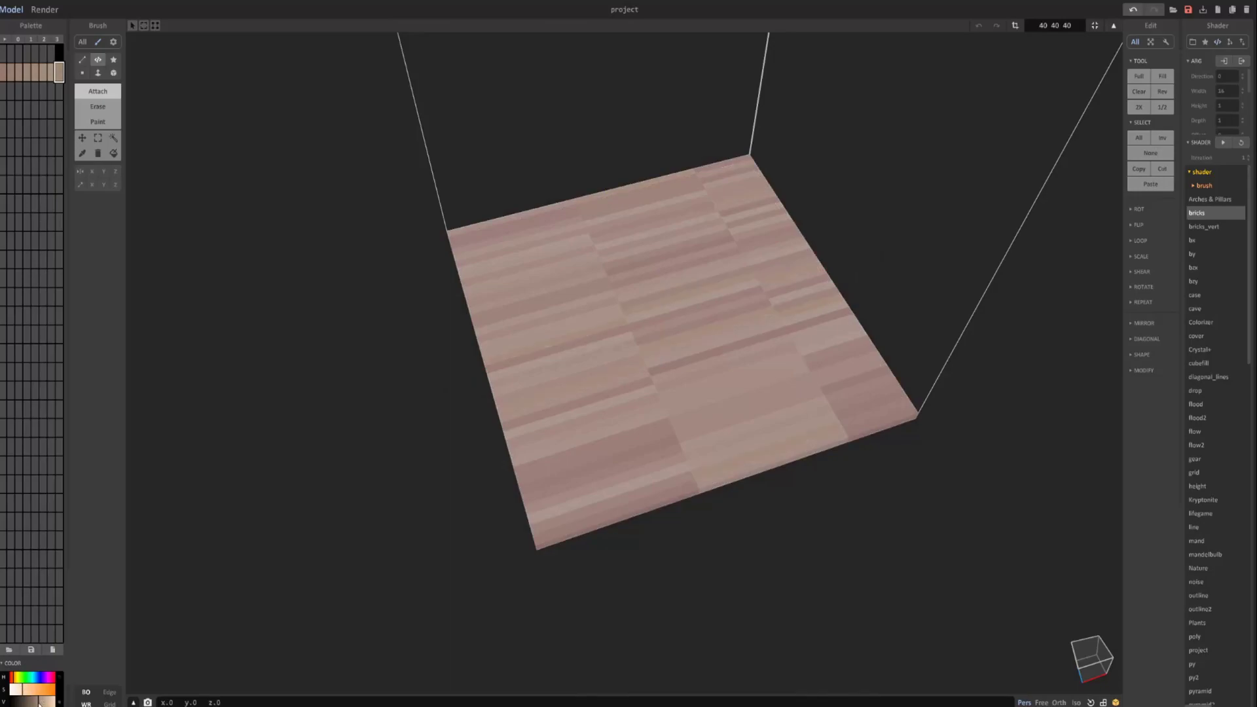
pyautogui.click(5, 74)
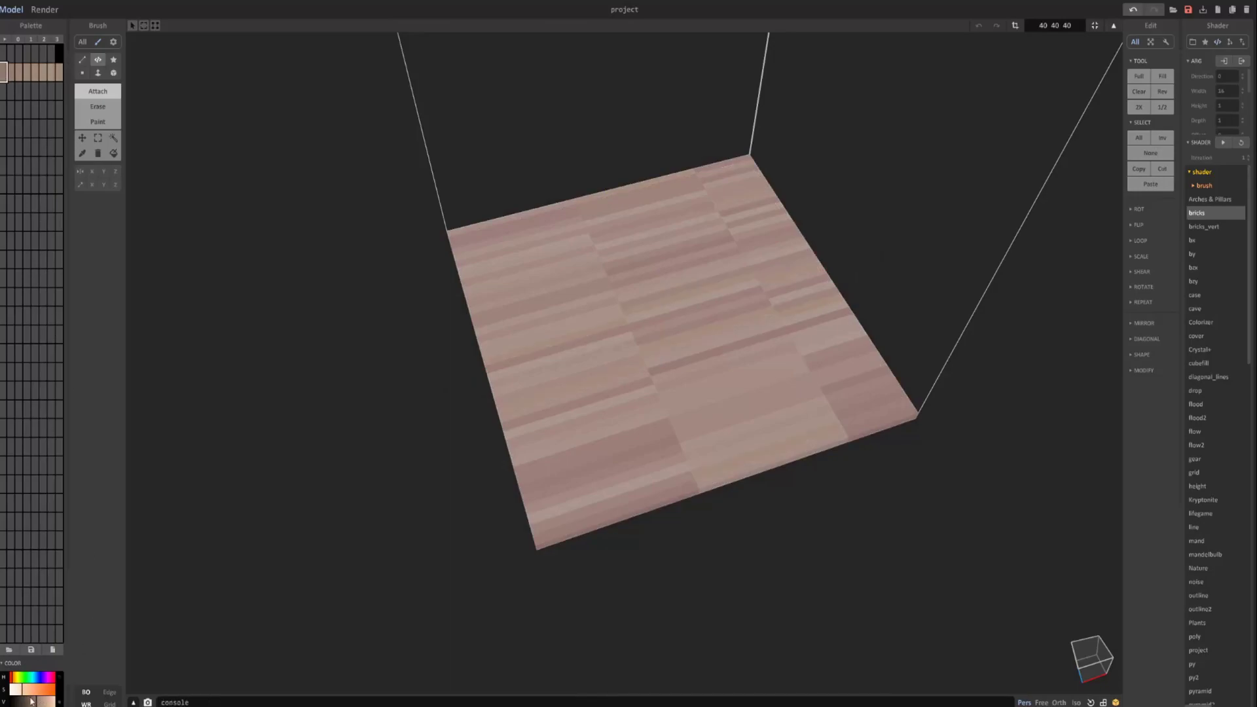
pyautogui.click(31, 704)
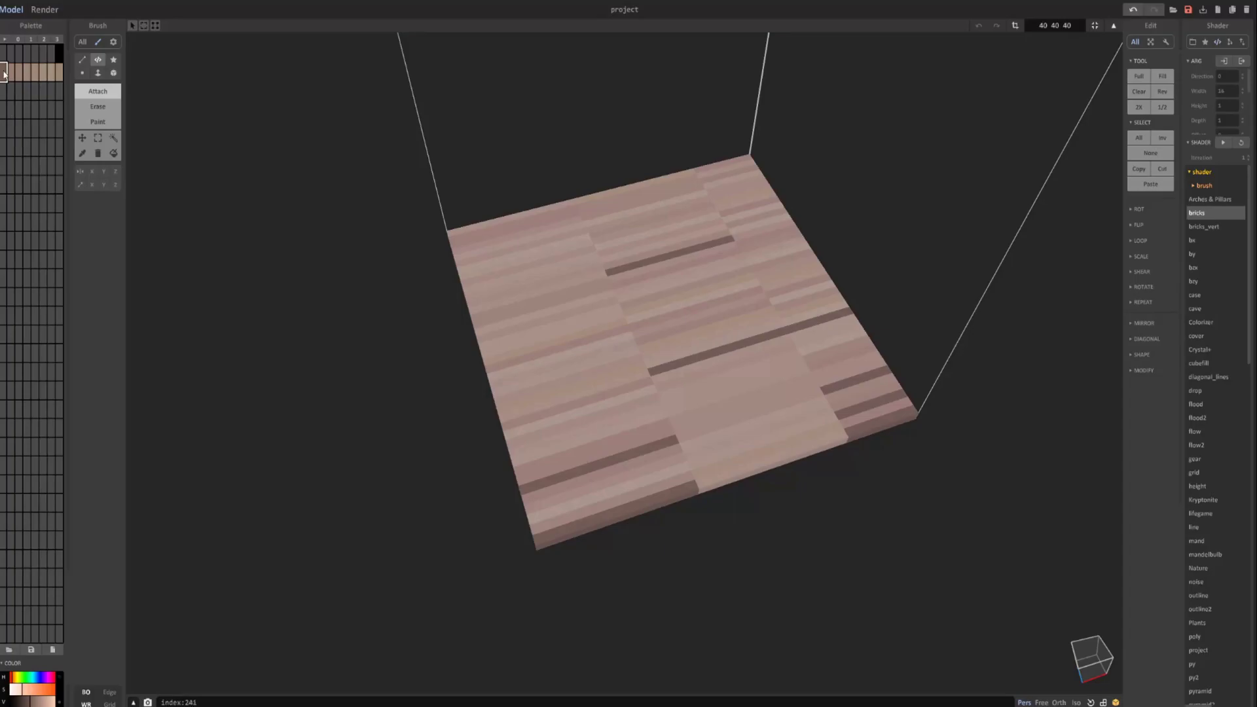
pyautogui.keyDown('alt'); pyautogui.moveTo(5, 75); pyautogui.dragTo(62, 73); pyautogui.keyUp('alt')
# Preview the wooden plank floor in the render view and return to the model view.
pyautogui.scroll(-4, 592, 378)
pyautogui.moveTo(592, 378); pyautogui.dragTo(645, 459, button='right')
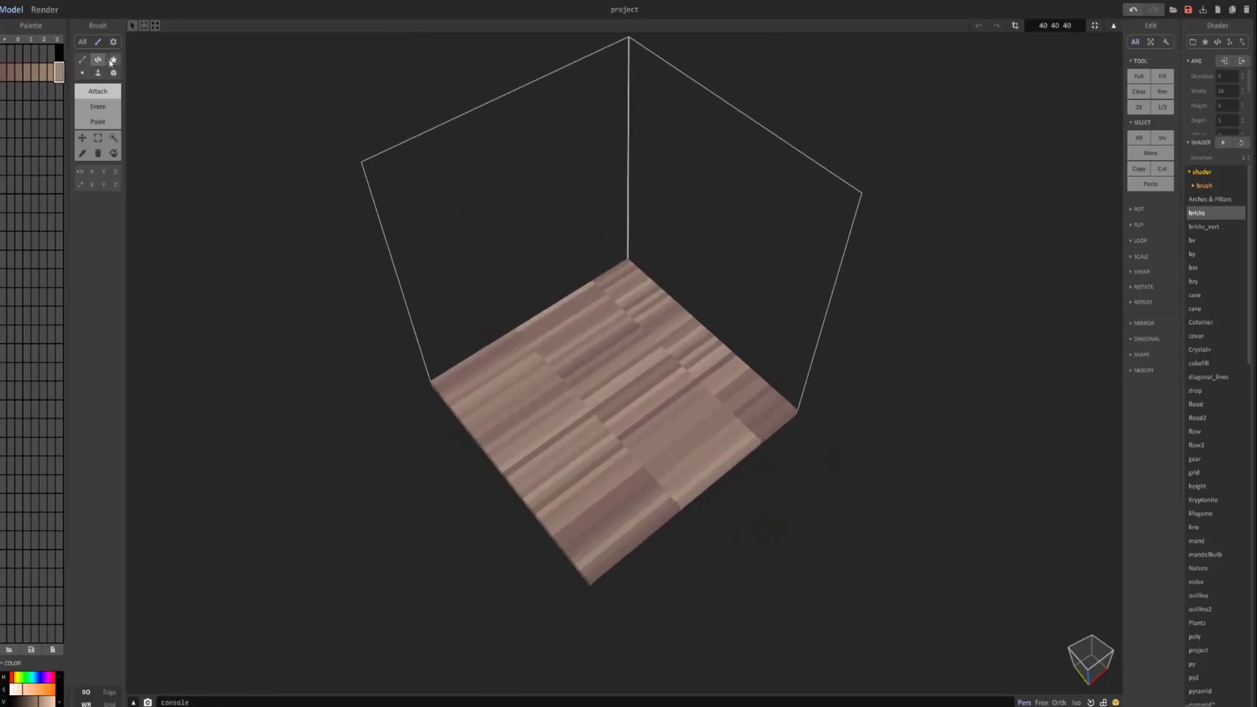
pyautogui.click(43, 10)
pyautogui.moveTo(522, 300); pyautogui.dragTo(685, 329, button='right')
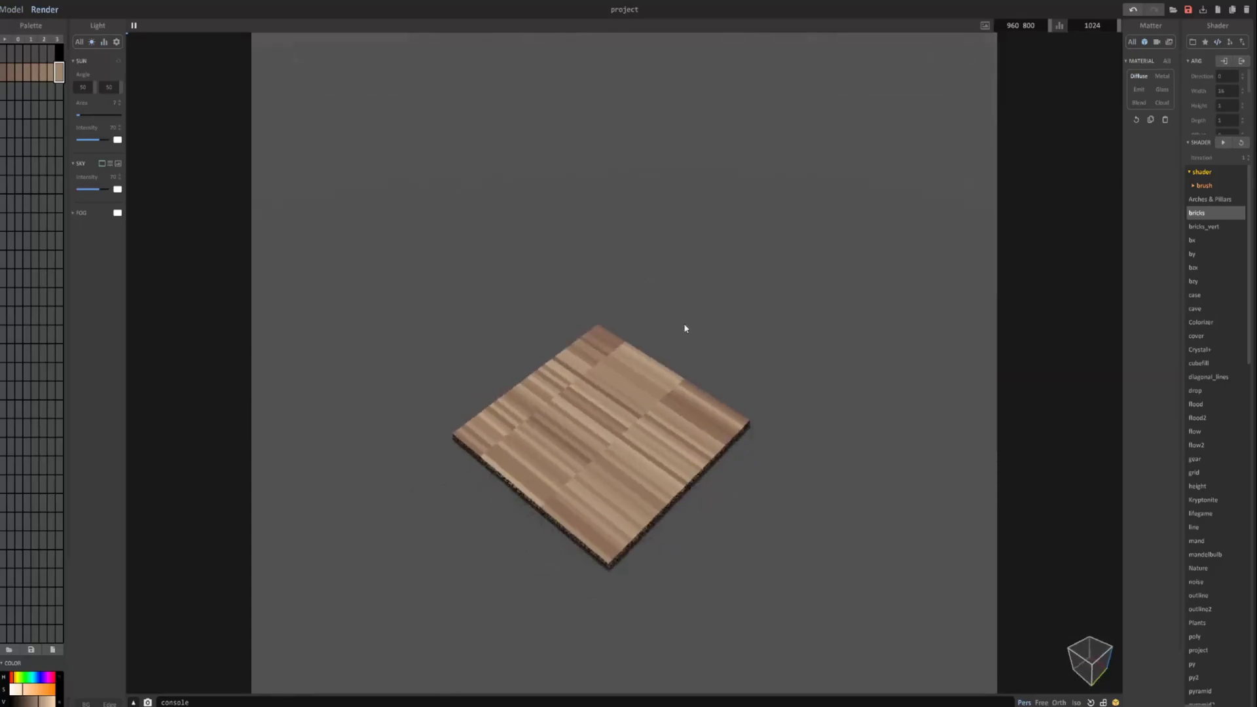
pyautogui.click(20, 12)
pyautogui.moveTo(642, 413)
pyautogui.mouseDown(button='right')
pyautogui.moveTo(680, 320)
pyautogui.moveTo(685, 364)
pyautogui.mouseUp(button='right')
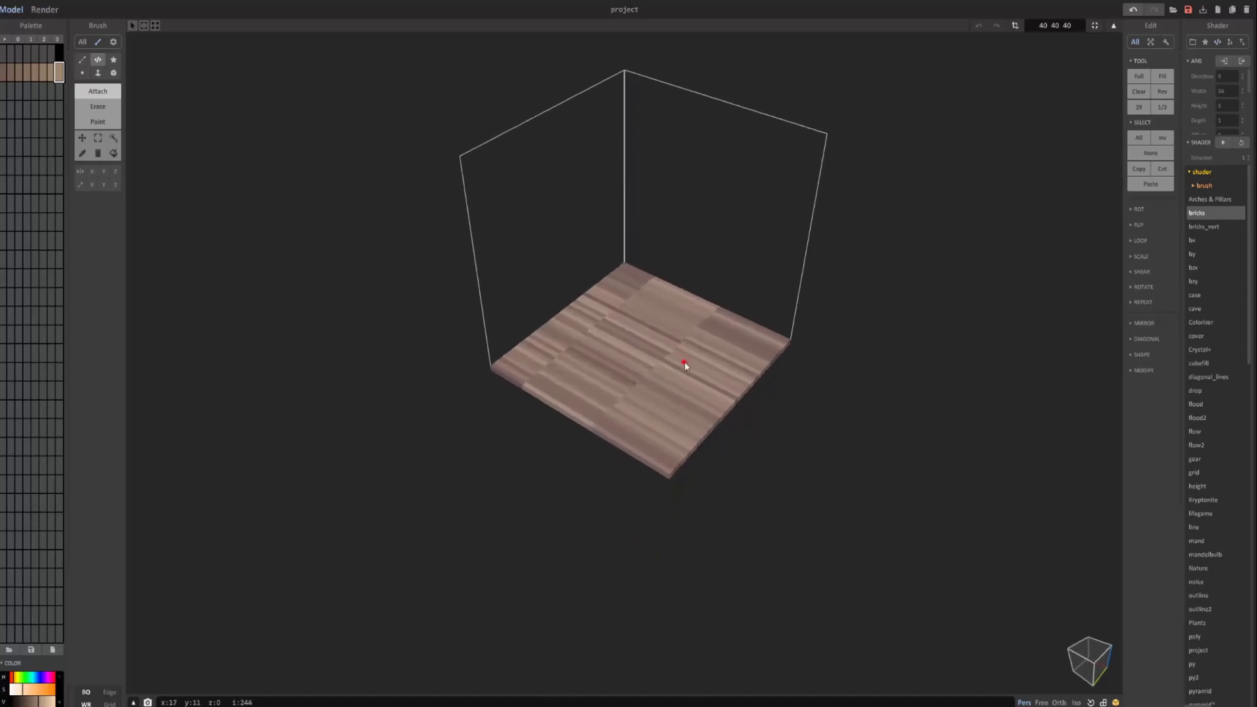
# Choose the Arches & Pillars shader and set the shader brush to attach voxels.
pyautogui.scroll(4, 685, 364)
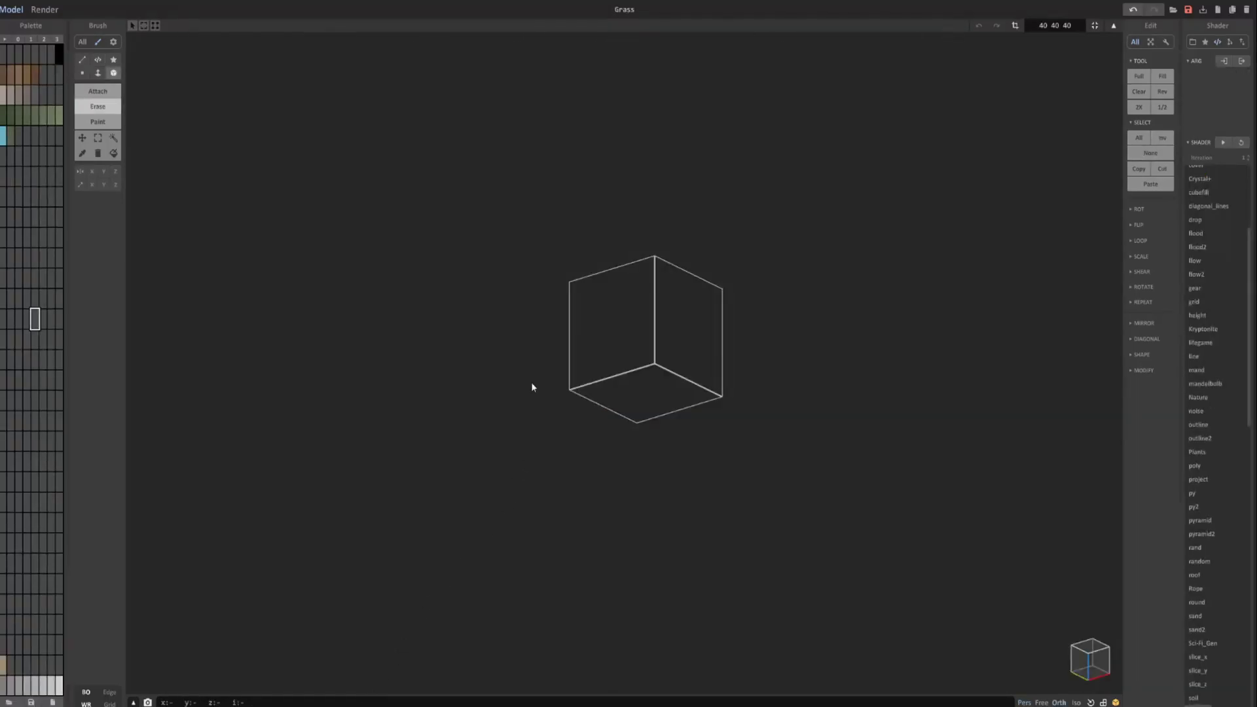
pyautogui.scroll(5, 1211, 281)
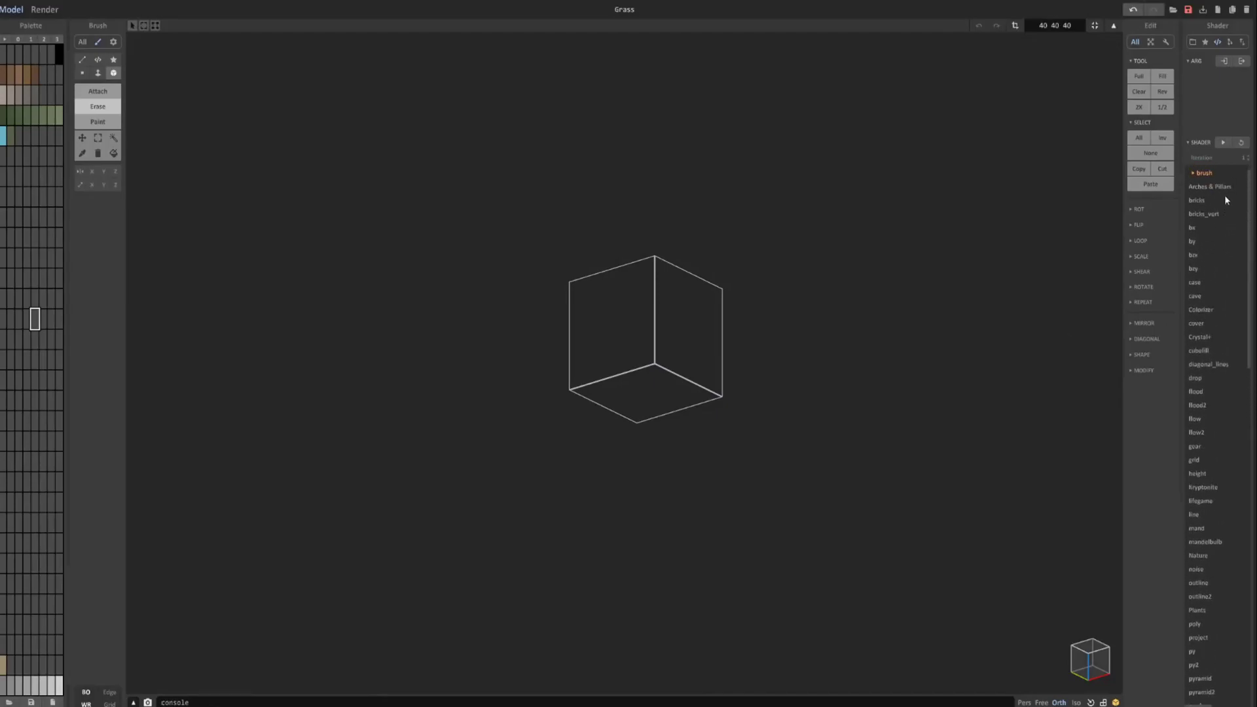
pyautogui.click(1215, 187)
pyautogui.click(97, 91)
pyautogui.click(97, 59)
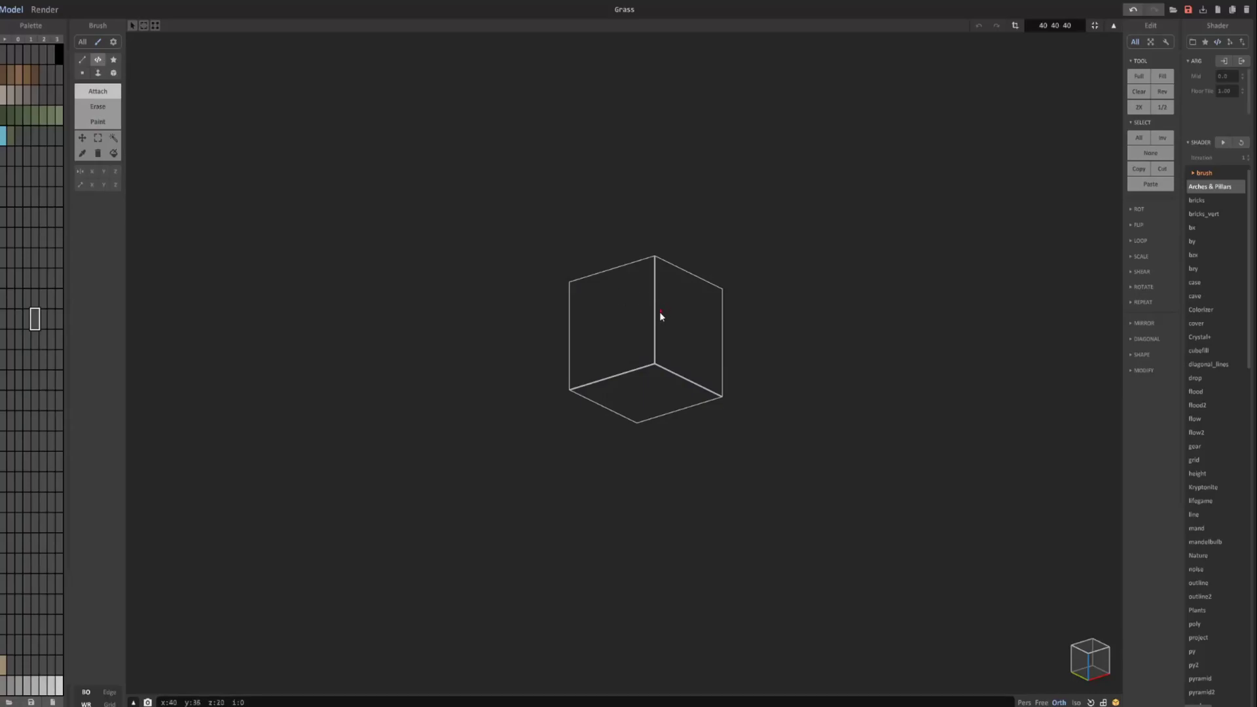
# Draw an Arches & Pillars block filling the empty volume, and flatten it to a thin layer at the base.
pyautogui.moveTo(660, 320)
pyautogui.mouseDown()
pyautogui.moveTo(649, 436)
pyautogui.moveTo(633, 457)
pyautogui.mouseUp()
pyautogui.scroll(5, 632, 457)
pyautogui.moveTo(681, 327); pyautogui.dragTo(690, 180)
pyautogui.moveTo(693, 219); pyautogui.dragTo(743, 286, button='right')
pyautogui.moveTo(672, 190); pyautogui.dragTo(695, 191, button='right')
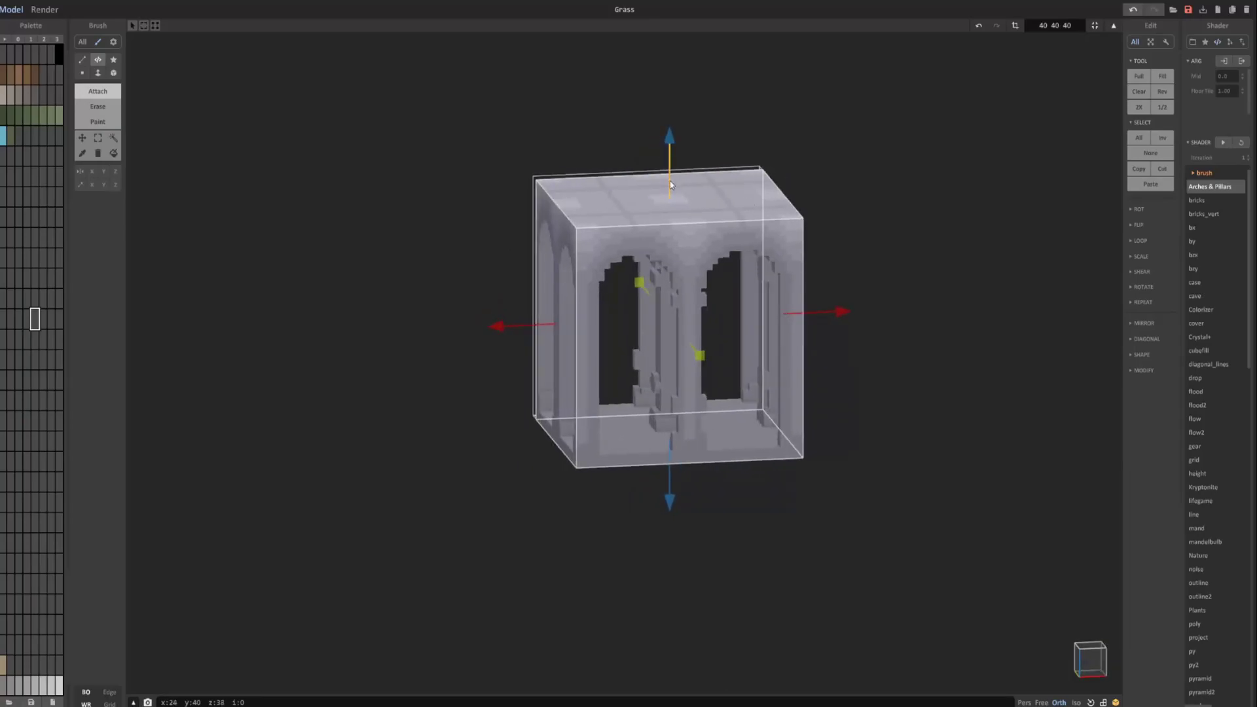
pyautogui.moveTo(671, 177); pyautogui.dragTo(678, 407)
pyautogui.moveTo(679, 411); pyautogui.dragTo(627, 471, button='right')
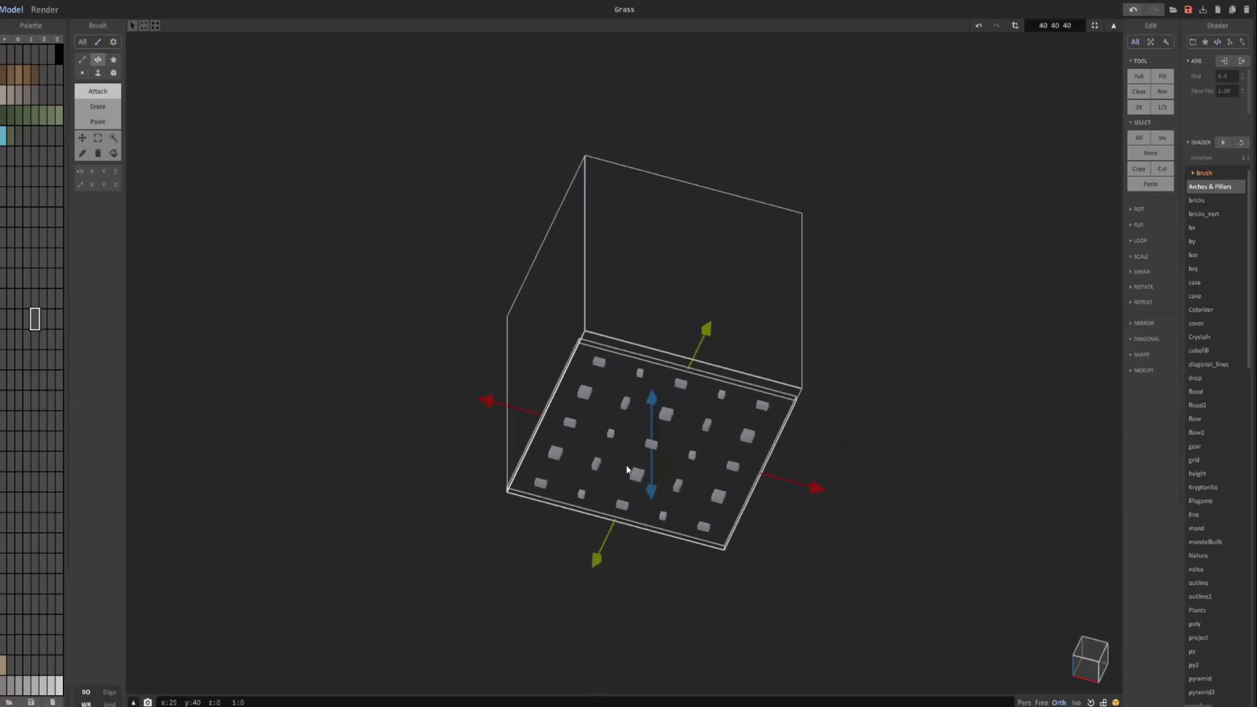
# Resize the model volume to 256 256 256.
pyautogui.scroll(3, 628, 470)
pyautogui.click(1075, 24)
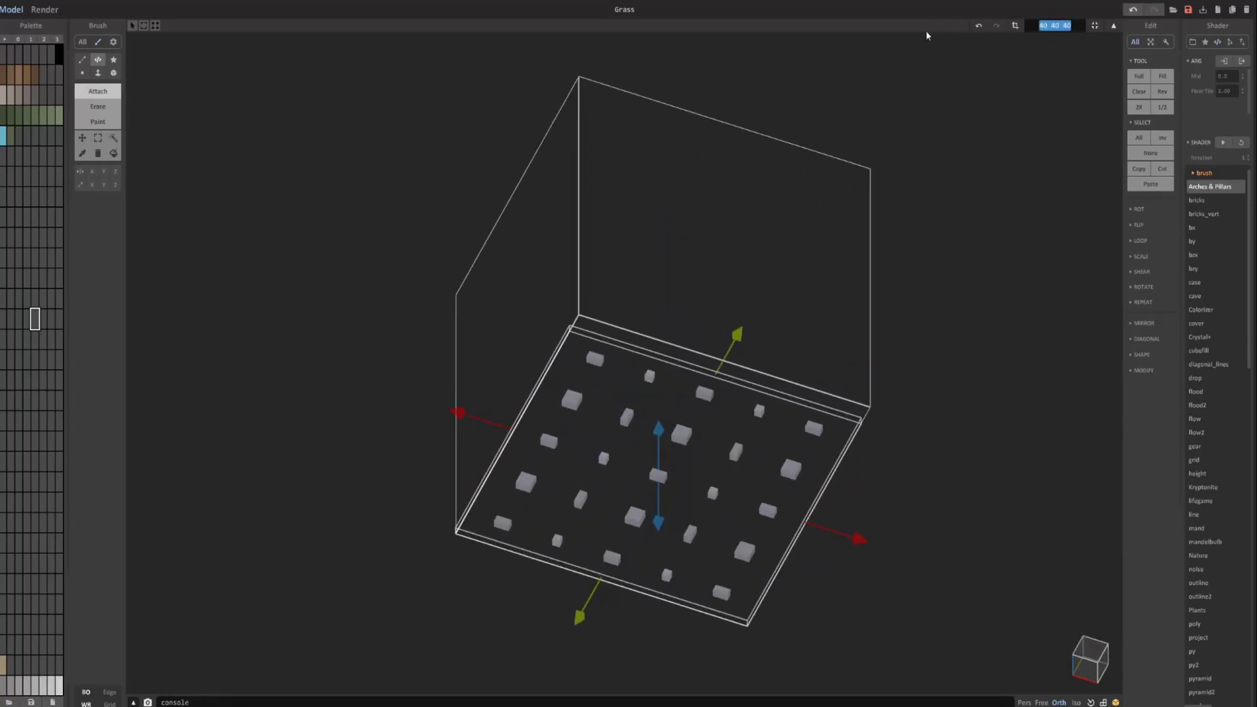
pyautogui.write('256 256 256')
pyautogui.press('Return')
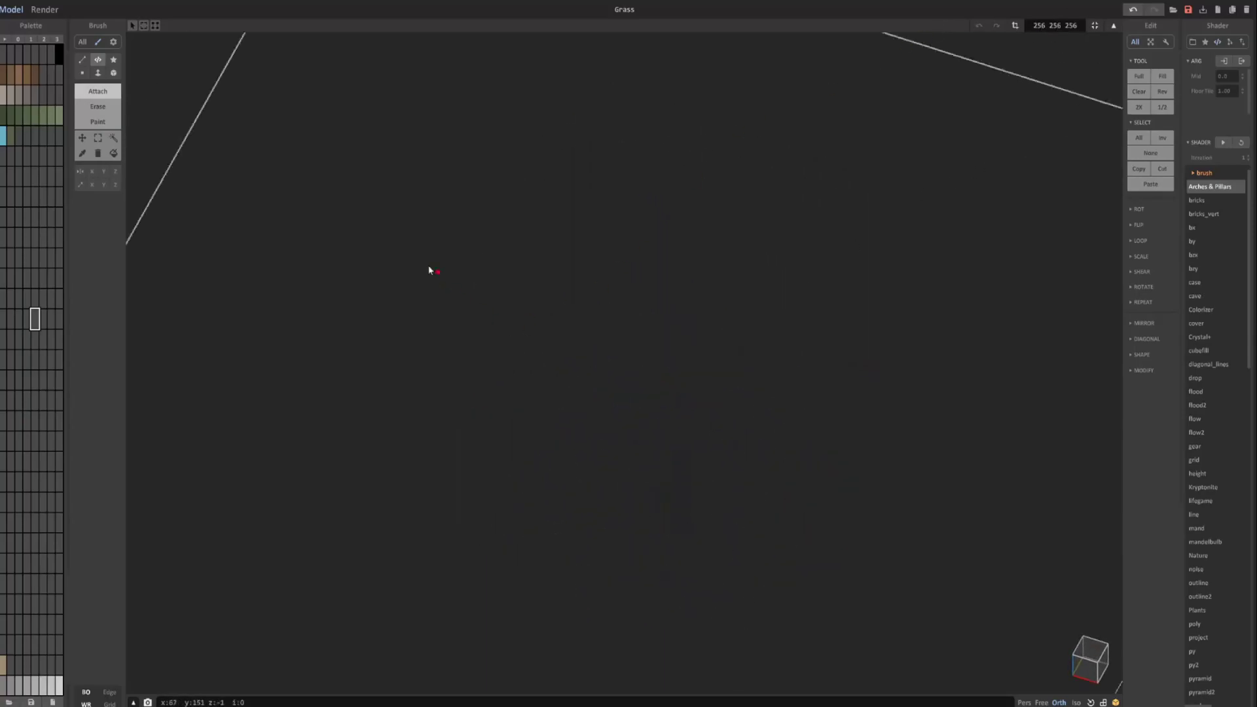
# Draw a thin Arches & Pillars slab over the full 256 by 256 floor, about 3 voxels high.
pyautogui.moveTo(549, 196); pyautogui.dragTo(754, 554)
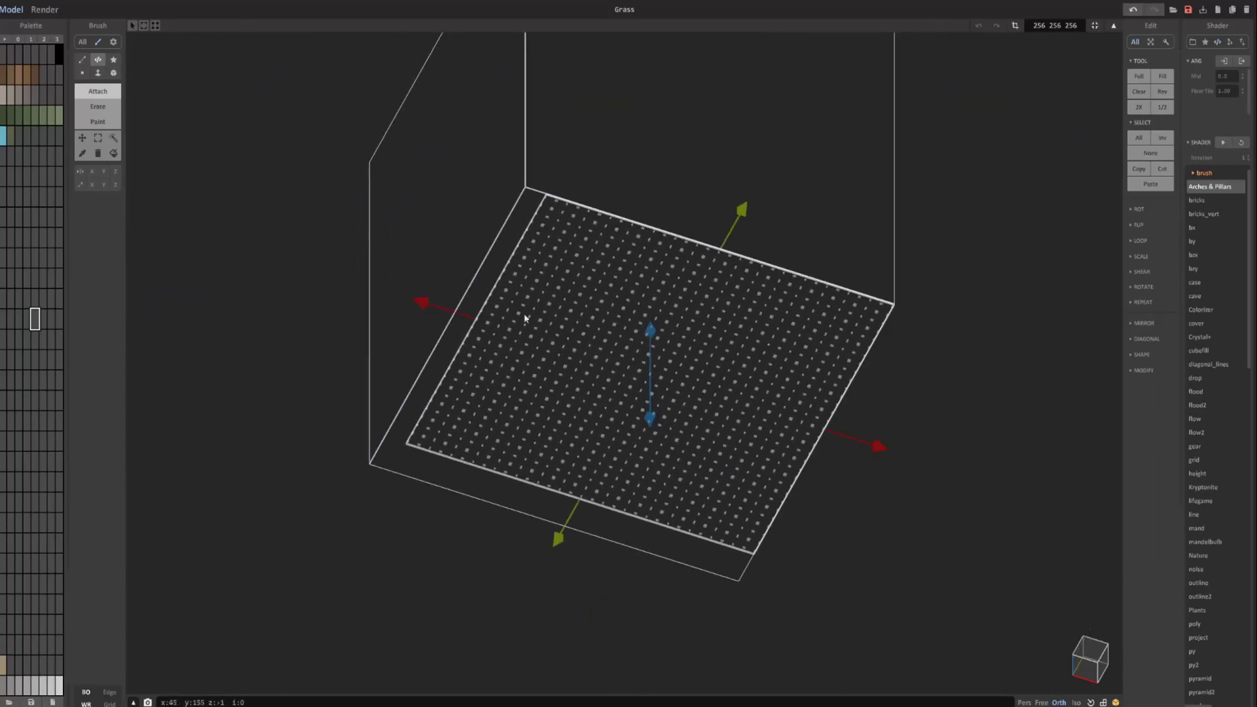
pyautogui.moveTo(427, 303); pyautogui.dragTo(363, 277)
pyautogui.click(548, 517)
pyautogui.hotkey('ctrl', 'z')
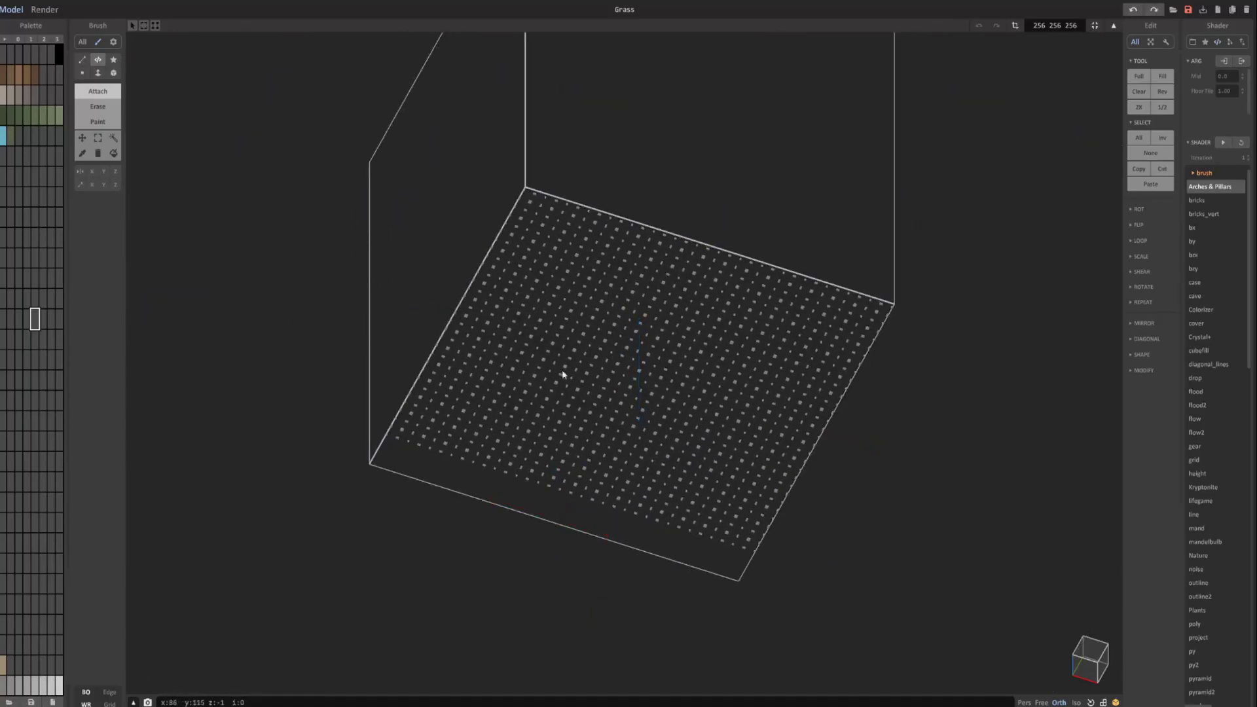
pyautogui.hotkey('ctrl', 'y')
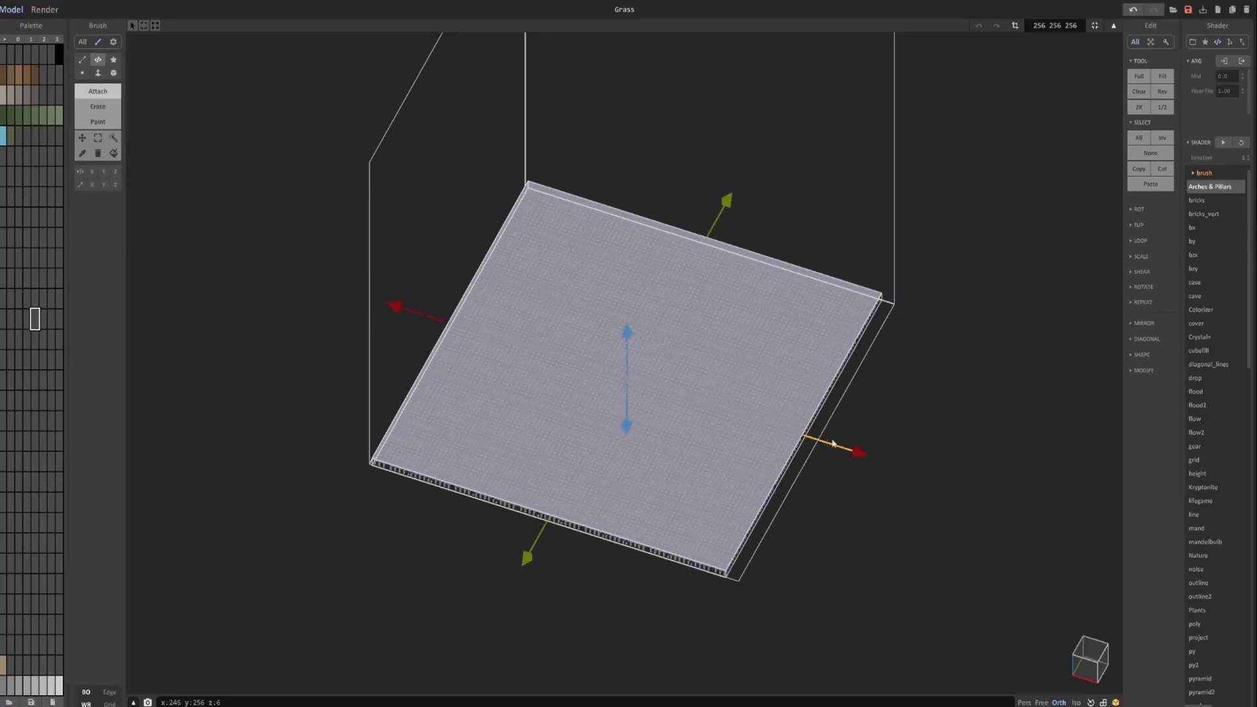
pyautogui.moveTo(598, 328); pyautogui.dragTo(523, 336, button='right')
pyautogui.scroll(3, 523, 336)
pyautogui.moveTo(598, 344); pyautogui.dragTo(612, 357)
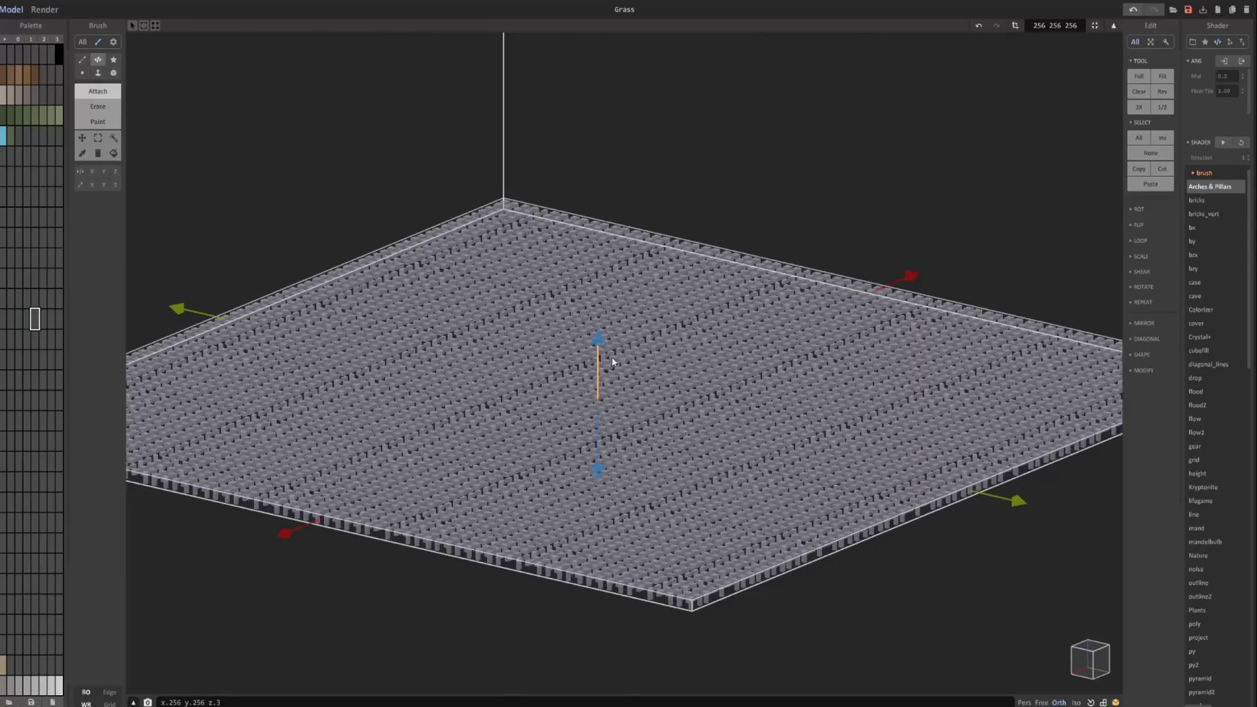
# Extrude the slab's small square tiles by 2 layers with the Face tool.
pyautogui.moveTo(611, 357); pyautogui.dragTo(519, 463, button='right')
pyautogui.scroll(-5, 519, 463)
pyautogui.moveTo(607, 394)
pyautogui.mouseDown(button='right')
pyautogui.moveTo(657, 334)
pyautogui.moveTo(567, 335)
pyautogui.mouseUp(button='right')
pyautogui.click(98, 73)
pyautogui.scroll(4, 567, 336)
pyautogui.moveTo(553, 298); pyautogui.dragTo(564, 293)
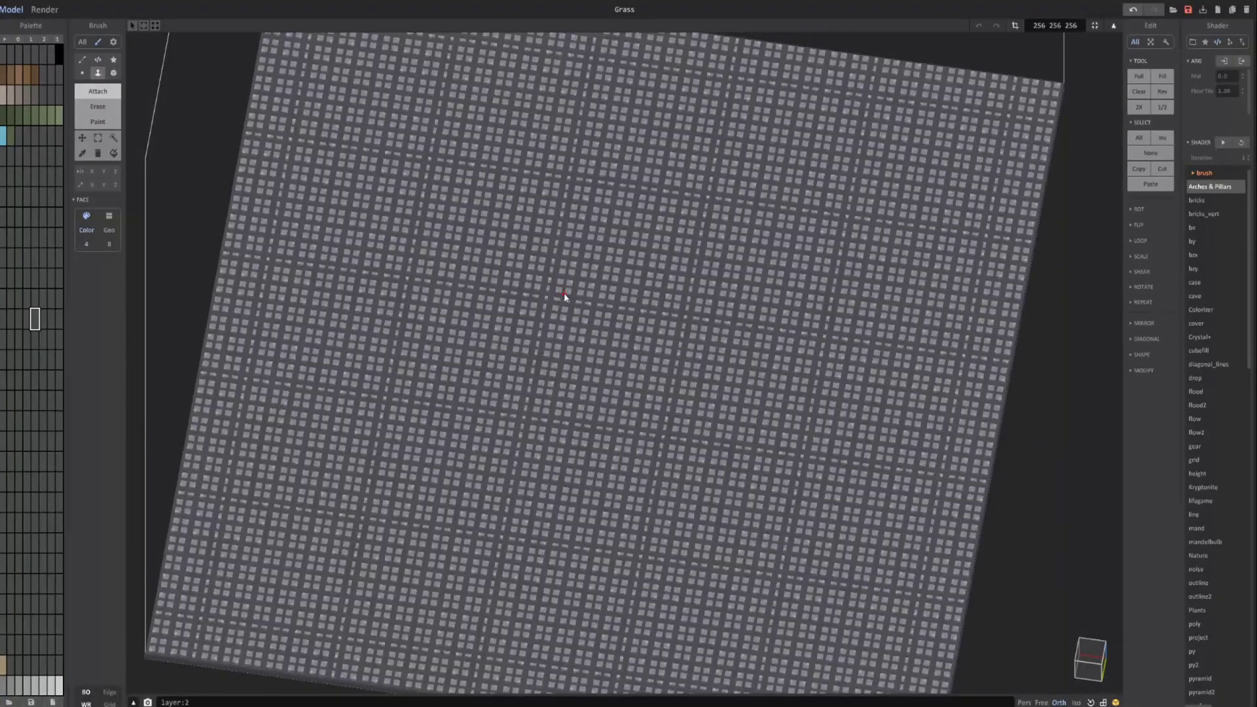
pyautogui.moveTo(564, 293); pyautogui.dragTo(492, 226, button='right')
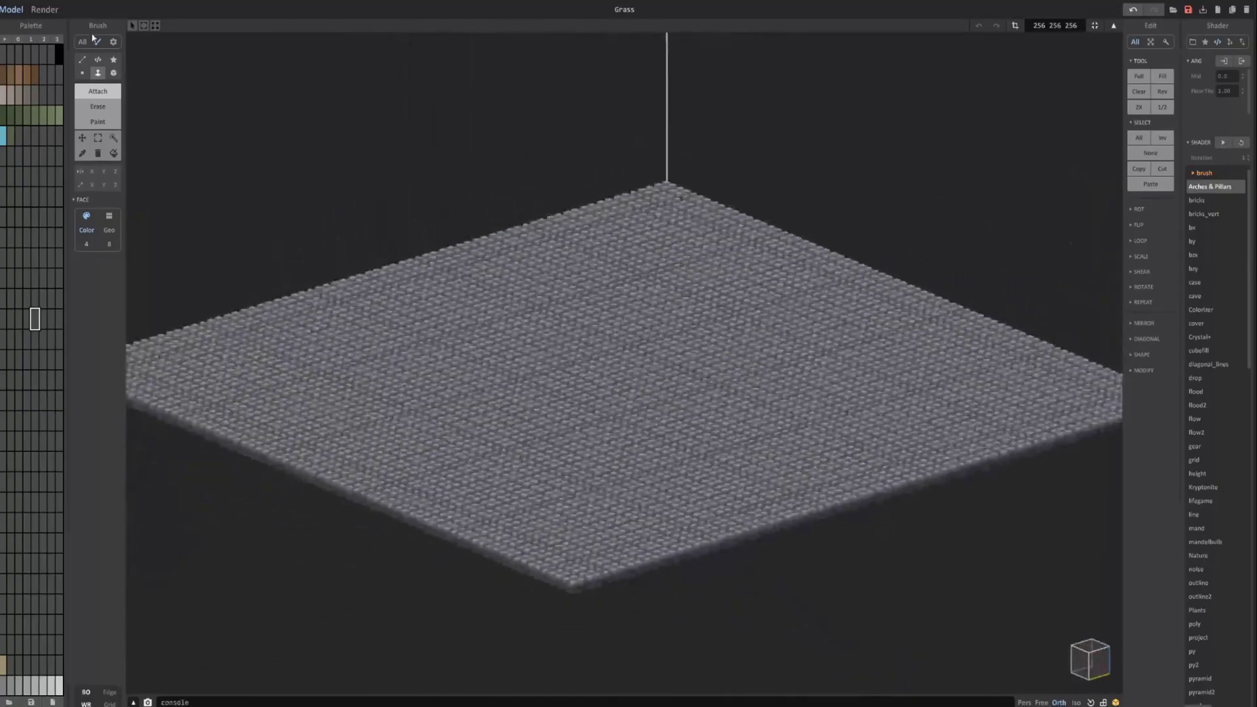
# Preview the tiled slab from above in the render view and return to the model view.
pyautogui.click(55, 9)
pyautogui.moveTo(595, 342); pyautogui.dragTo(676, 424, button='right')
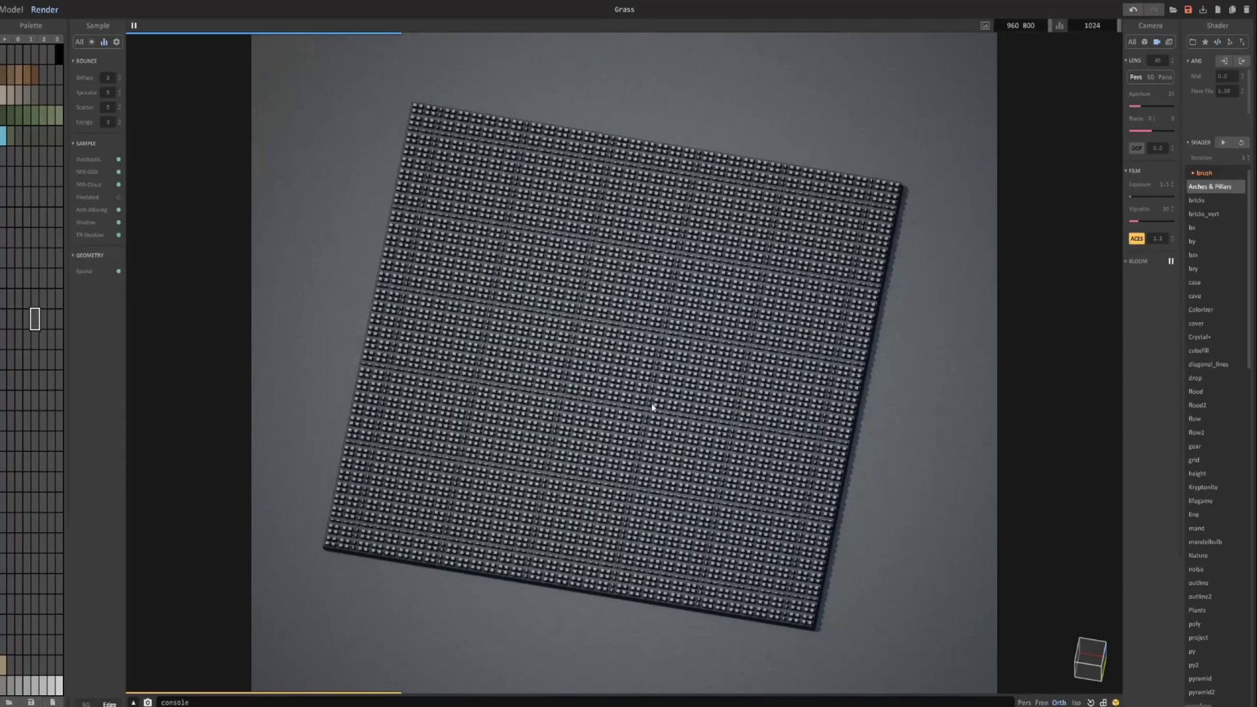
pyautogui.click(14, 9)
pyautogui.scroll(-5, 463, 284)
pyautogui.moveTo(554, 352); pyautogui.dragTo(515, 286, button='right')
# Clear the model and fill the whole volume with one large Arches & Pillars block using the shader brush.
pyautogui.press('Delete')
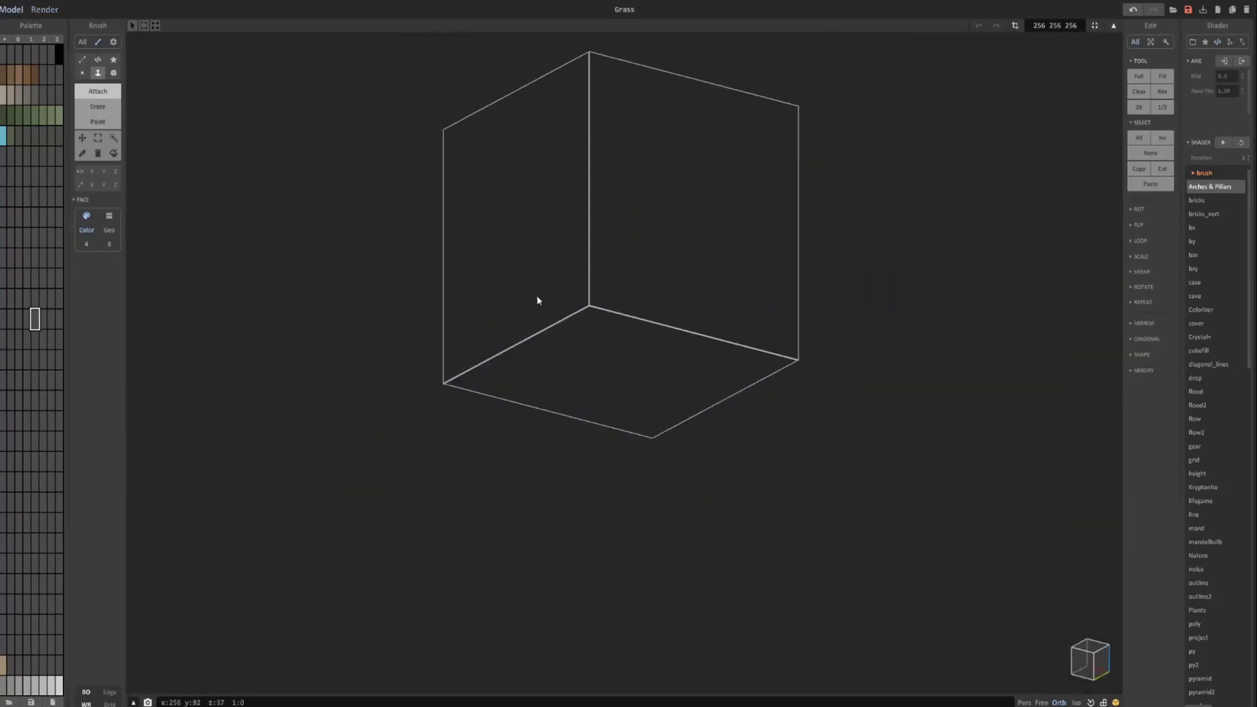
pyautogui.press('c')
pyautogui.moveTo(590, 62)
pyautogui.mouseDown()
pyautogui.moveTo(622, 345)
pyautogui.moveTo(662, 496)
pyautogui.mouseUp()
pyautogui.moveTo(658, 366); pyautogui.dragTo(719, 352, button='right')
pyautogui.scroll(3, 677, 228)
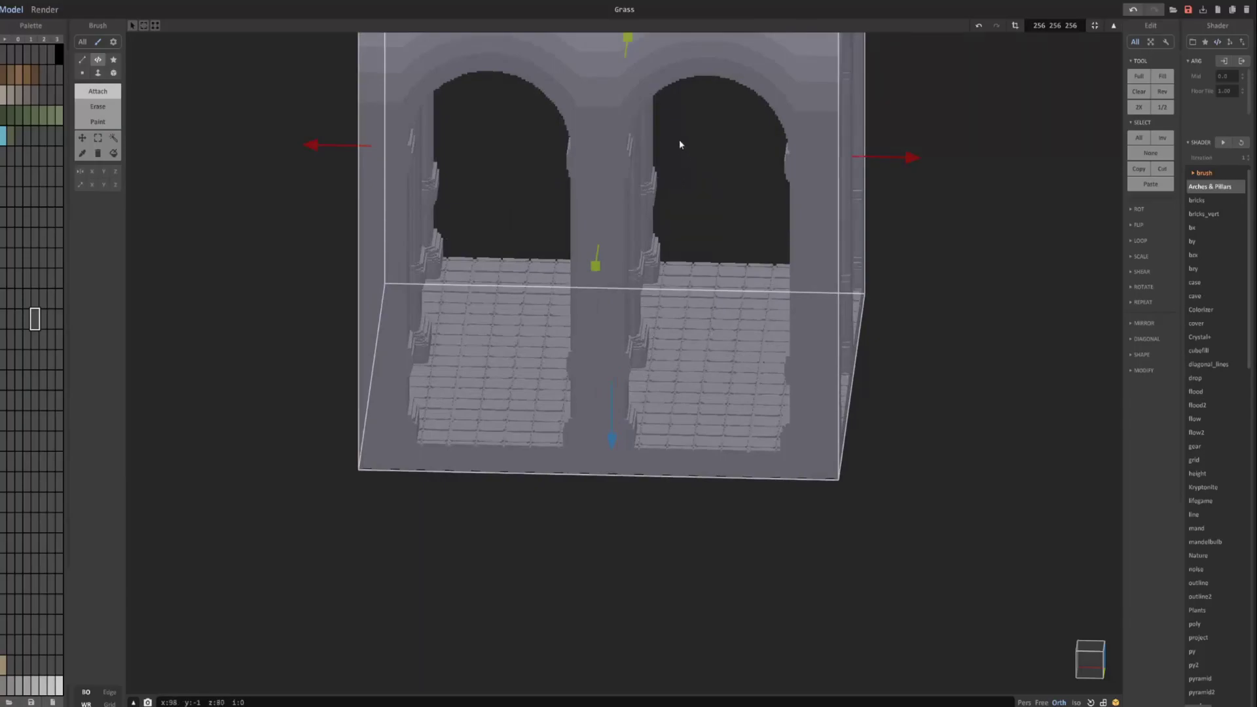
# Draw a smaller Arches & Pillars block inside one of the large arch openings, and clear the model.
pyautogui.moveTo(687, 163)
pyautogui.mouseDown()
pyautogui.moveTo(740, 354)
pyautogui.moveTo(765, 391)
pyautogui.mouseUp()
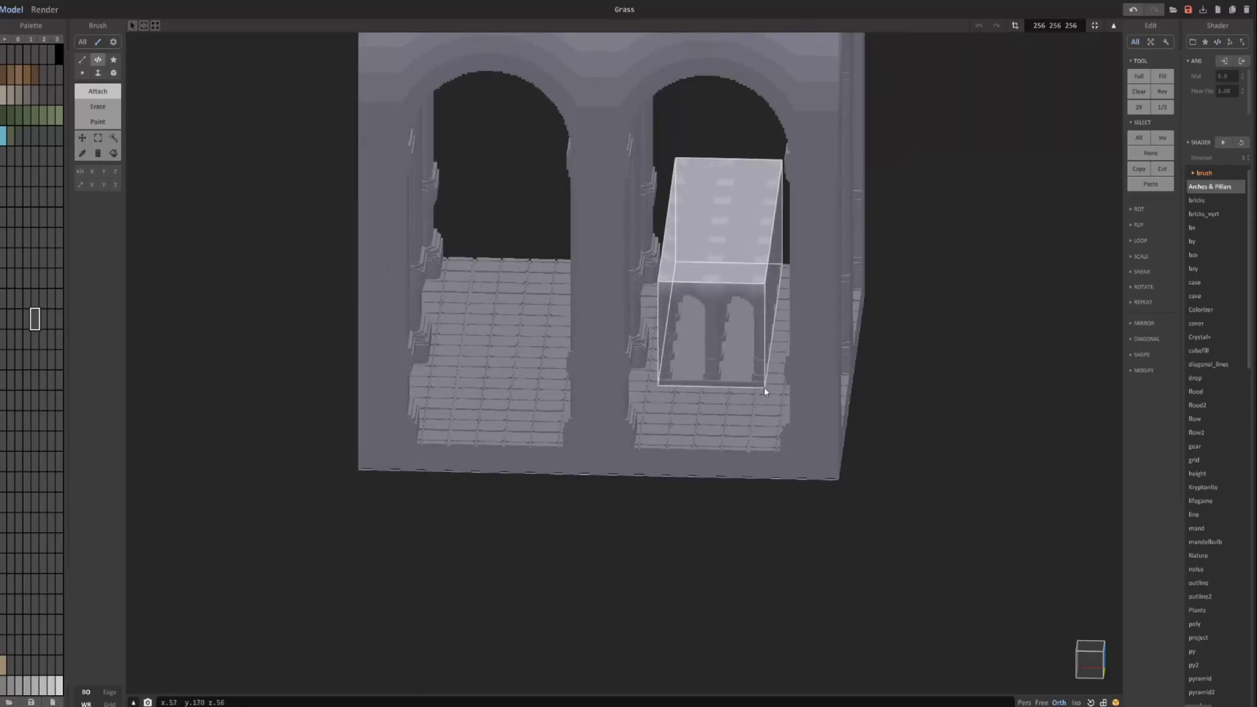
pyautogui.moveTo(765, 391)
pyautogui.mouseDown(button='right')
pyautogui.moveTo(772, 348)
pyautogui.moveTo(744, 361)
pyautogui.mouseUp(button='right')
pyautogui.scroll(3, 748, 355)
pyautogui.scroll(-4, 749, 351)
pyautogui.scroll(-3, 736, 359)
pyautogui.press('Delete')
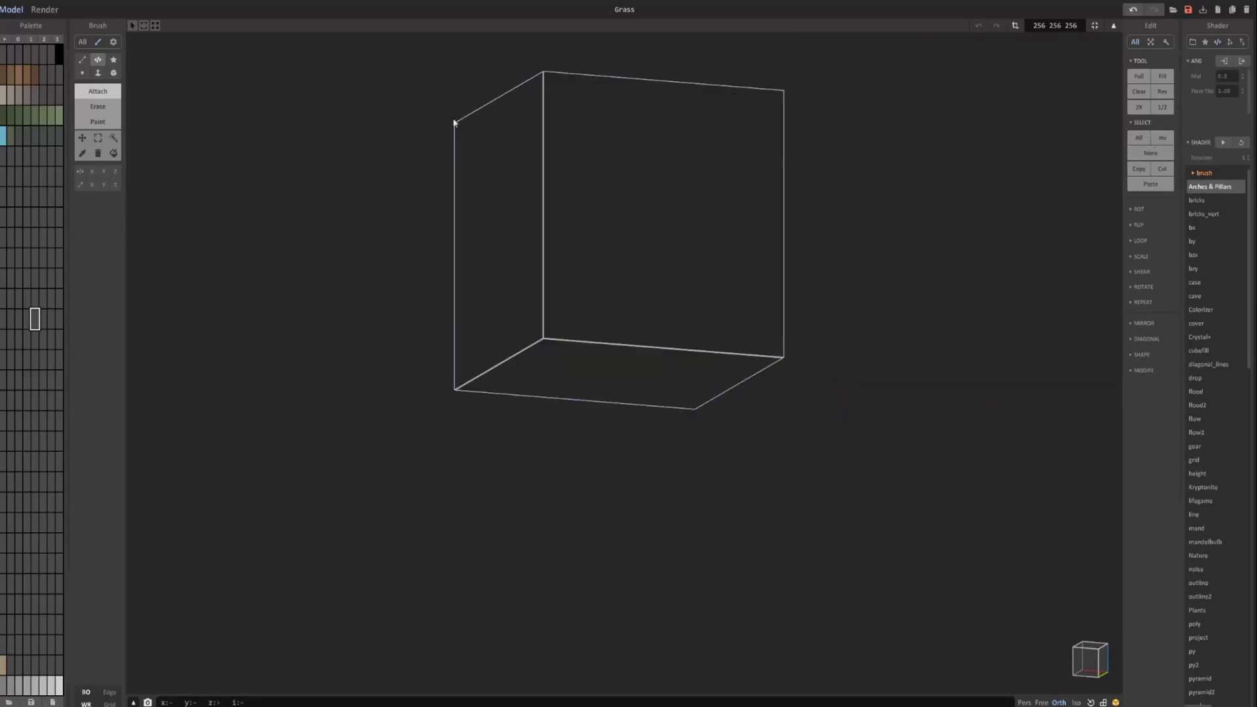
# Run the Arches & Pillars shader on the entire empty volume, inspect the structure and clear it.
pyautogui.click(1225, 142)
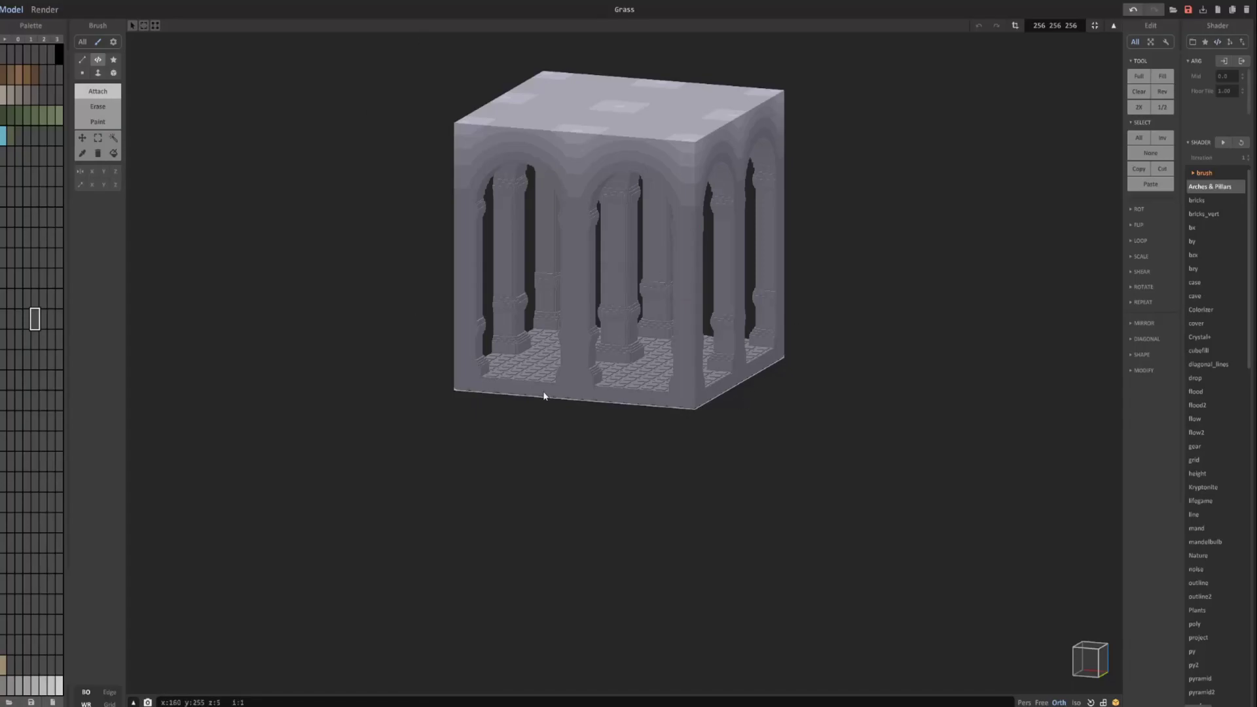
pyautogui.moveTo(580, 336); pyautogui.dragTo(688, 460, button='right')
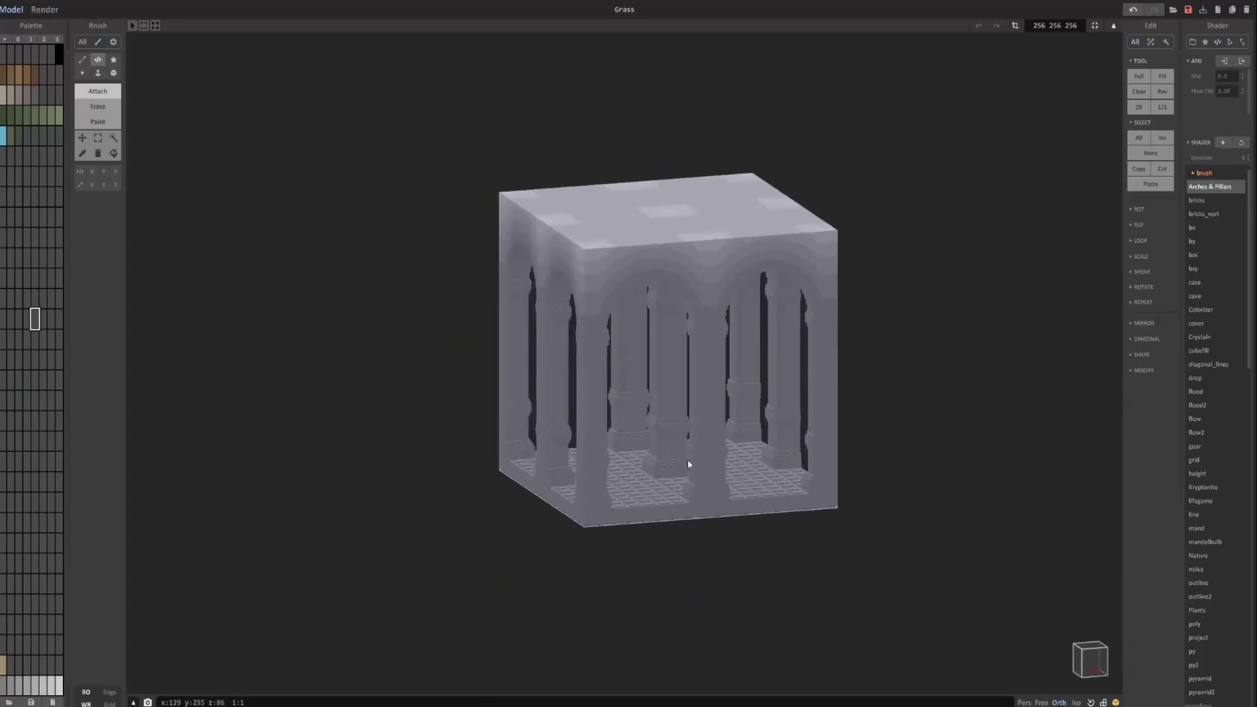
pyautogui.moveTo(679, 283); pyautogui.dragTo(635, 227, button='middle')
pyautogui.press('Delete')
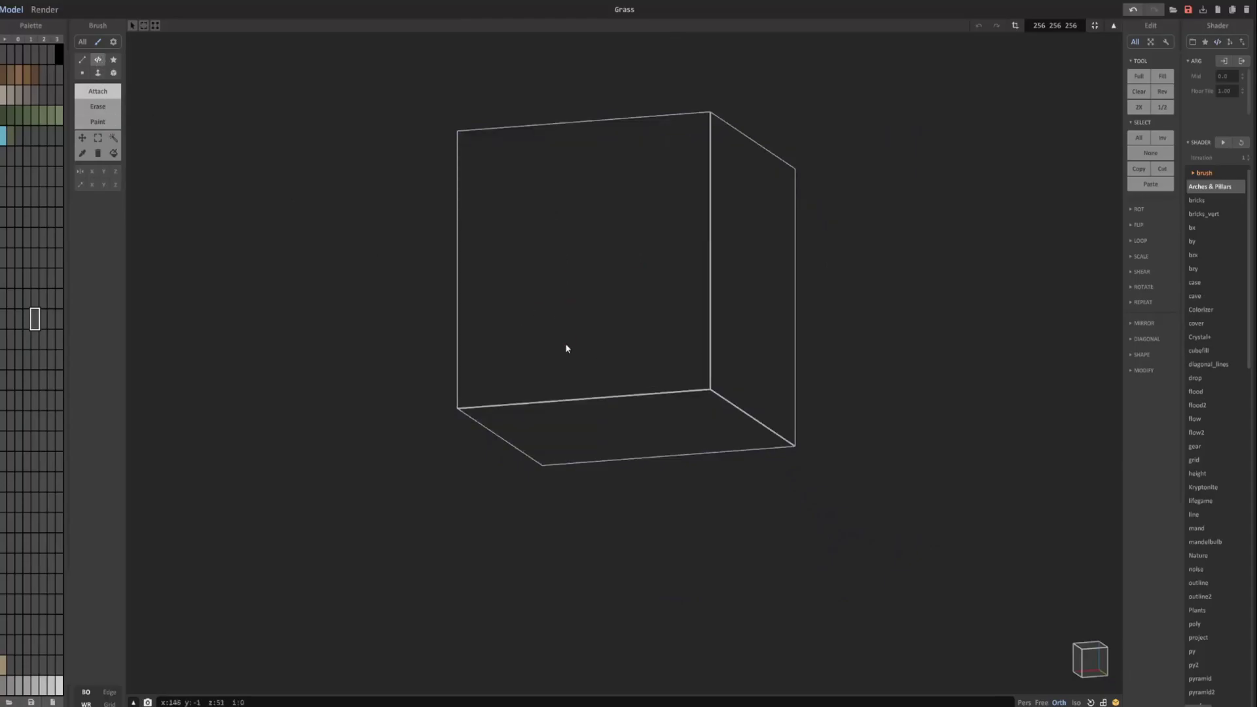
# Draw a low Arches & Pillars block, stretch it across the whole floor, and rerun the shader over the full volume.
pyautogui.moveTo(567, 349); pyautogui.dragTo(800, 466)
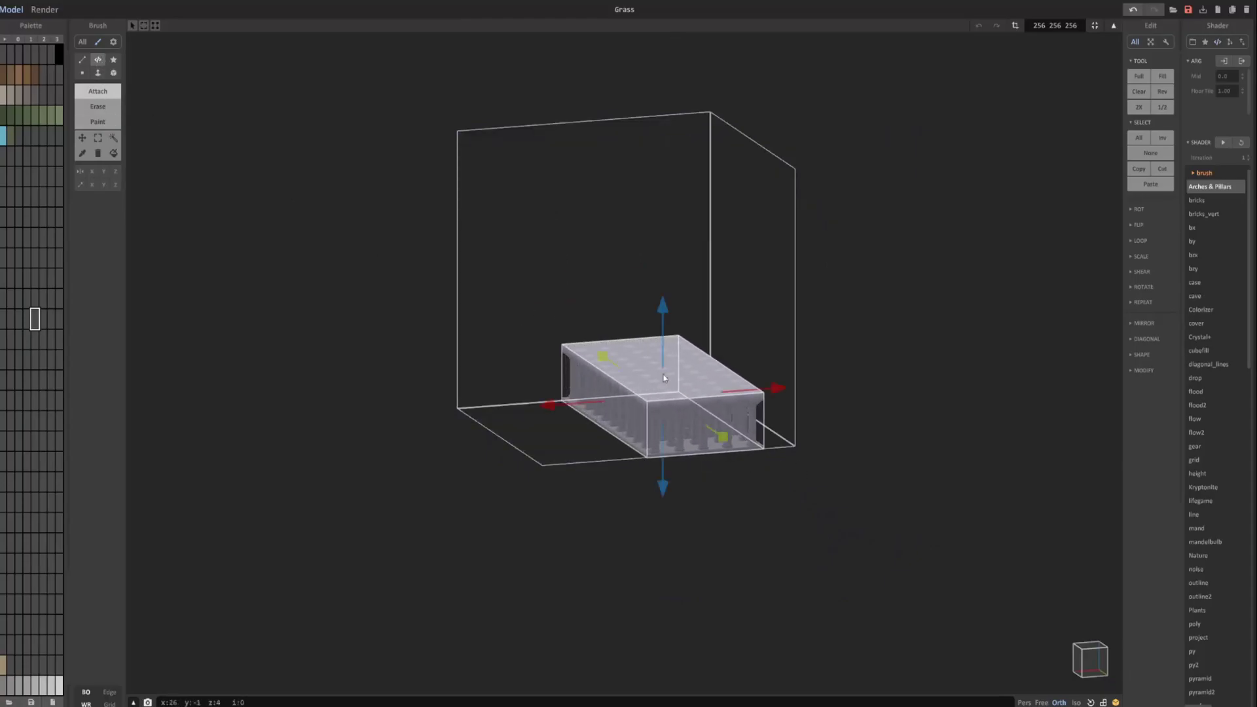
pyautogui.moveTo(663, 377); pyautogui.dragTo(569, 416, button='right')
pyautogui.scroll(4, 579, 417)
pyautogui.moveTo(580, 418); pyautogui.dragTo(407, 417)
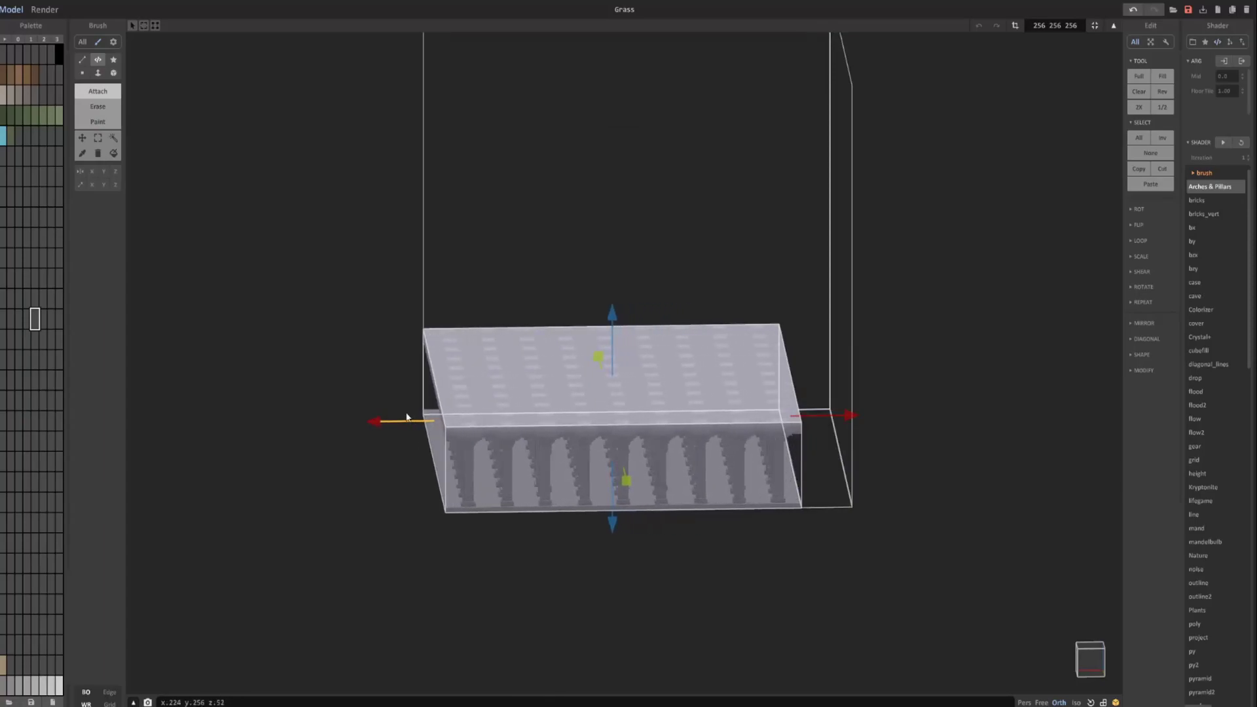
pyautogui.moveTo(838, 414); pyautogui.dragTo(906, 417)
pyautogui.moveTo(789, 376); pyautogui.dragTo(616, 438, button='right')
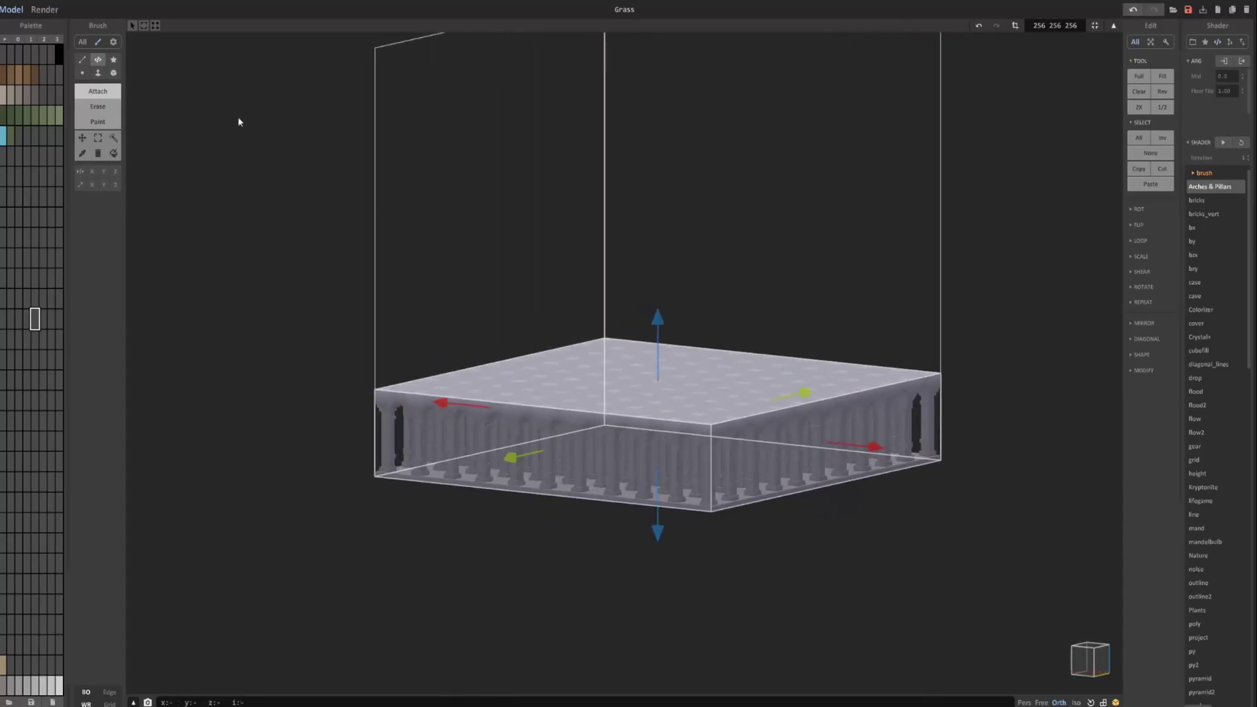
pyautogui.click(1225, 143)
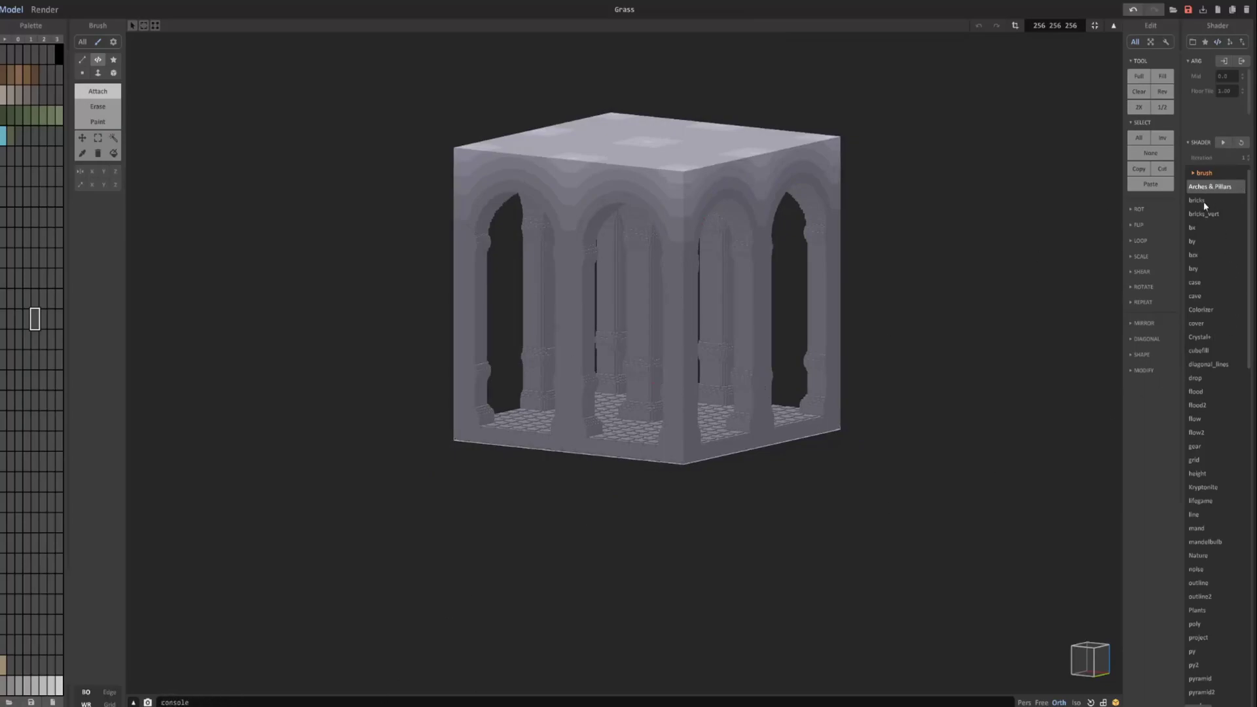
# Choose the Kryptonite shader and run it over the entire empty volume.
pyautogui.scroll(-5, 1205, 206)
pyautogui.click(1213, 347)
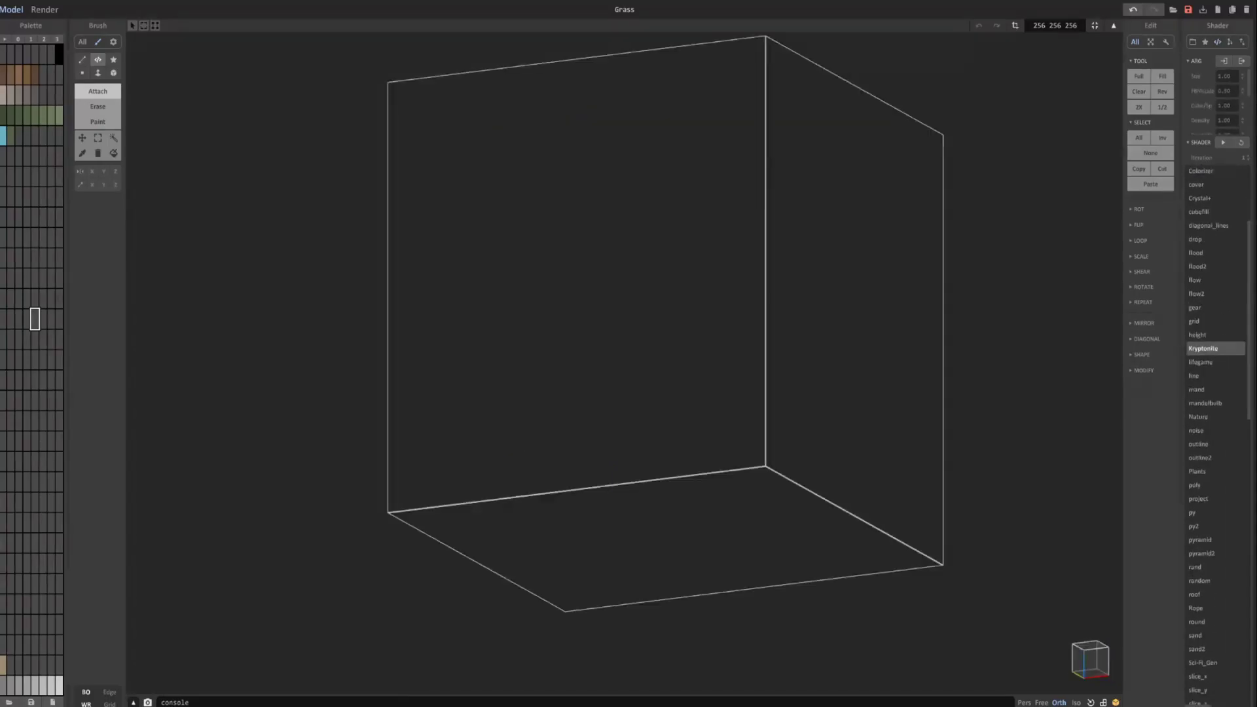
pyautogui.moveTo(517, 443); pyautogui.dragTo(824, 267, button='right')
pyautogui.click(1228, 144)
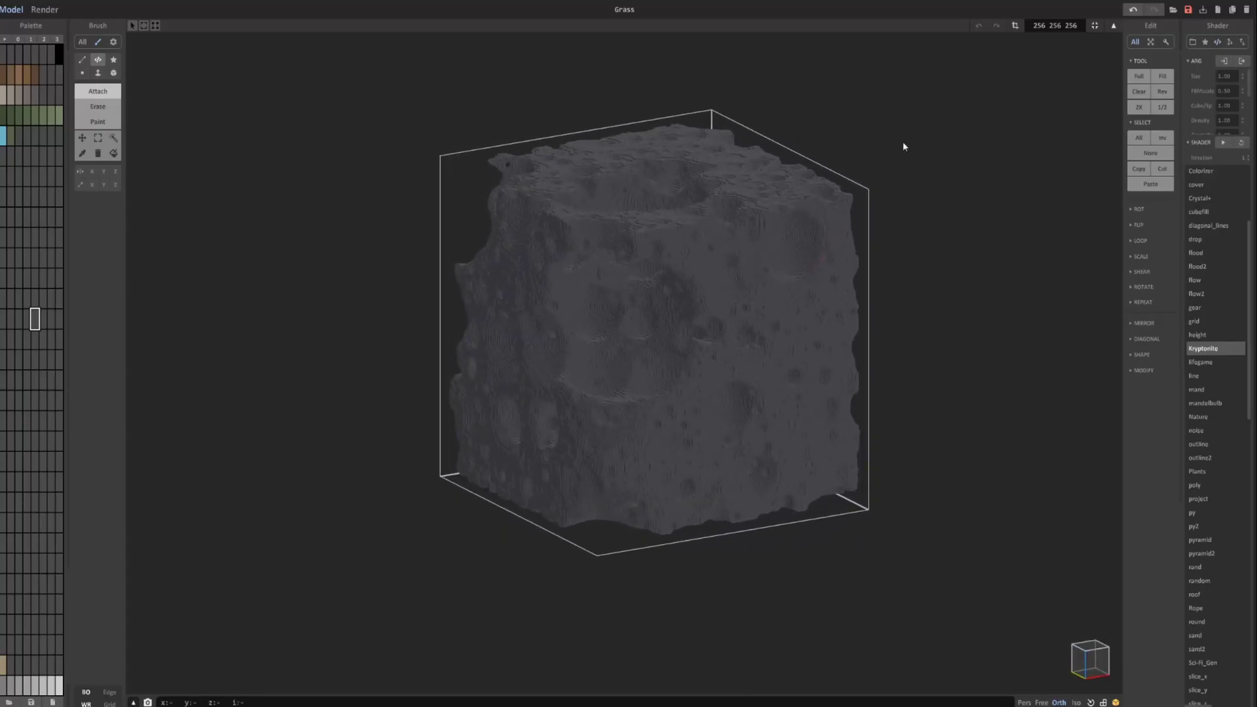
# Clear the generated rock and draw a Kryptonite block over the full floor, stopping short of the volume's full height.
pyautogui.press('Delete')
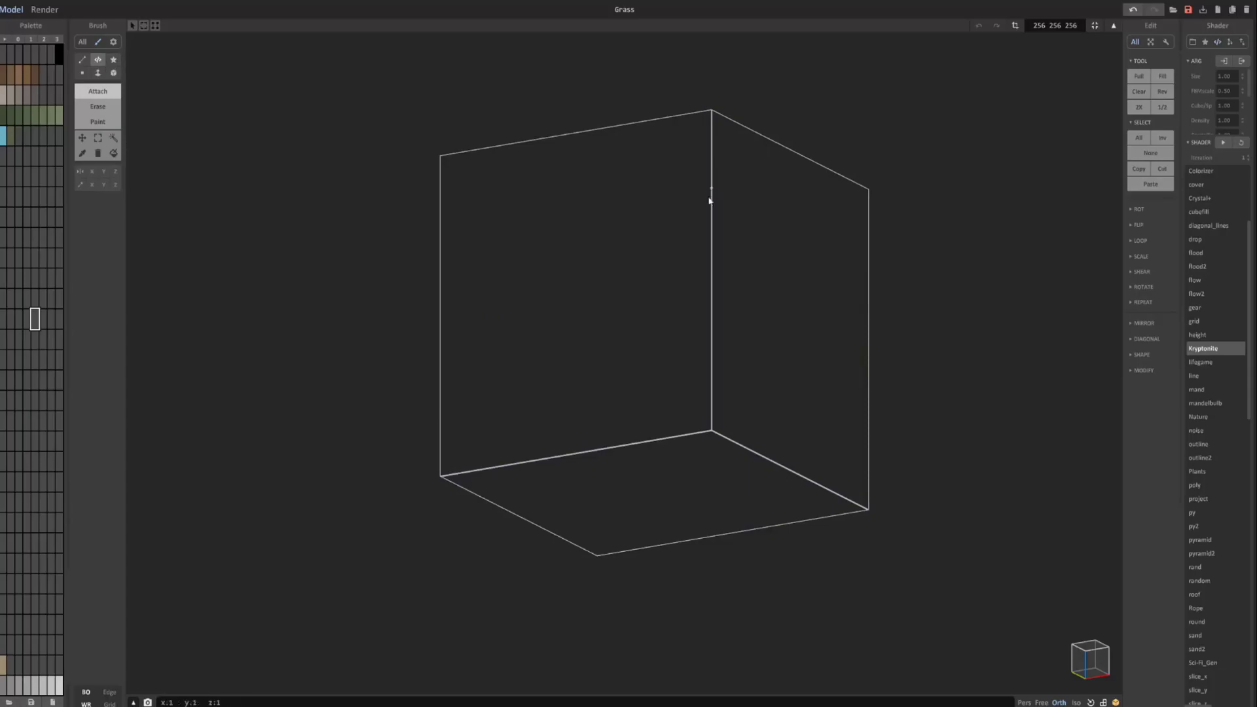
pyautogui.hotkey('ctrl', 'z')
pyautogui.moveTo(715, 405); pyautogui.dragTo(865, 465)
pyautogui.moveTo(623, 403); pyautogui.dragTo(681, 424, button='right')
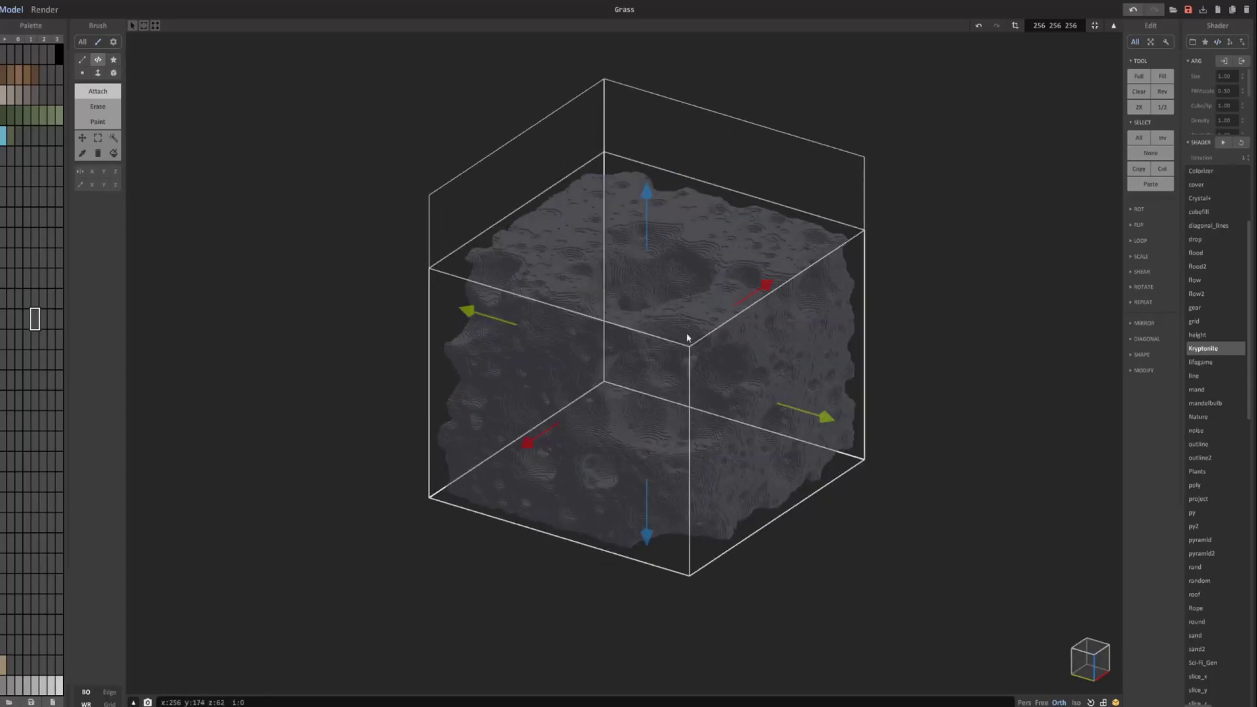
pyautogui.moveTo(758, 336); pyautogui.dragTo(707, 328, button='right')
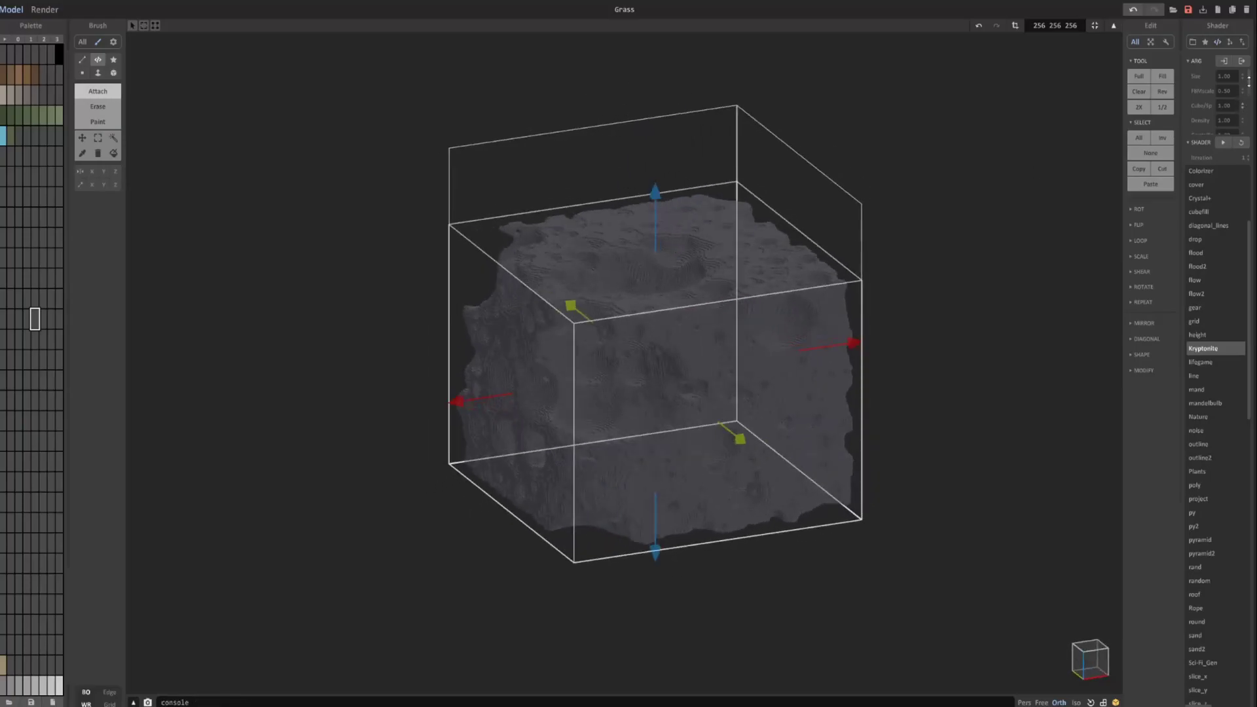
# Shrink and break up the rock by setting the Kryptonite shader's size to 0.63, density to 0.13 and FBM scale to 0.78.
pyautogui.moveTo(1244, 89)
pyautogui.mouseDown()
pyautogui.moveTo(1247, 168)
pyautogui.moveTo(1248, 63)
pyautogui.moveTo(1237, 306)
pyautogui.moveTo(1255, 110)
pyautogui.moveTo(1245, 74)
pyautogui.moveTo(1251, 118)
pyautogui.mouseUp()
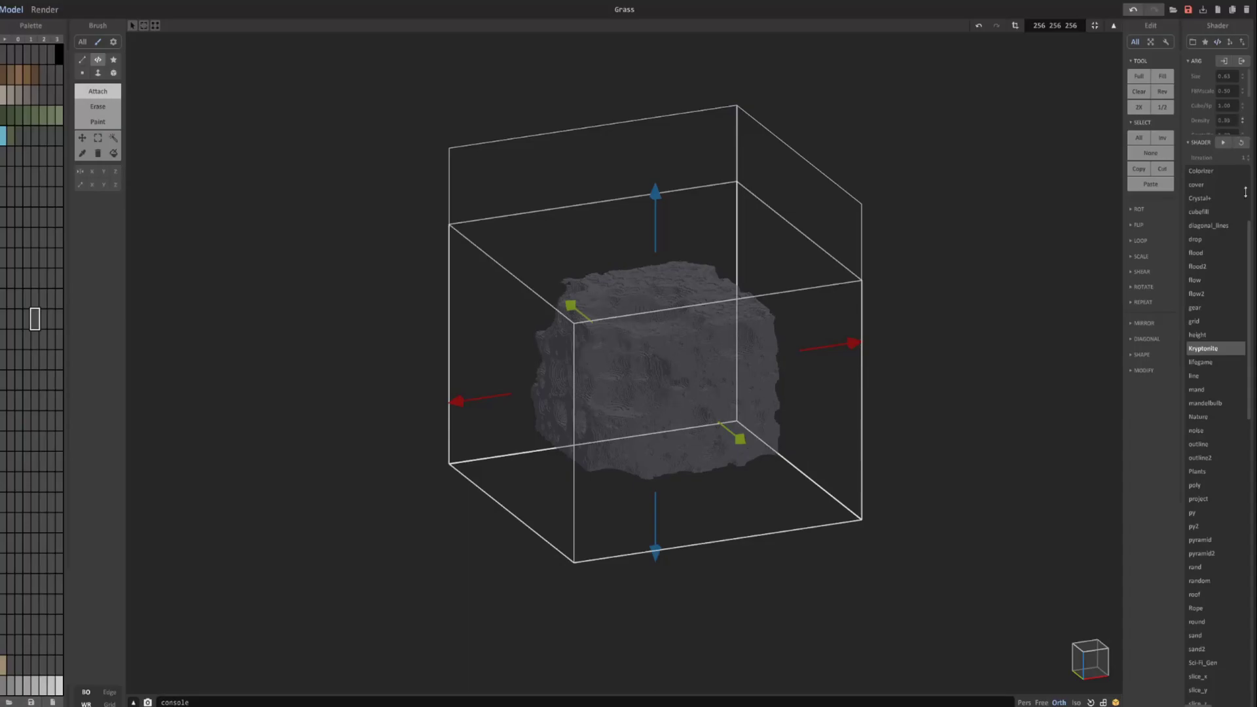
pyautogui.moveTo(1245, 191); pyautogui.dragTo(1239, 438)
pyautogui.moveTo(1244, 92); pyautogui.dragTo(1248, 63)
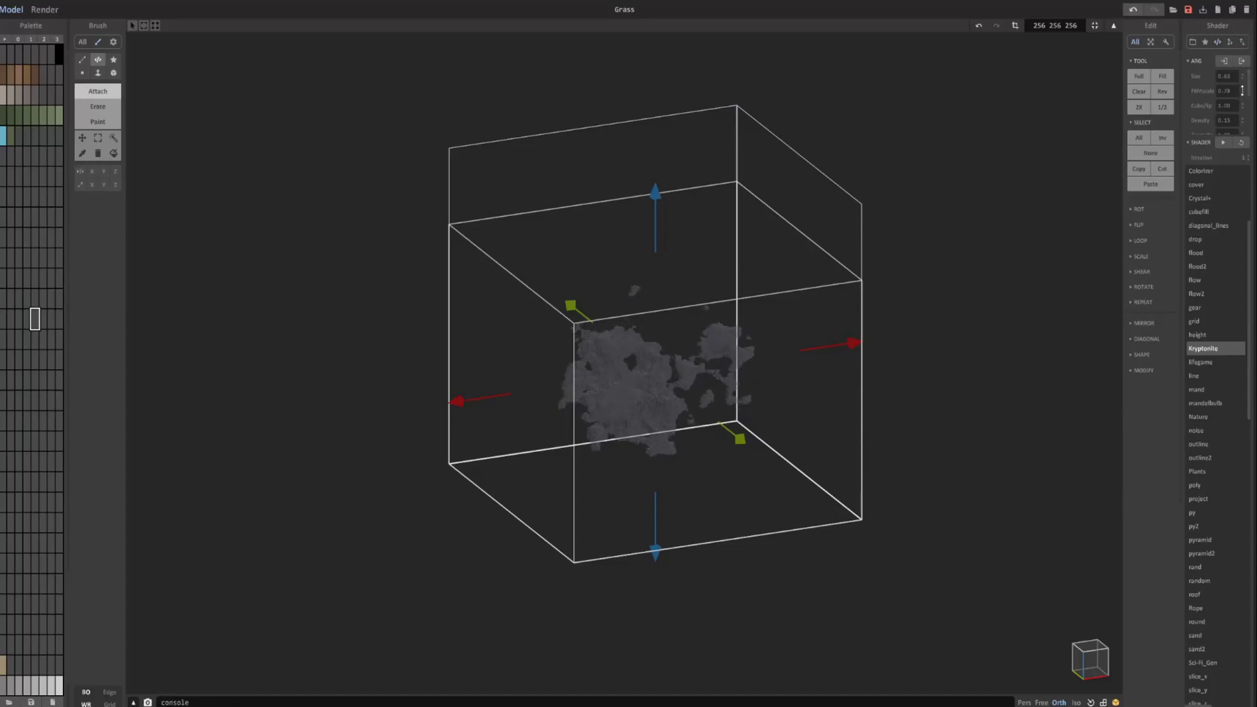
# Adjust the Kryptonite shader's random value to get a different arrangement of scattered rock pieces.
pyautogui.scroll(-3, 1243, 99)
pyautogui.moveTo(1244, 103); pyautogui.dragTo(1249, 74)
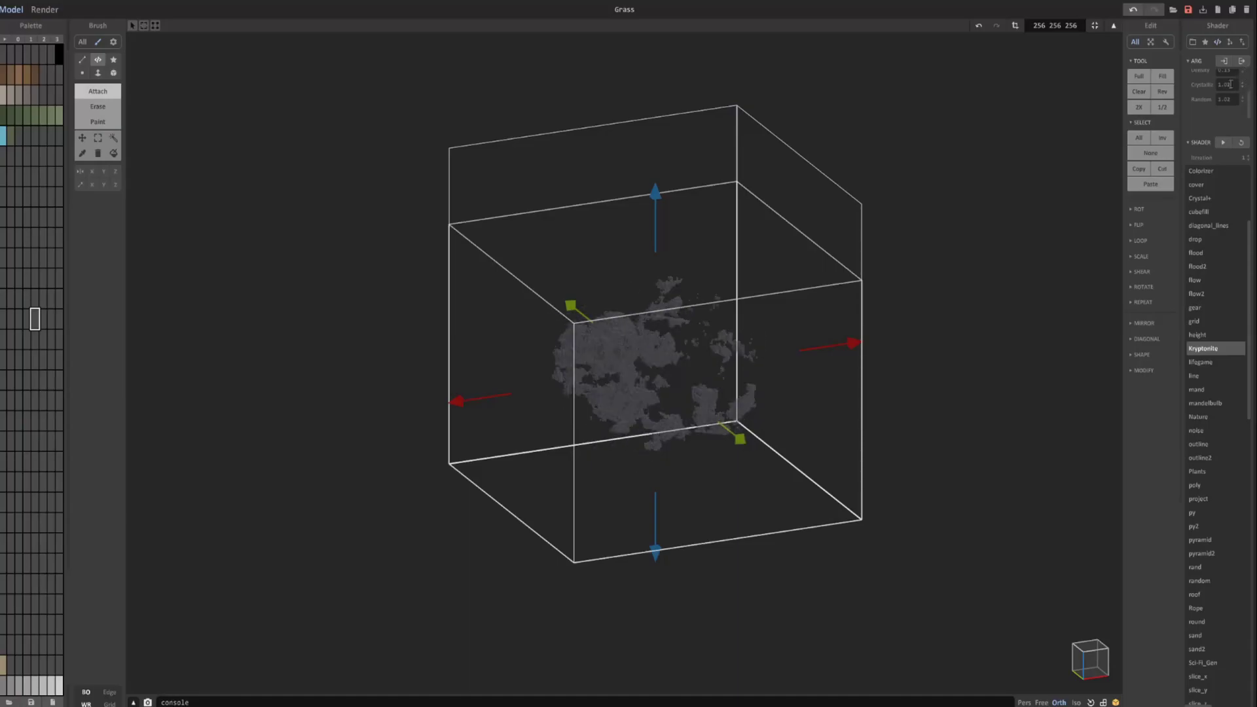
pyautogui.moveTo(846, 320)
pyautogui.mouseDown(button='right')
pyautogui.moveTo(738, 308)
pyautogui.moveTo(843, 301)
pyautogui.mouseUp(button='right')
pyautogui.scroll(4, 779, 309)
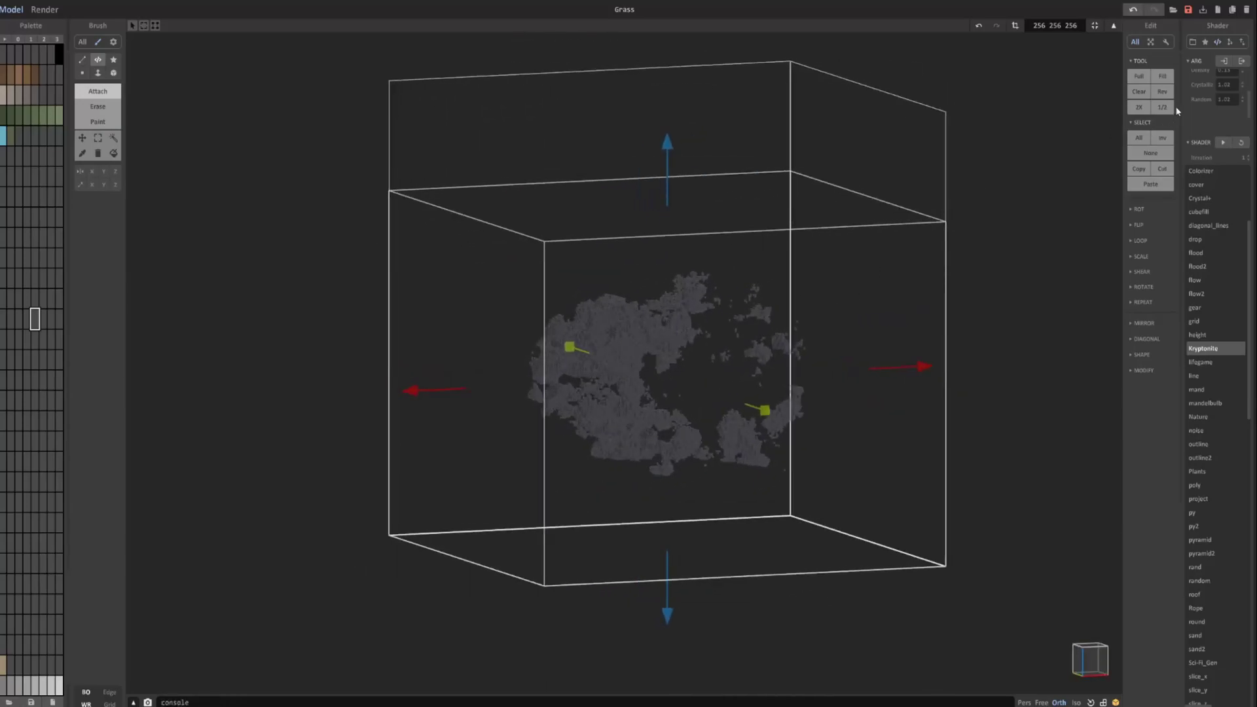
pyautogui.scroll(1, 1242, 91)
pyautogui.moveTo(1242, 95); pyautogui.dragTo(1248, 131)
pyautogui.moveTo(1046, 163); pyautogui.dragTo(843, 299, button='right')
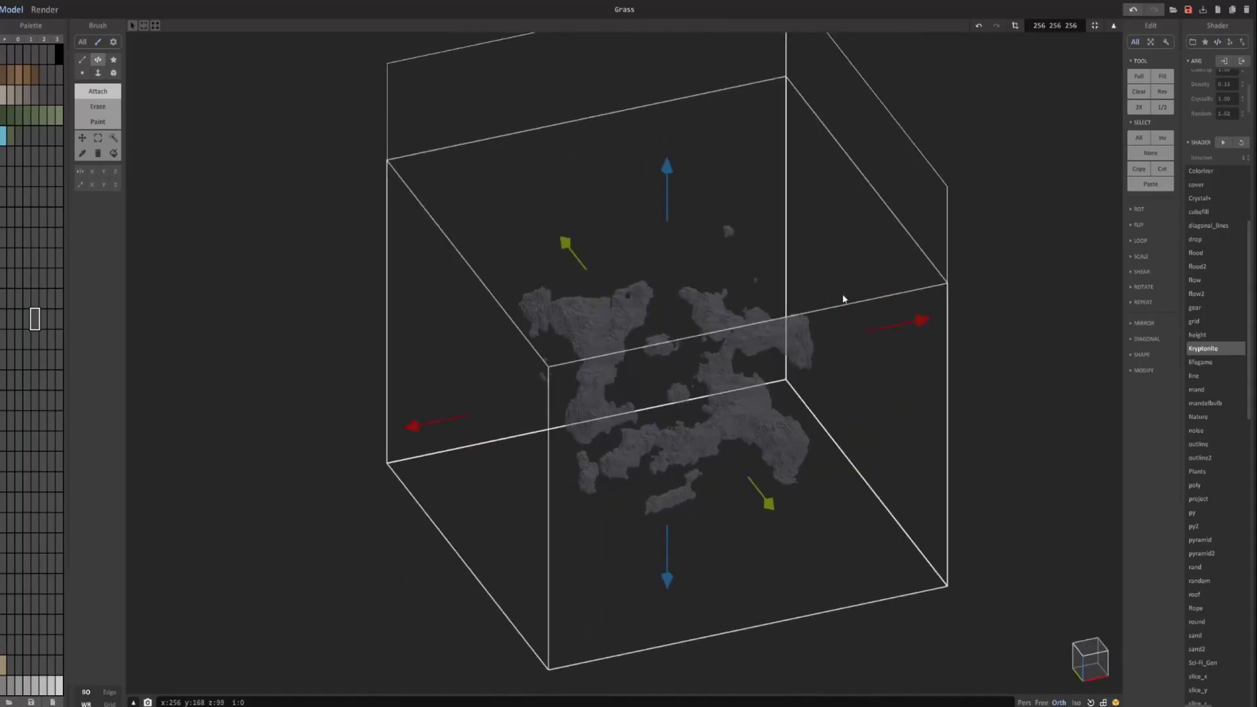
# Finish editing the Kryptonite block and change the rock's palette colour to near white.
pyautogui.press('Tab')
pyautogui.press('Tab')
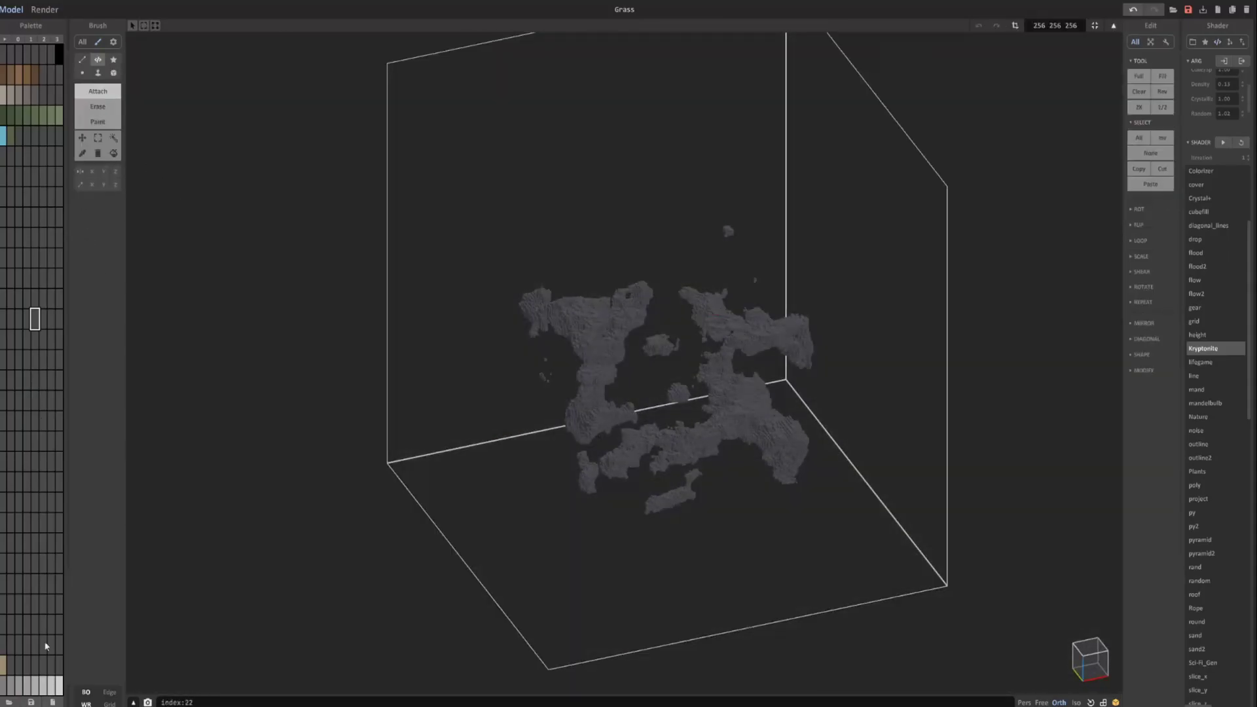
pyautogui.click(12, 706)
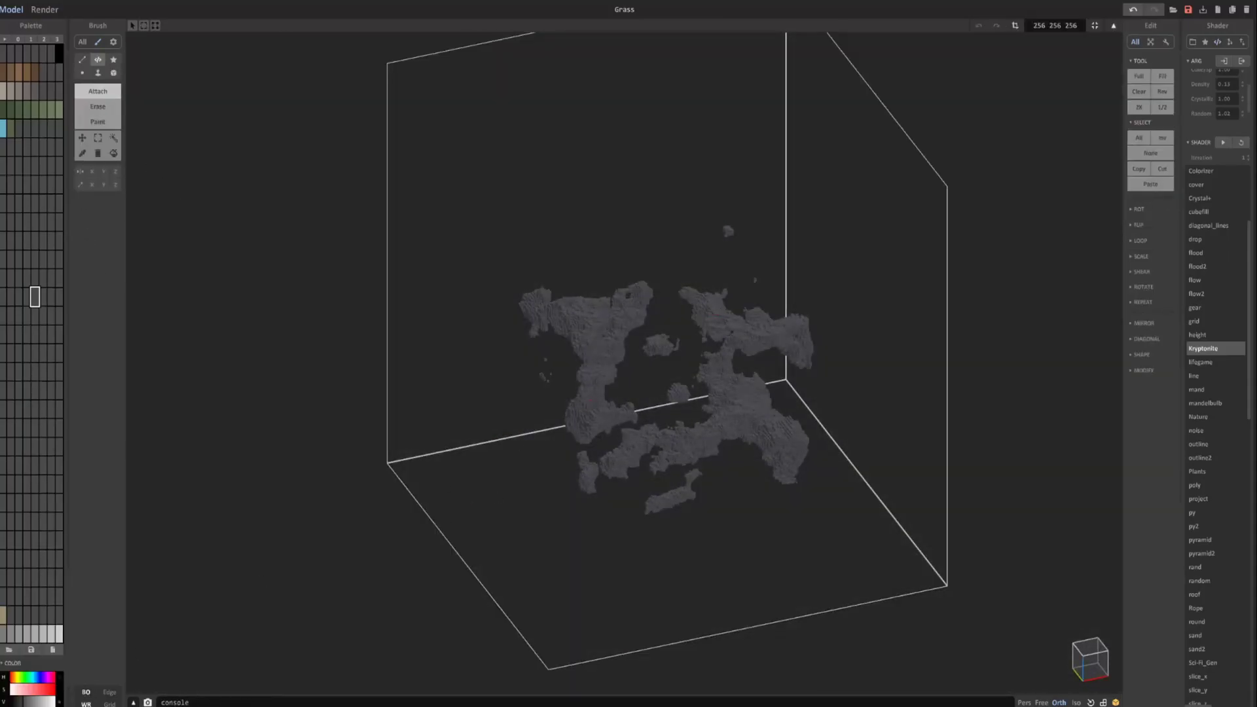
pyautogui.click(45, 704)
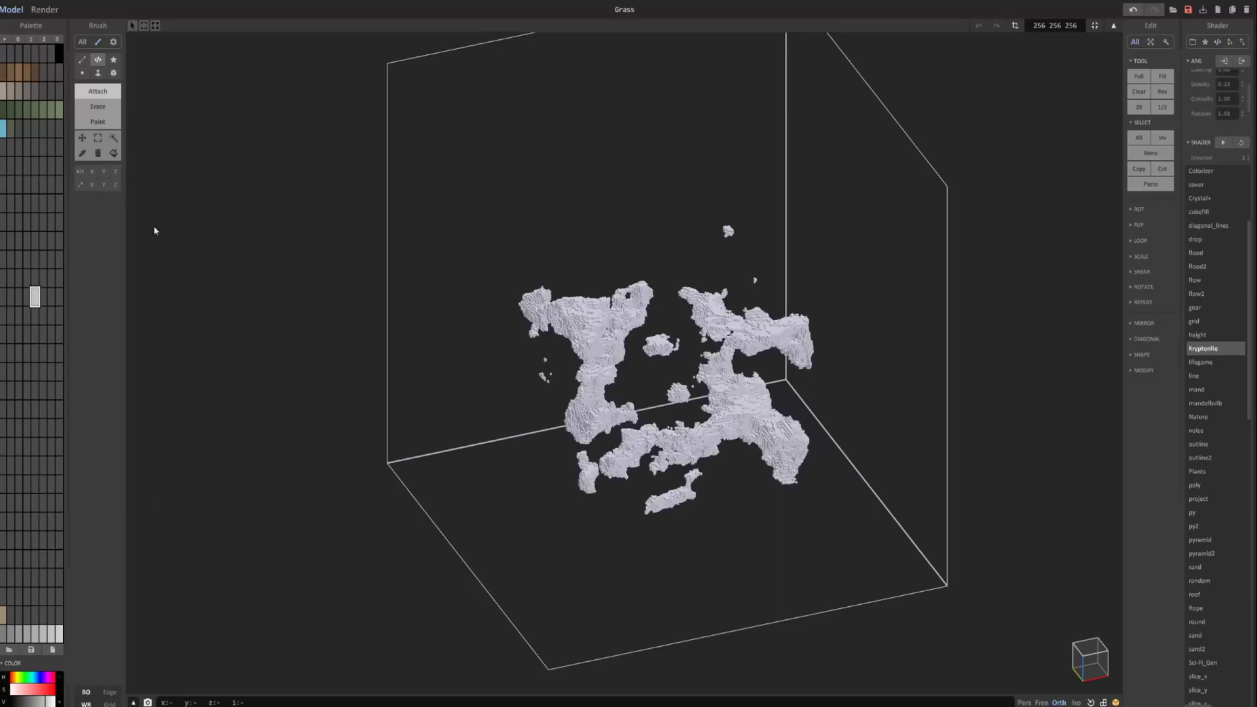
# Render the rock, give its colour the Cloud material and raise the cloud density until it looks like soft clouds.
pyautogui.click(43, 9)
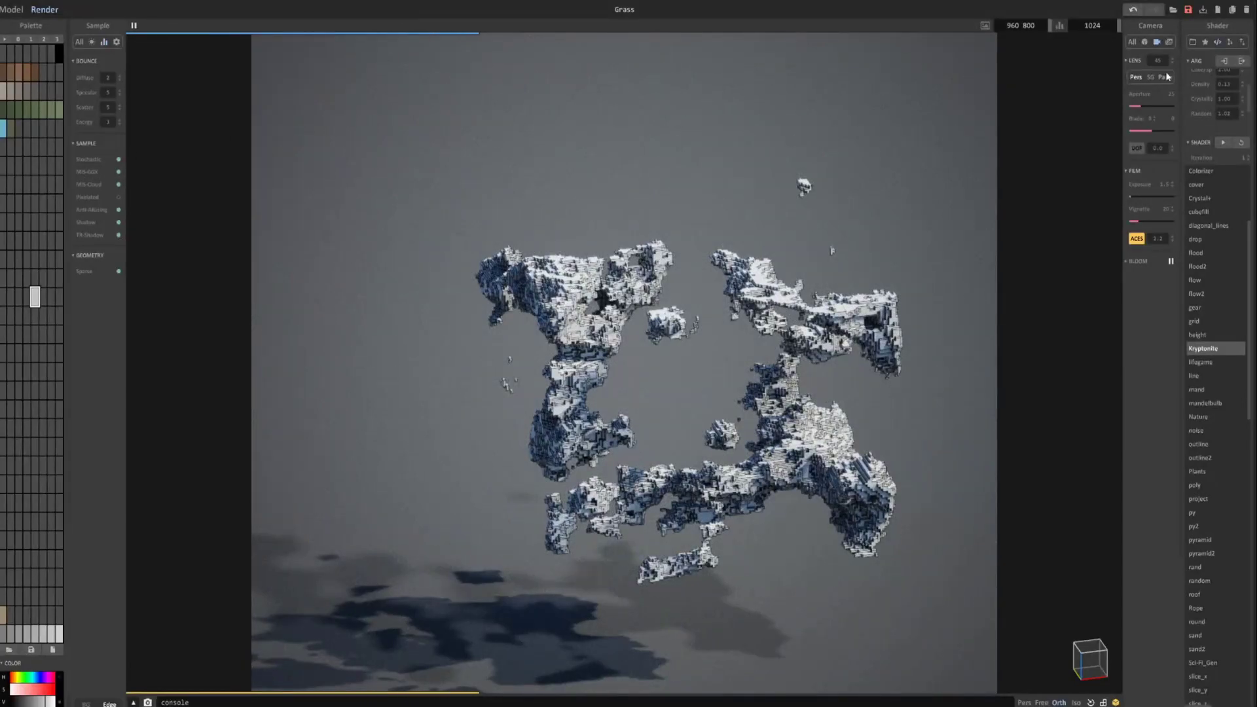
pyautogui.click(1169, 42)
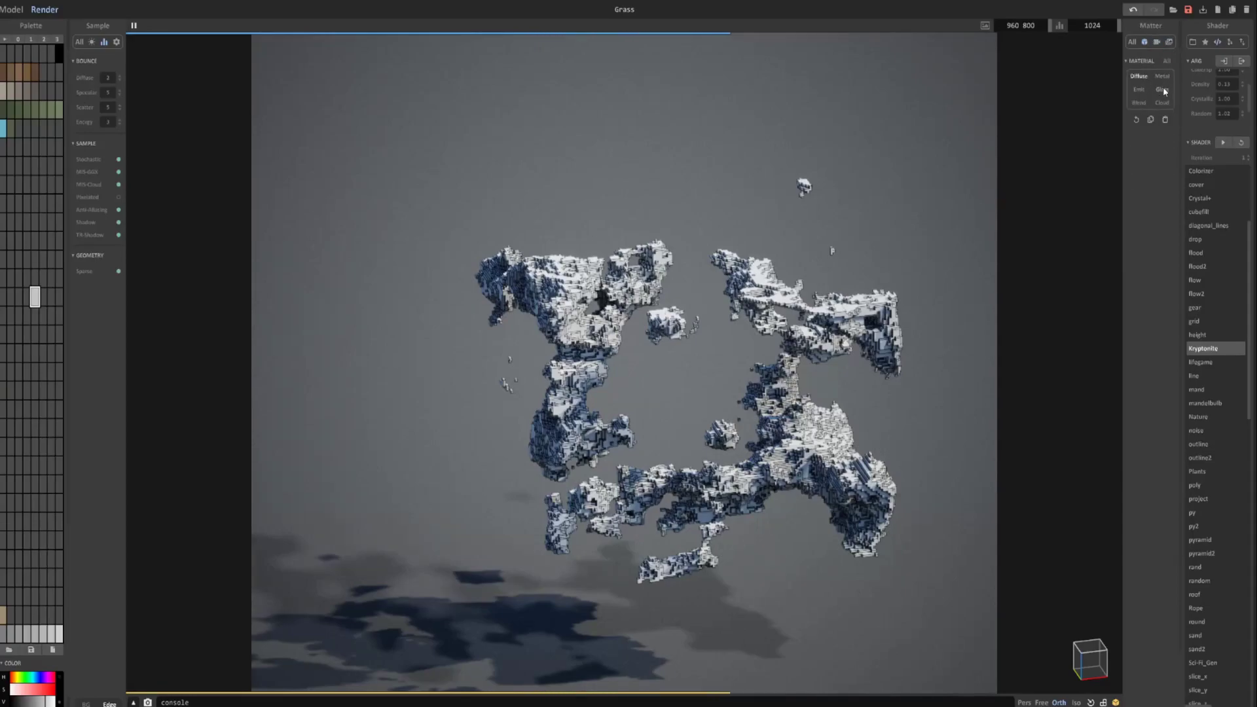
pyautogui.click(1162, 103)
pyautogui.click(1161, 140)
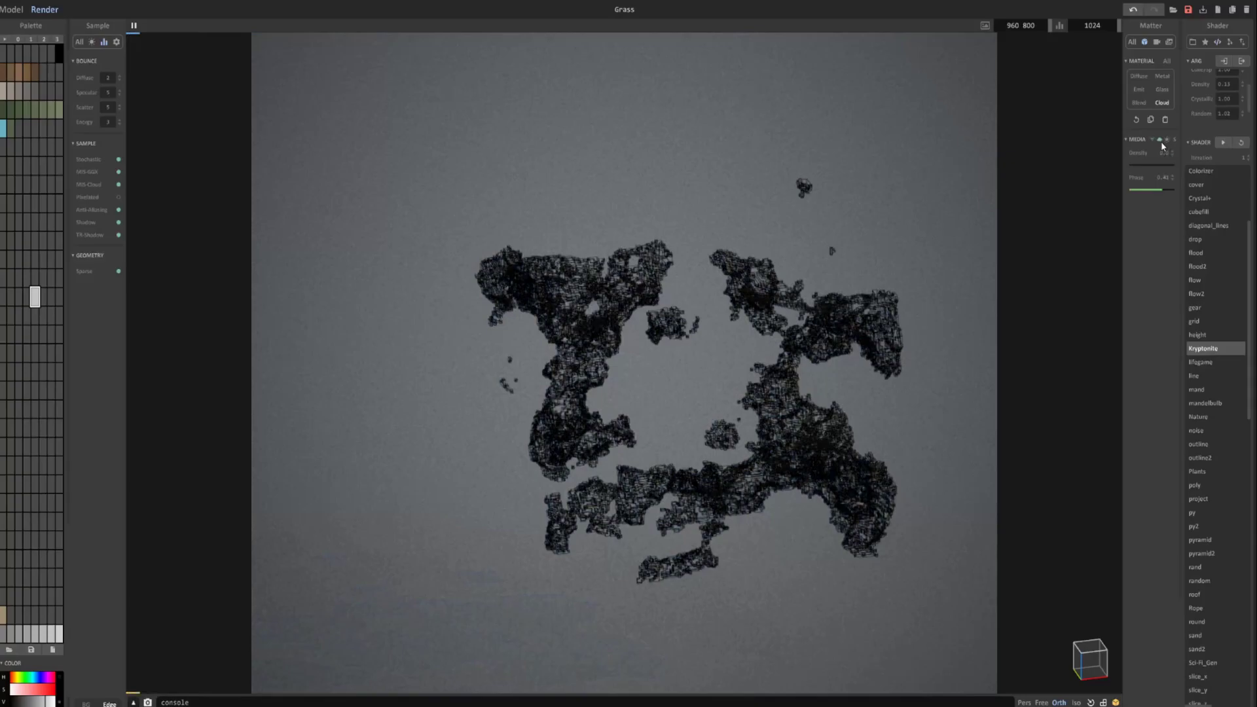
pyautogui.click(1148, 167)
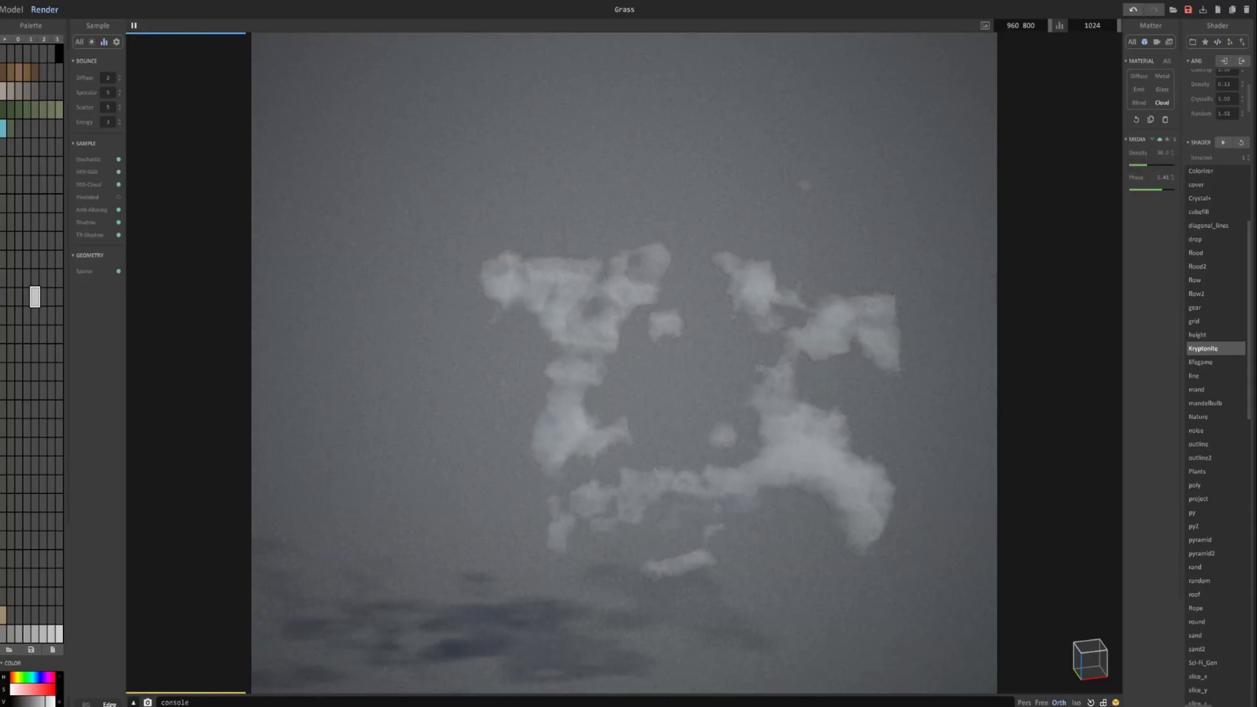
pyautogui.moveTo(536, 511); pyautogui.dragTo(592, 477, button='right')
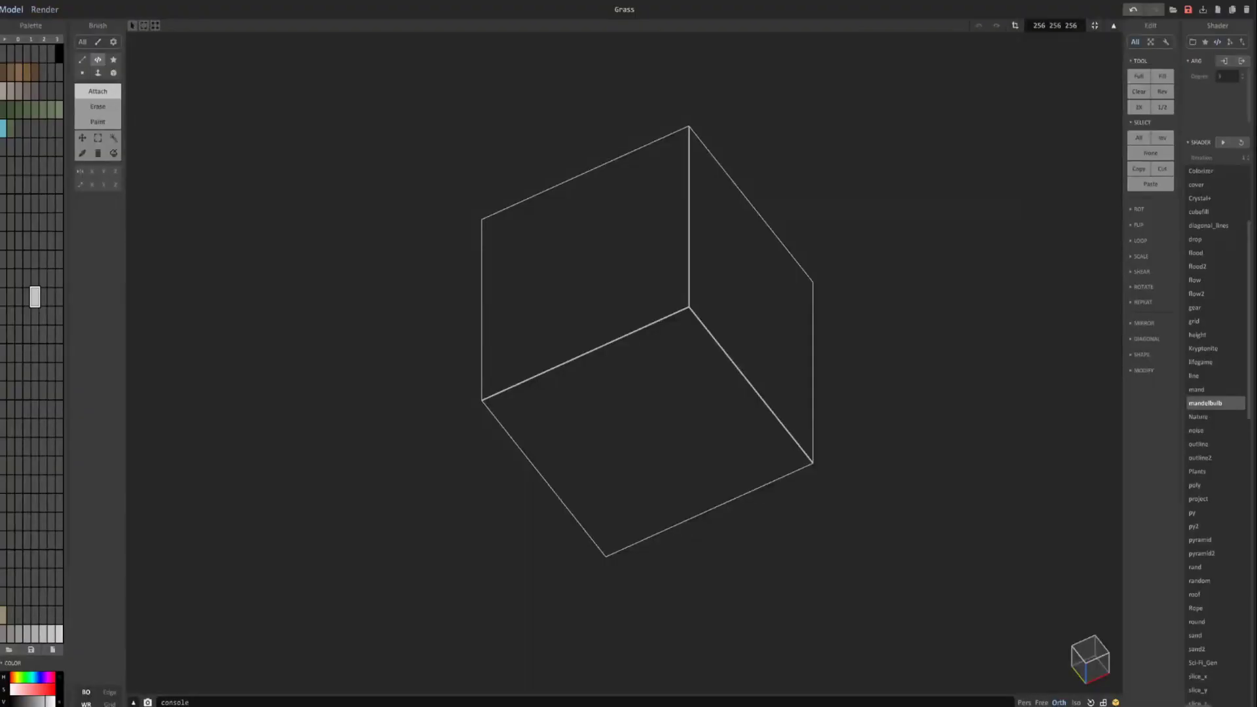
# Run the mandelbulb shader over the whole empty volume, inspect the fractal from several sides and remove it.
pyautogui.moveTo(762, 351); pyautogui.dragTo(781, 309, button='right')
pyautogui.scroll(2, 769, 340)
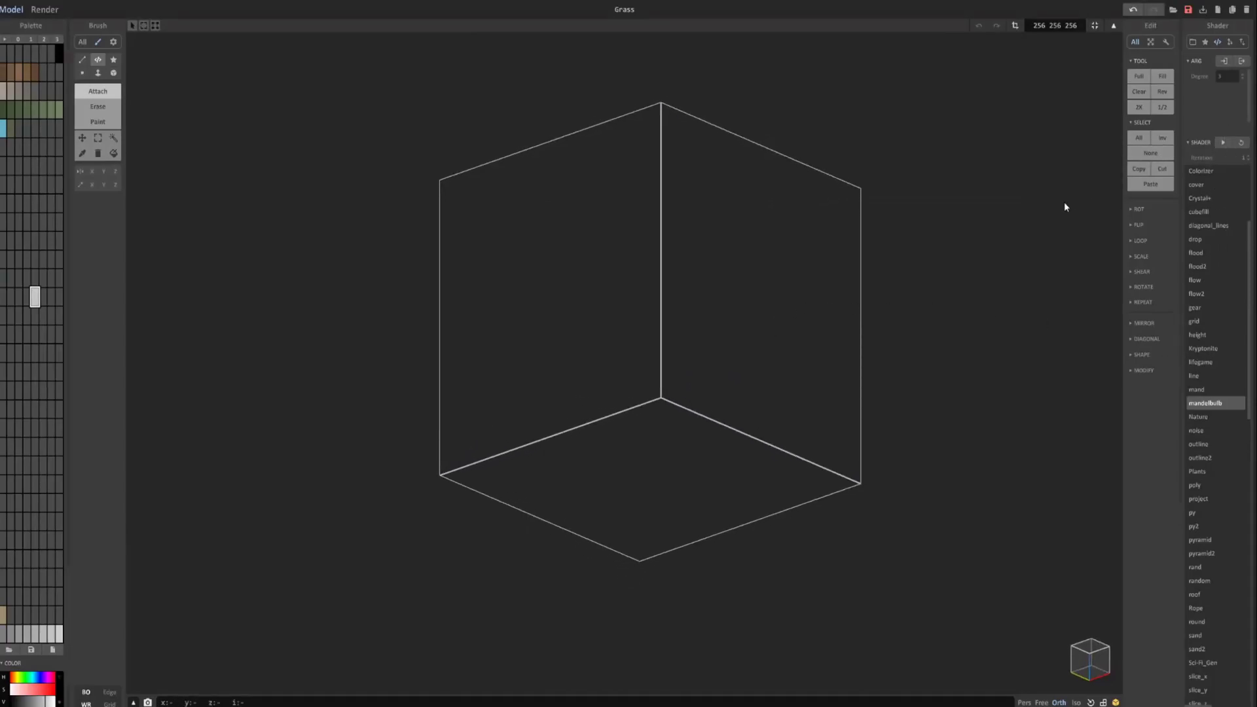
pyautogui.click(1229, 145)
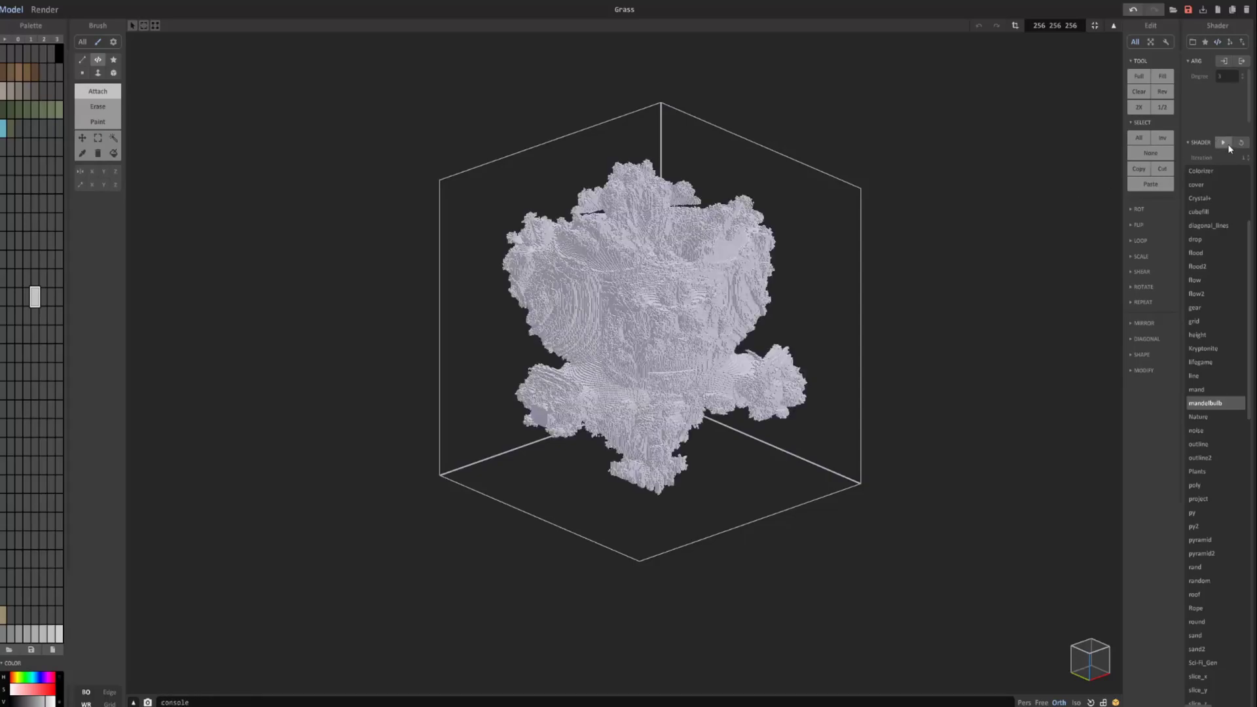
pyautogui.moveTo(659, 344); pyautogui.dragTo(521, 333, button='right')
pyautogui.scroll(1, 520, 332)
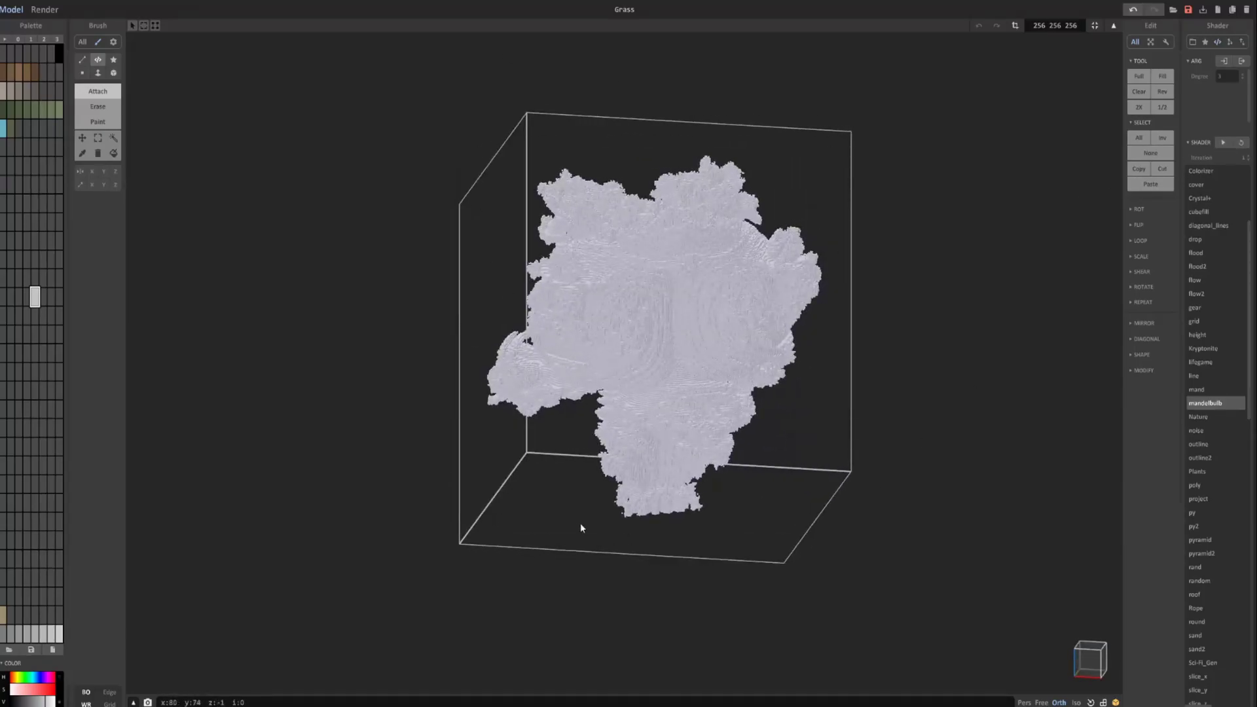
pyautogui.moveTo(581, 527); pyautogui.dragTo(607, 385, button='right')
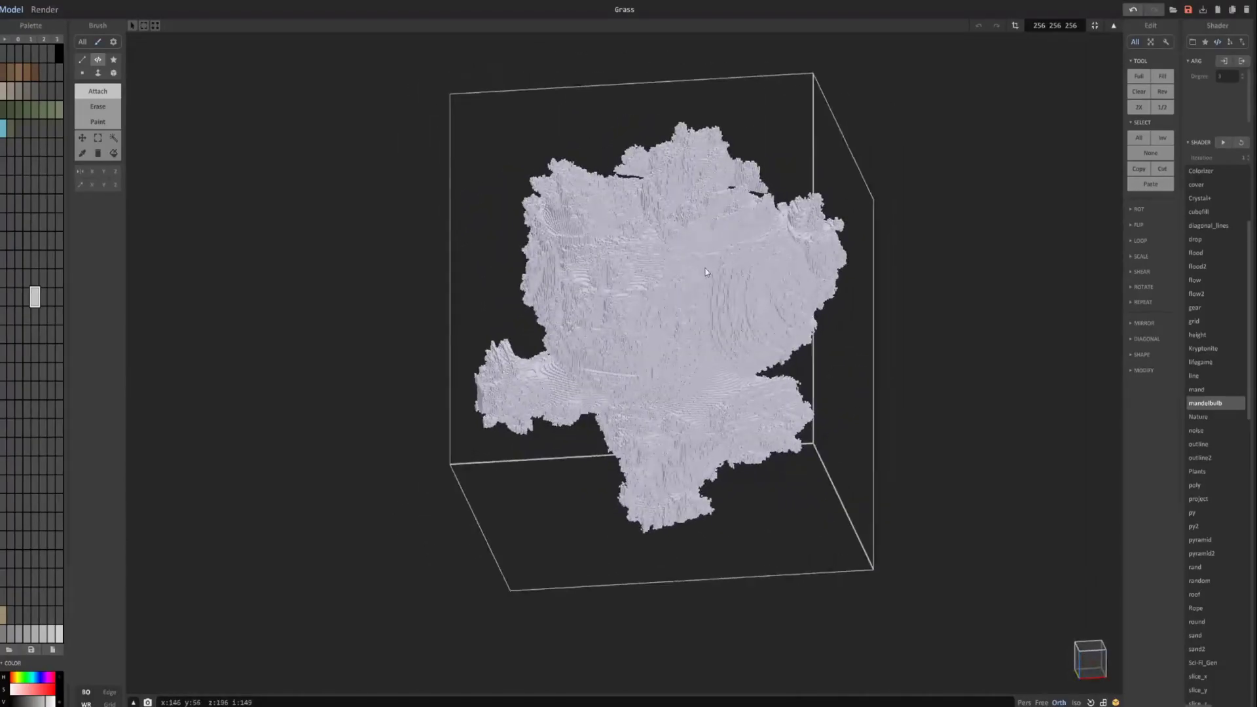
pyautogui.moveTo(706, 272); pyautogui.dragTo(654, 272, button='right')
pyautogui.moveTo(751, 252); pyautogui.dragTo(665, 233, button='right')
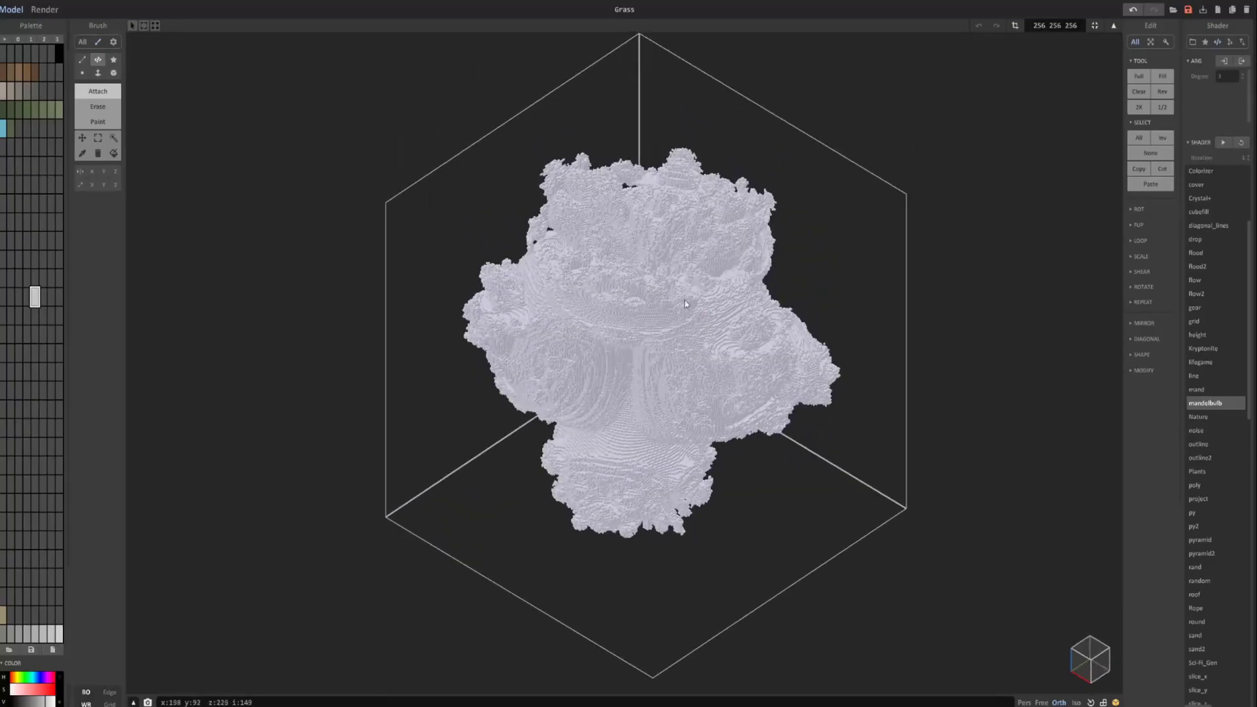
pyautogui.moveTo(686, 303); pyautogui.dragTo(767, 278, button='right')
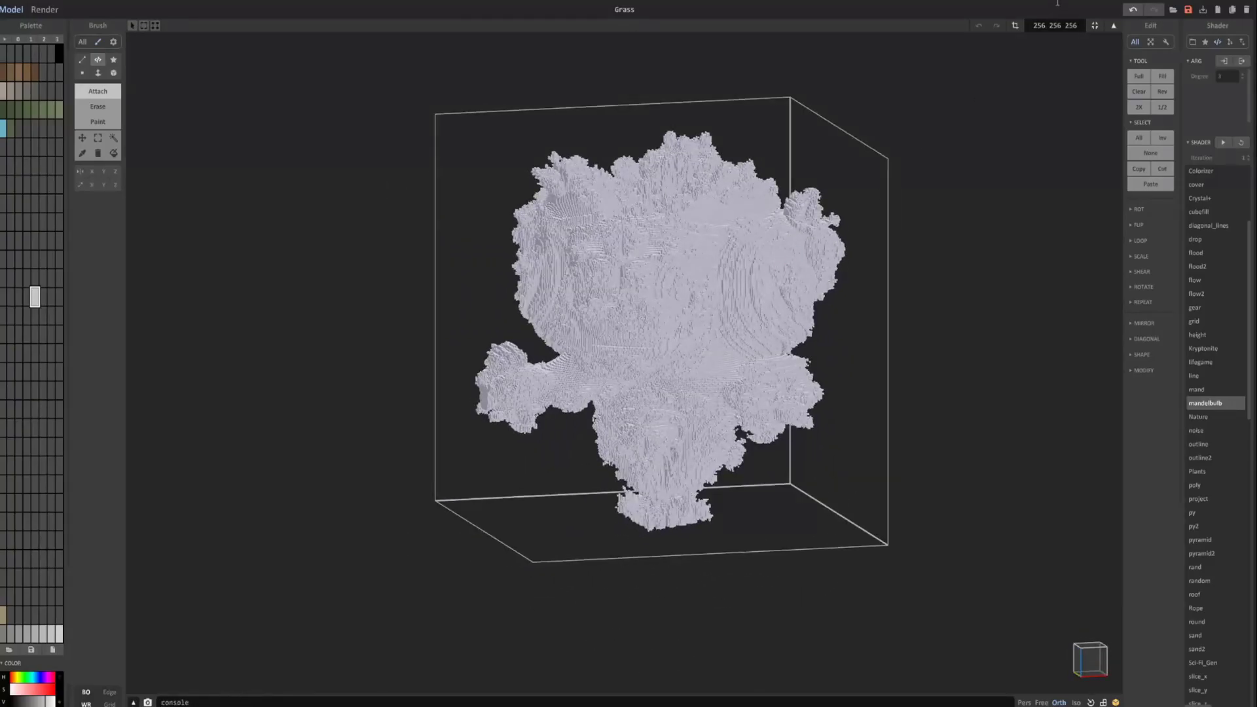
pyautogui.moveTo(661, 269); pyautogui.dragTo(629, 288, button='right')
pyautogui.press('Delete')
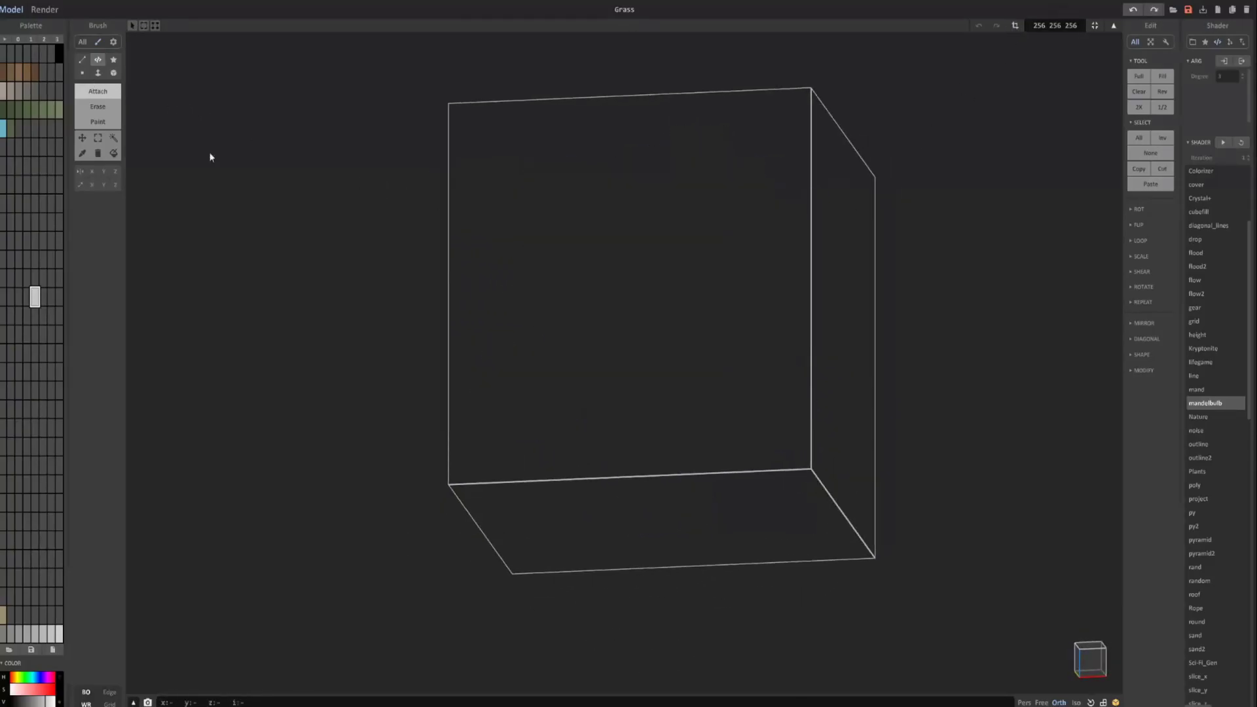
# Draw a smaller mandelbulb block on the floor of the volume, look around it and undo it.
pyautogui.moveTo(515, 368); pyautogui.dragTo(754, 572)
pyautogui.scroll(4, 690, 468)
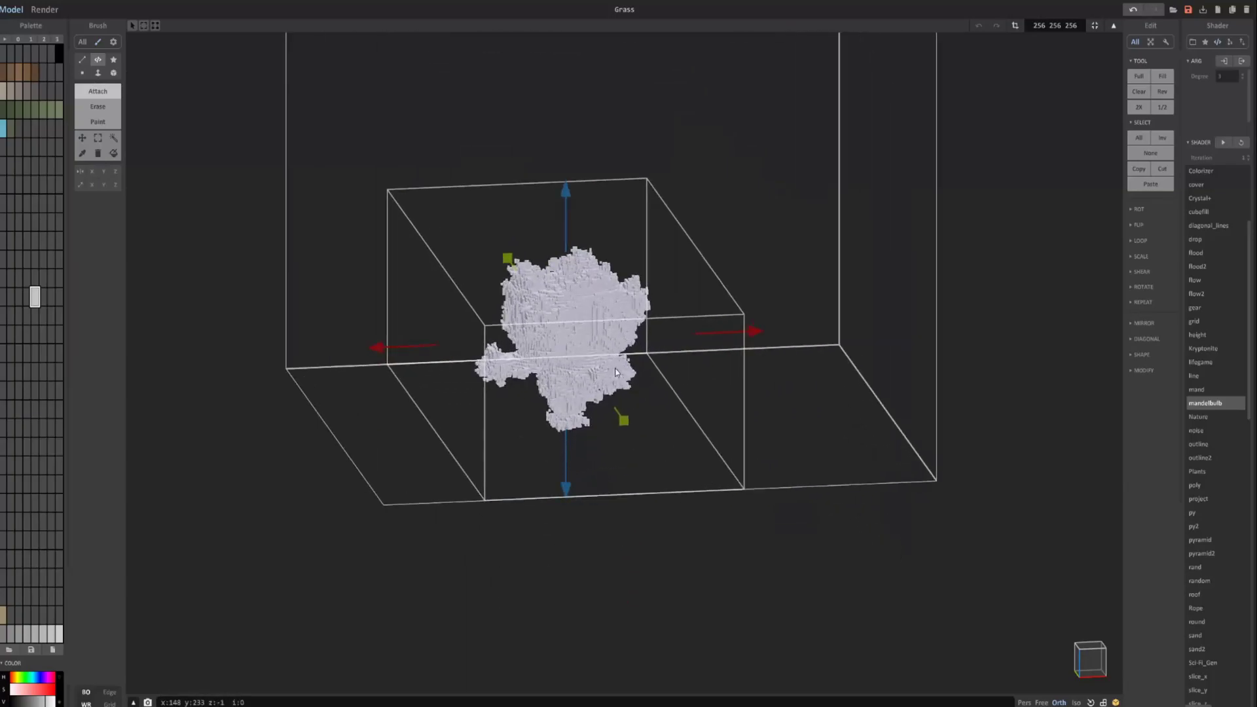
pyautogui.moveTo(642, 386); pyautogui.dragTo(575, 355, button='right')
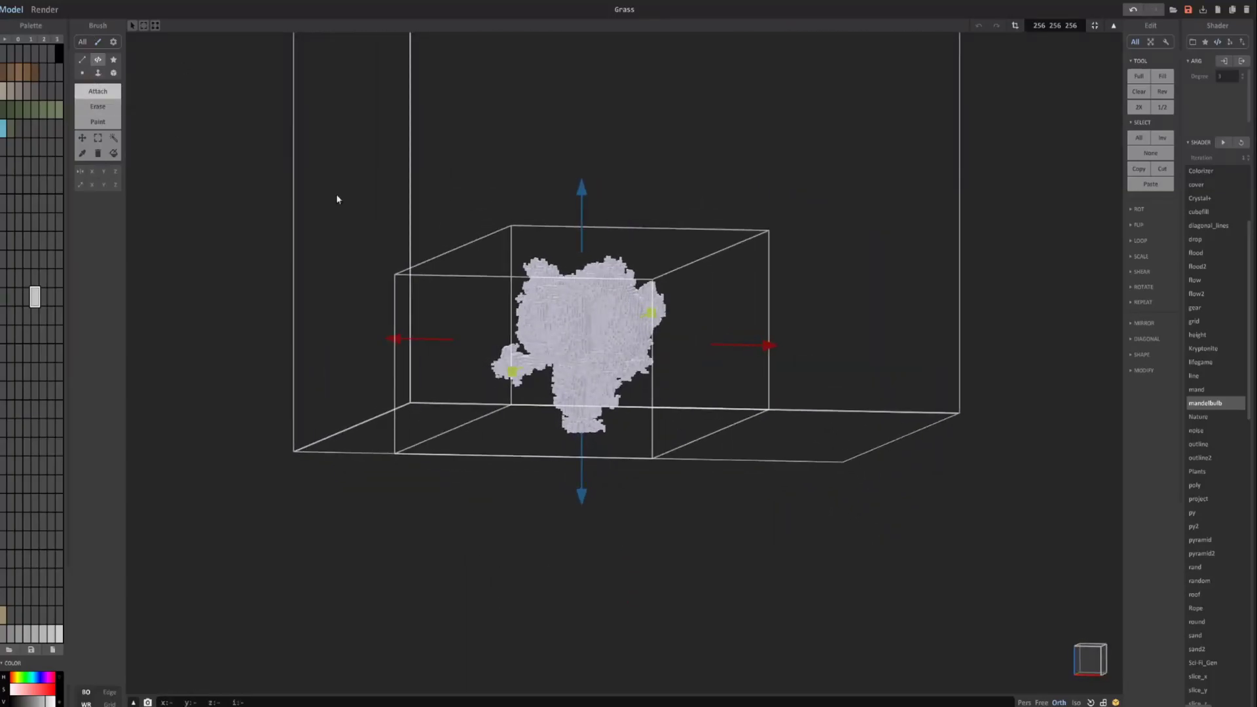
pyautogui.moveTo(336, 199); pyautogui.dragTo(696, 383, button='right')
pyautogui.moveTo(615, 383); pyautogui.dragTo(707, 338, button='right')
pyautogui.hotkey('ctrl', 'z')
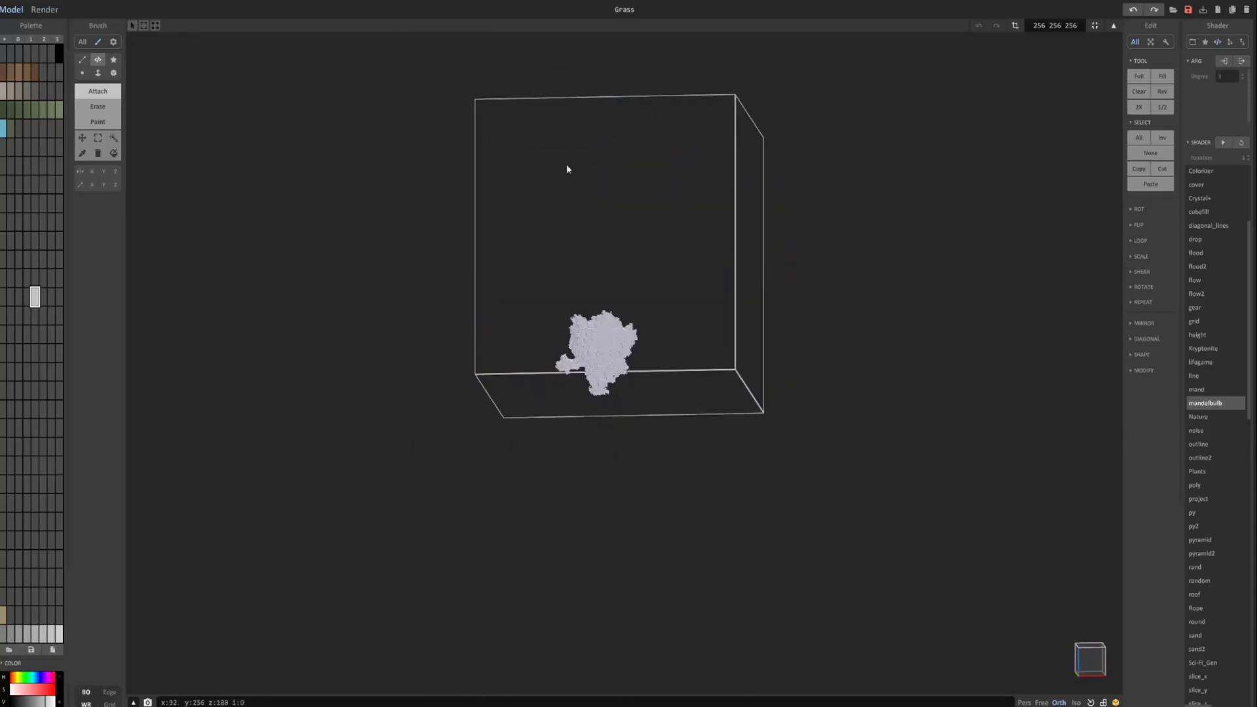
pyautogui.hotkey('ctrl', 'z')
# Draw a large mandelbulb block nearly filling the volume and duplicate the object sideways along the red axis.
pyautogui.moveTo(538, 141); pyautogui.dragTo(779, 451)
pyautogui.moveTo(721, 293); pyautogui.dragTo(713, 306, button='right')
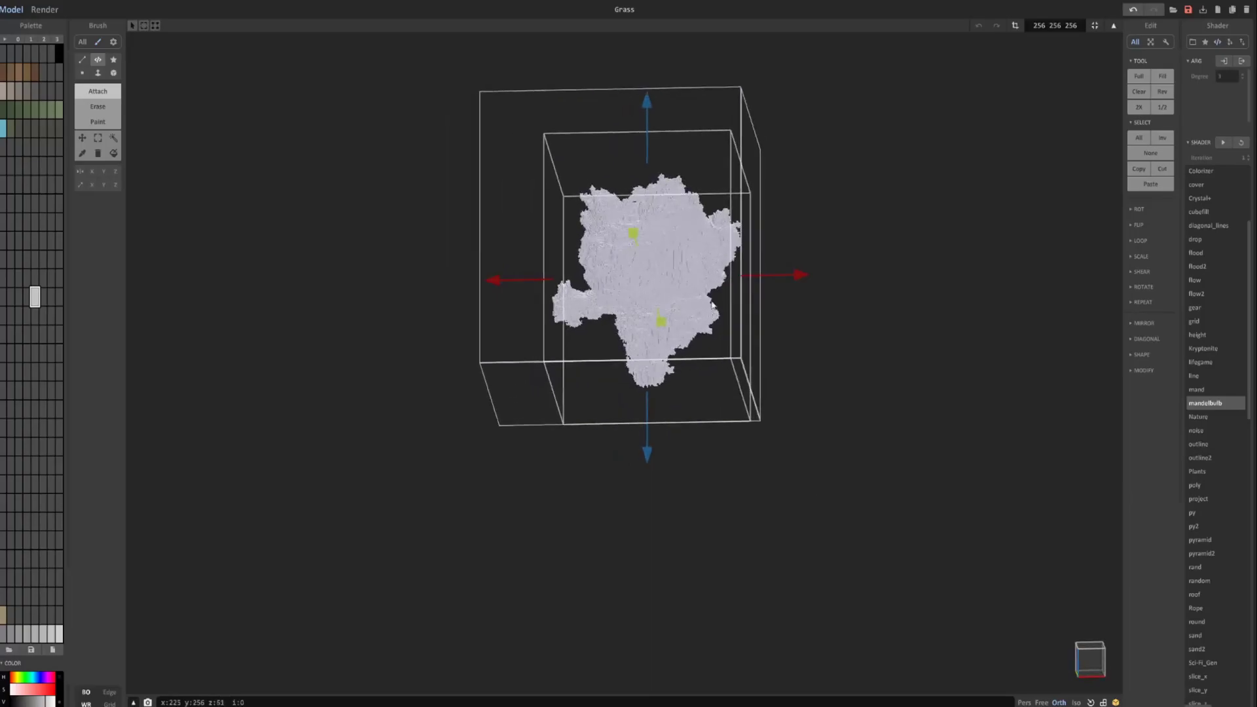
pyautogui.press('Tab')
pyautogui.keyDown('ctrl'); pyautogui.moveTo(721, 261); pyautogui.dragTo(670, 263); pyautogui.keyUp('ctrl')
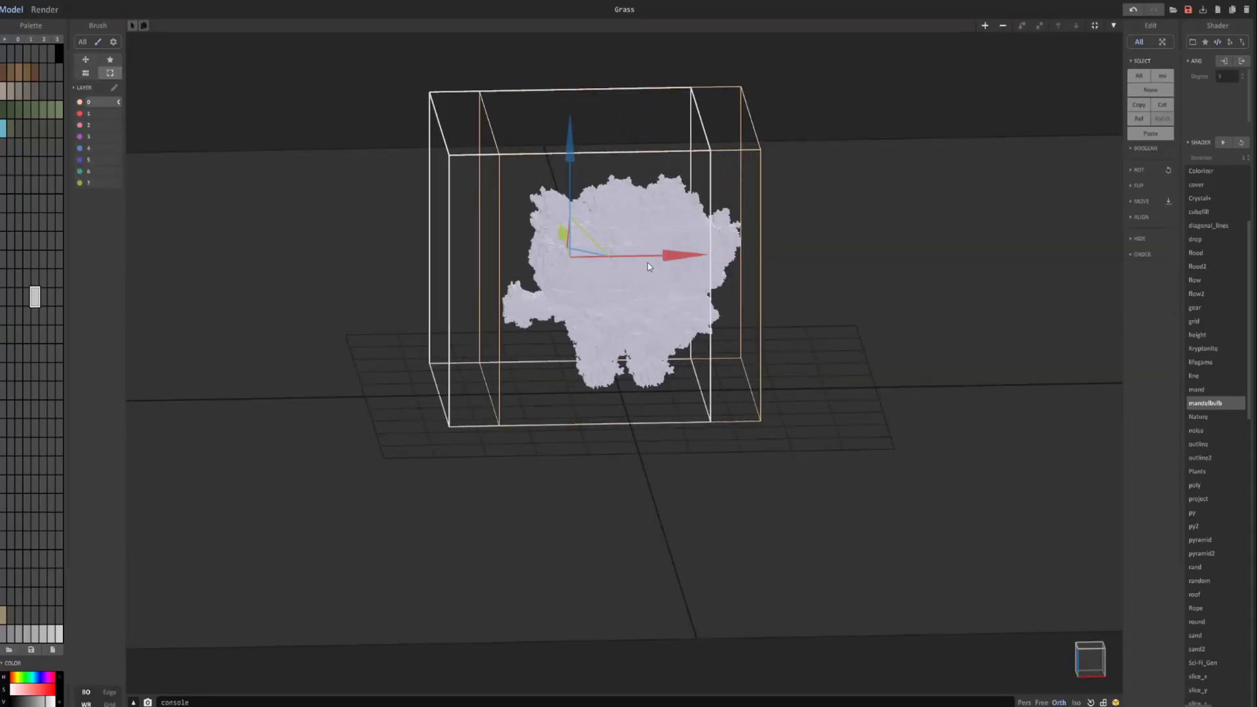
# Duplicate the mandelbulb object upward along the blue axis to start a stack.
pyautogui.moveTo(648, 266); pyautogui.dragTo(805, 270, button='right')
pyautogui.keyDown('ctrl'); pyautogui.moveTo(514, 243); pyautogui.dragTo(509, 241); pyautogui.keyUp('ctrl')
pyautogui.keyDown('ctrl'); pyautogui.moveTo(603, 159); pyautogui.dragTo(606, 62); pyautogui.keyUp('ctrl')
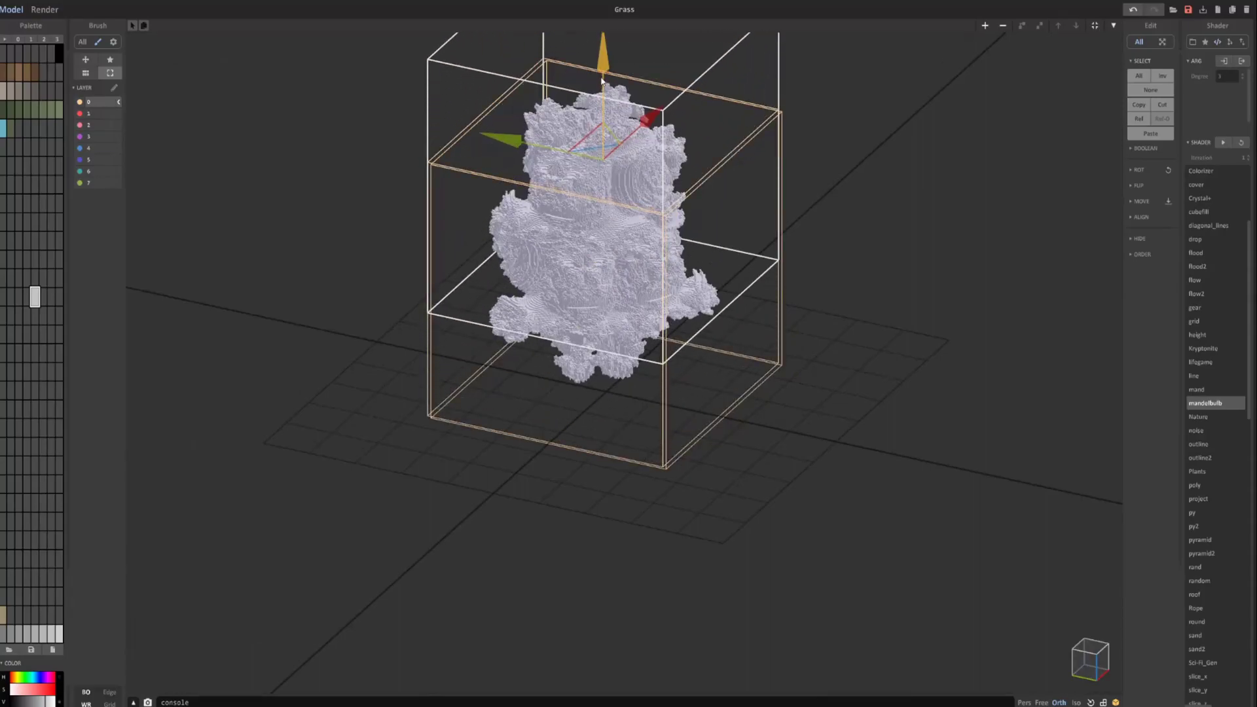
# Offset the upper mandelbulb object along the green axis and raise it to build a taller, irregular stack.
pyautogui.moveTo(493, 200); pyautogui.dragTo(528, 244, button='right')
pyautogui.moveTo(517, 210); pyautogui.dragTo(461, 210)
pyautogui.moveTo(546, 152); pyautogui.dragTo(547, 123)
pyautogui.moveTo(546, 122); pyautogui.dragTo(496, 73, button='right')
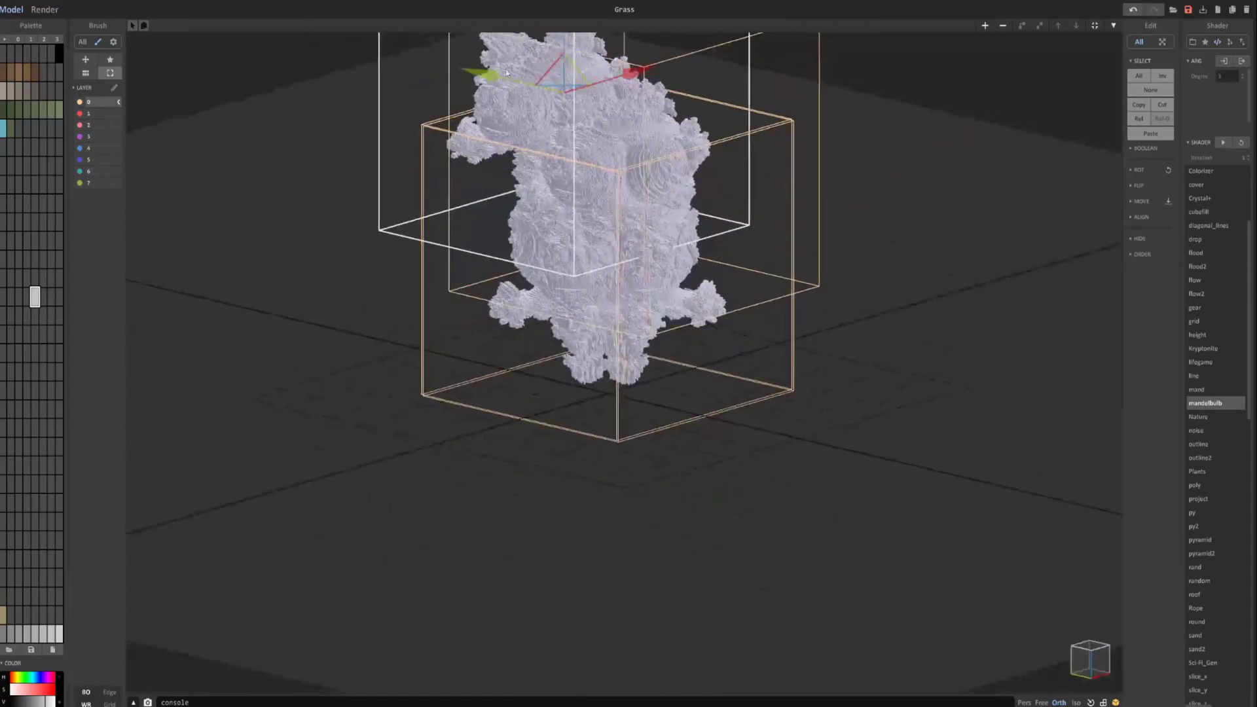
# Examine the stacked mandelbulb objects in the render as one tall cloud.
pyautogui.moveTo(563, 197); pyautogui.dragTo(572, 333, button='middle')
pyautogui.moveTo(572, 329); pyautogui.dragTo(470, 274, button='right')
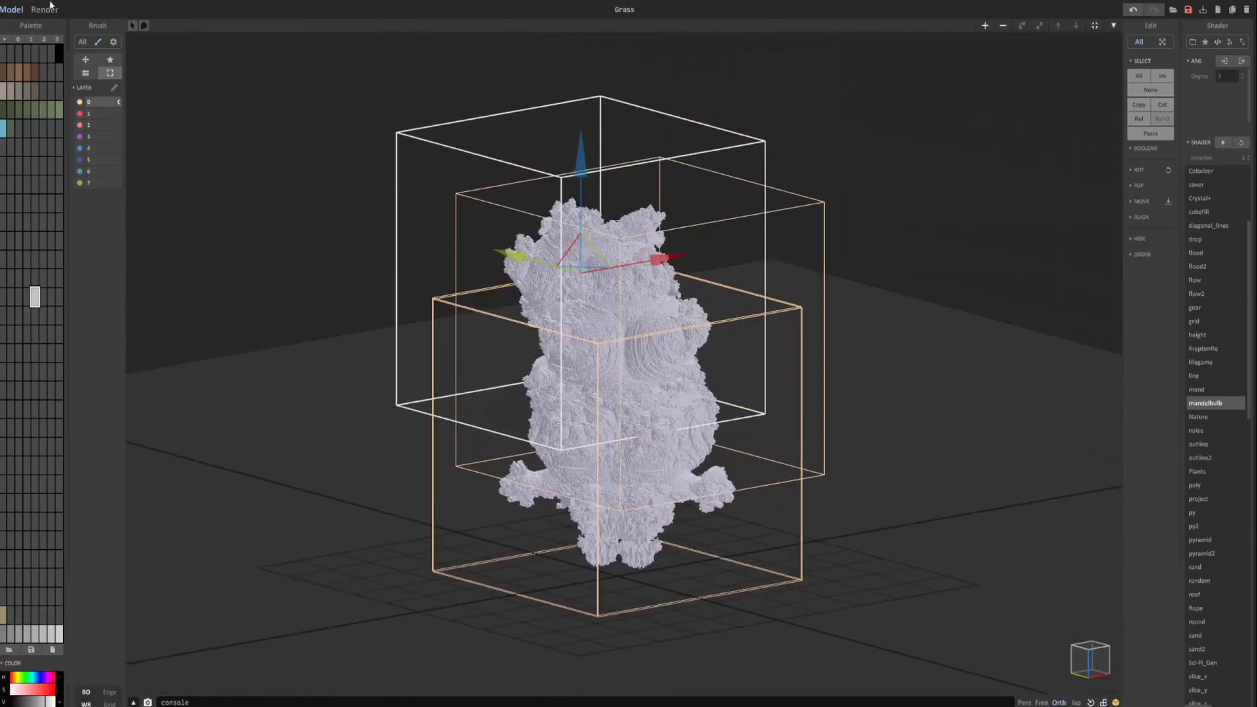
pyautogui.press('Tab')
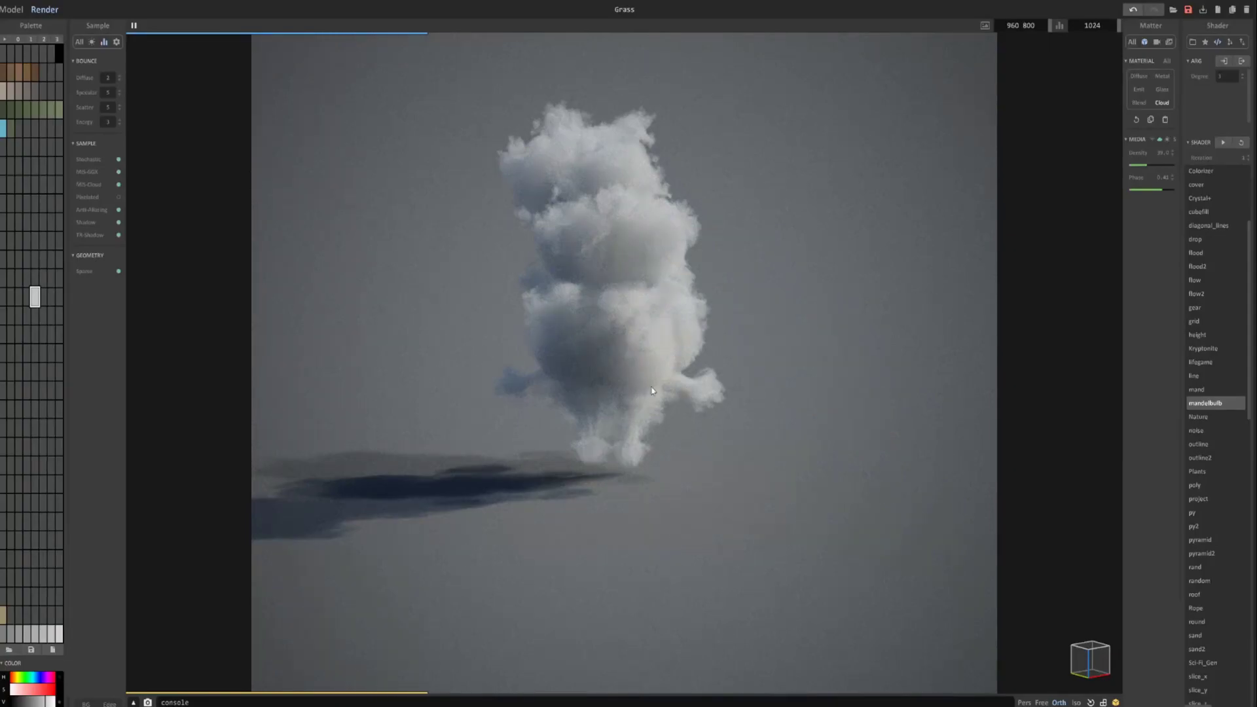
pyautogui.moveTo(626, 443); pyautogui.dragTo(575, 382, button='right')
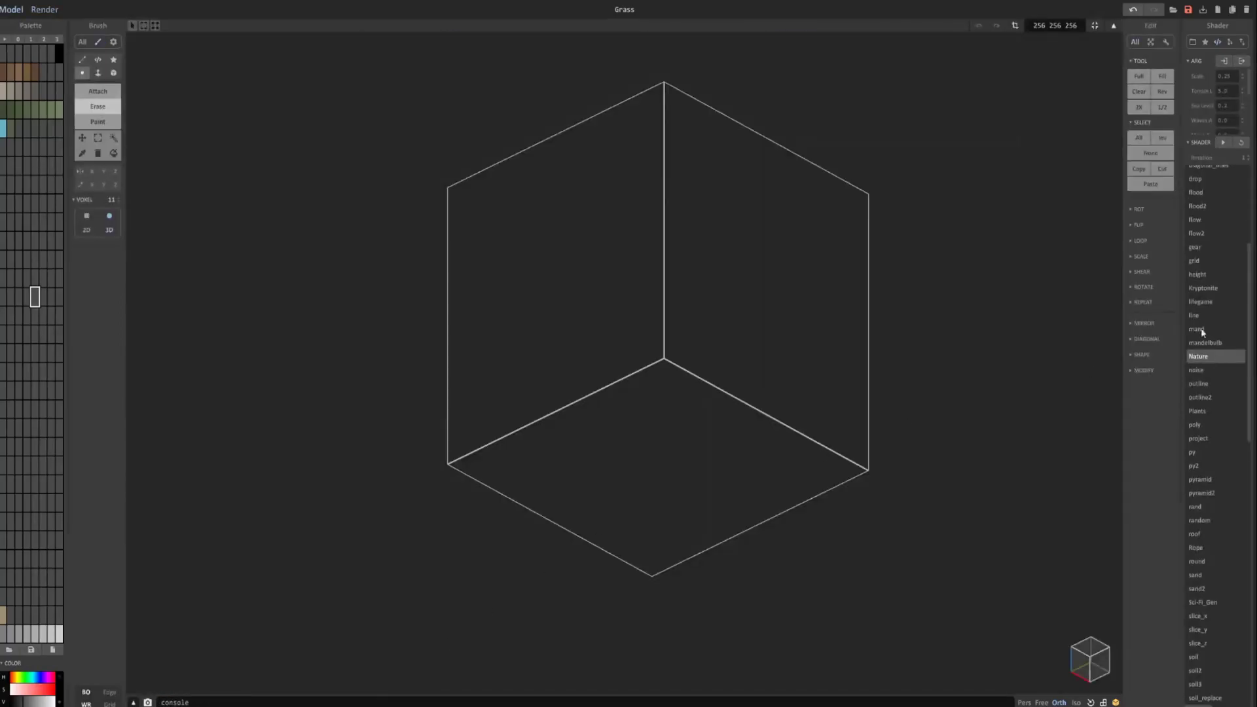
# Draw a Nature terrain block over the empty volume's floor with the shader brush in Attach mode, extending it to the edge.
pyautogui.click(98, 60)
pyautogui.click(99, 92)
pyautogui.moveTo(658, 364)
pyautogui.mouseDown()
pyautogui.moveTo(627, 585)
pyautogui.moveTo(658, 654)
pyautogui.mouseUp()
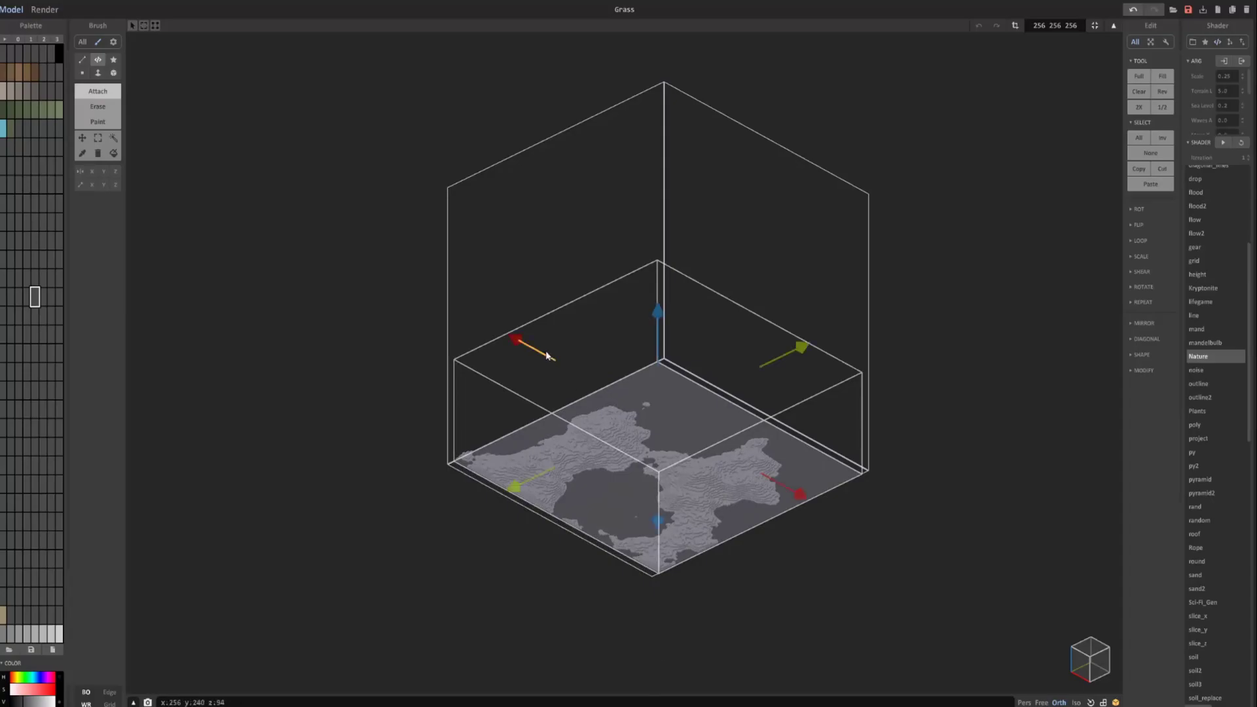
pyautogui.moveTo(674, 452); pyautogui.dragTo(611, 476, button='right')
pyautogui.scroll(3, 611, 476)
pyautogui.moveTo(920, 388); pyautogui.dragTo(938, 384)
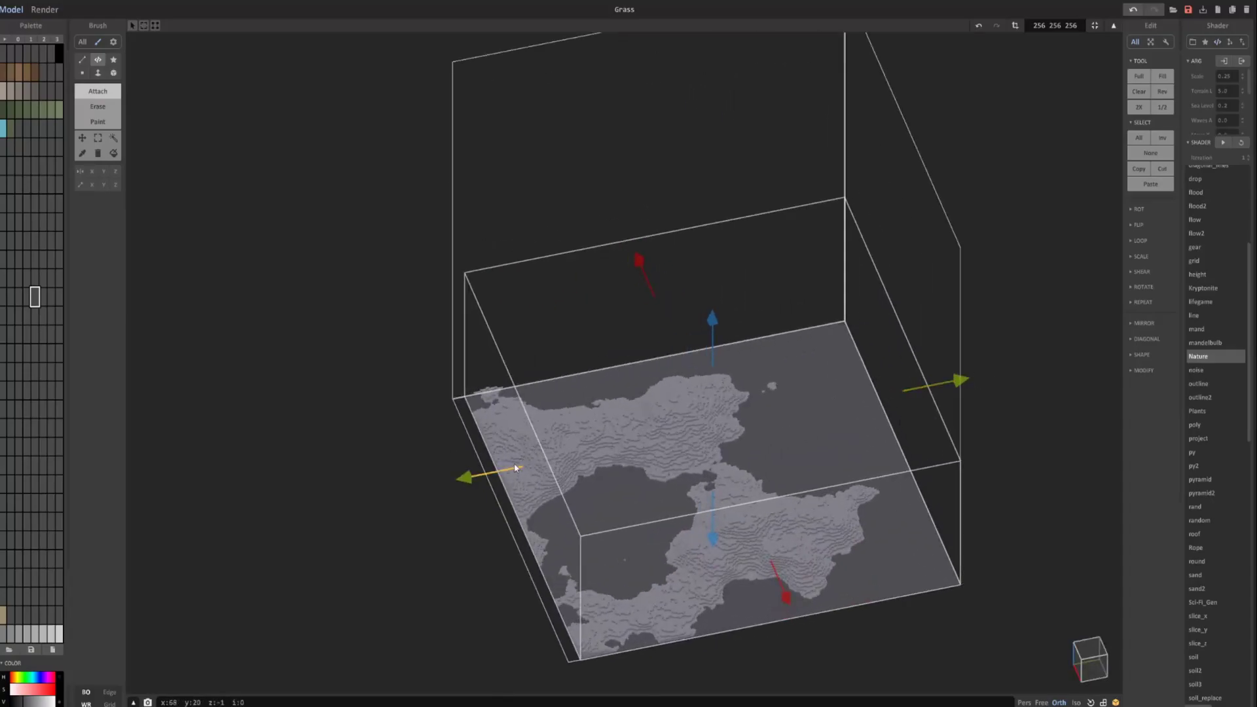
pyautogui.moveTo(516, 467); pyautogui.dragTo(561, 478, button='right')
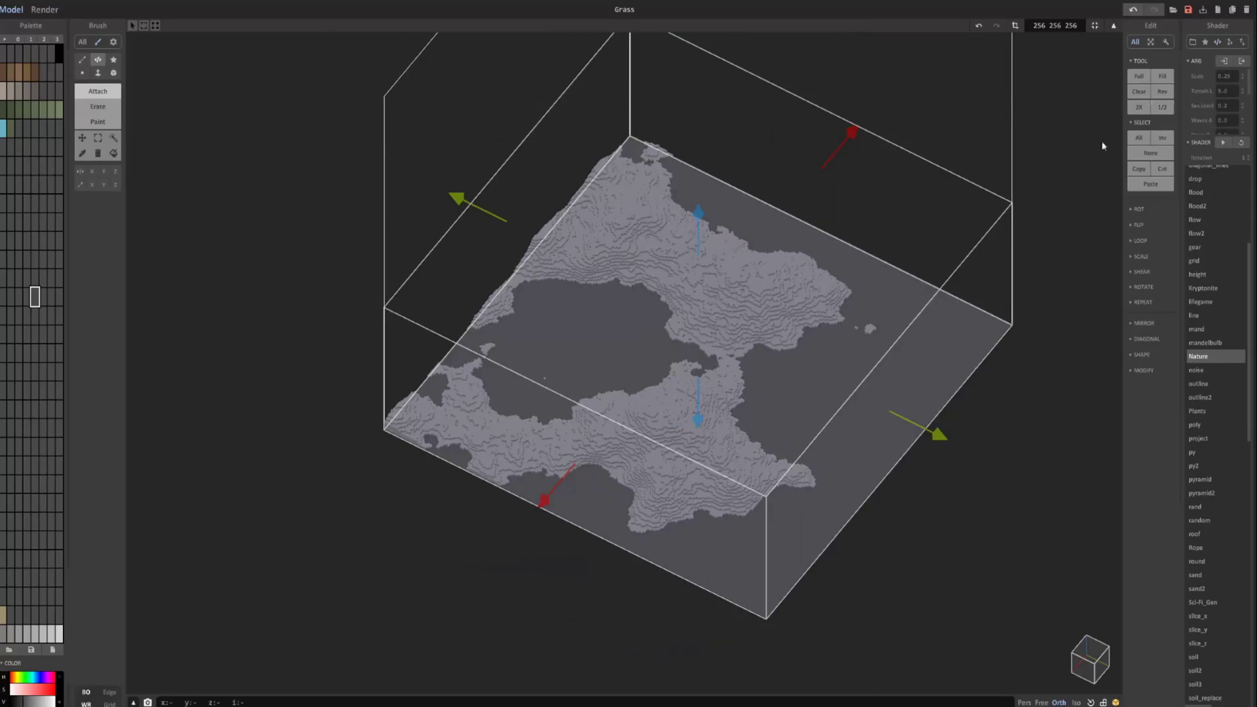
# Raise the top of the Nature block and change the shader's random value for a different landmass layout.
pyautogui.moveTo(917, 275); pyautogui.dragTo(859, 193, button='right')
pyautogui.moveTo(742, 293); pyautogui.dragTo(742, 40)
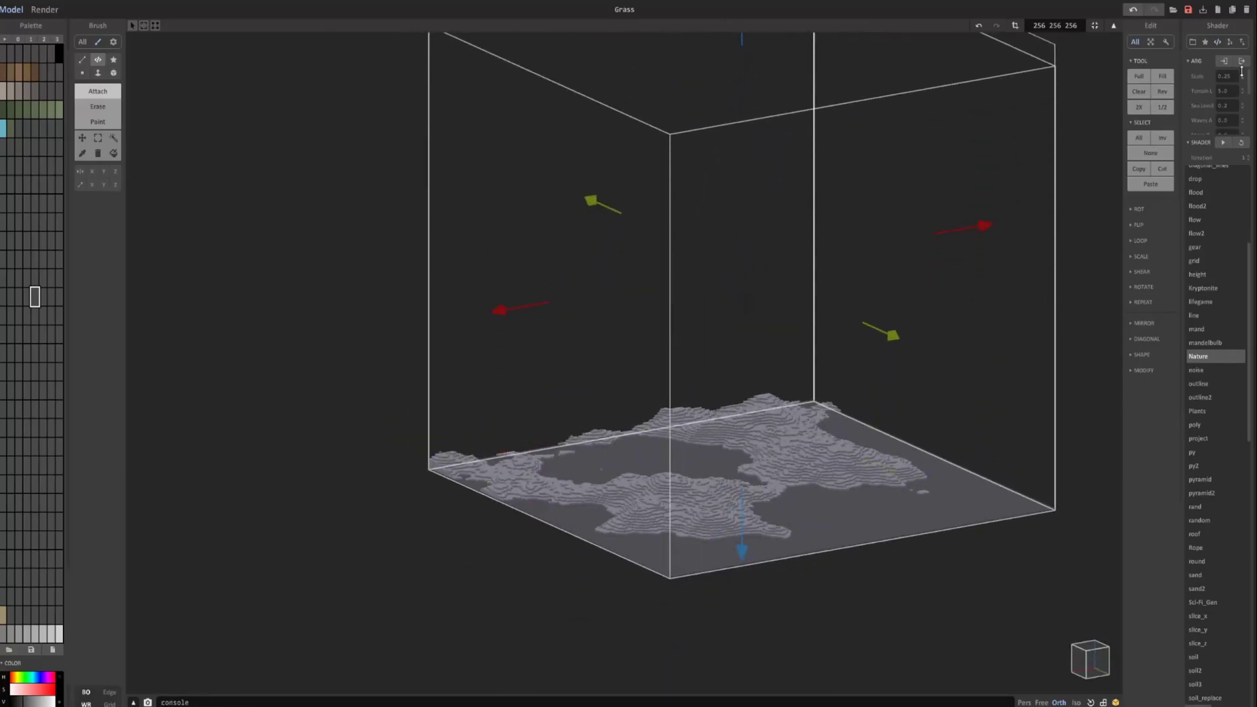
pyautogui.scroll(-3, 1244, 99)
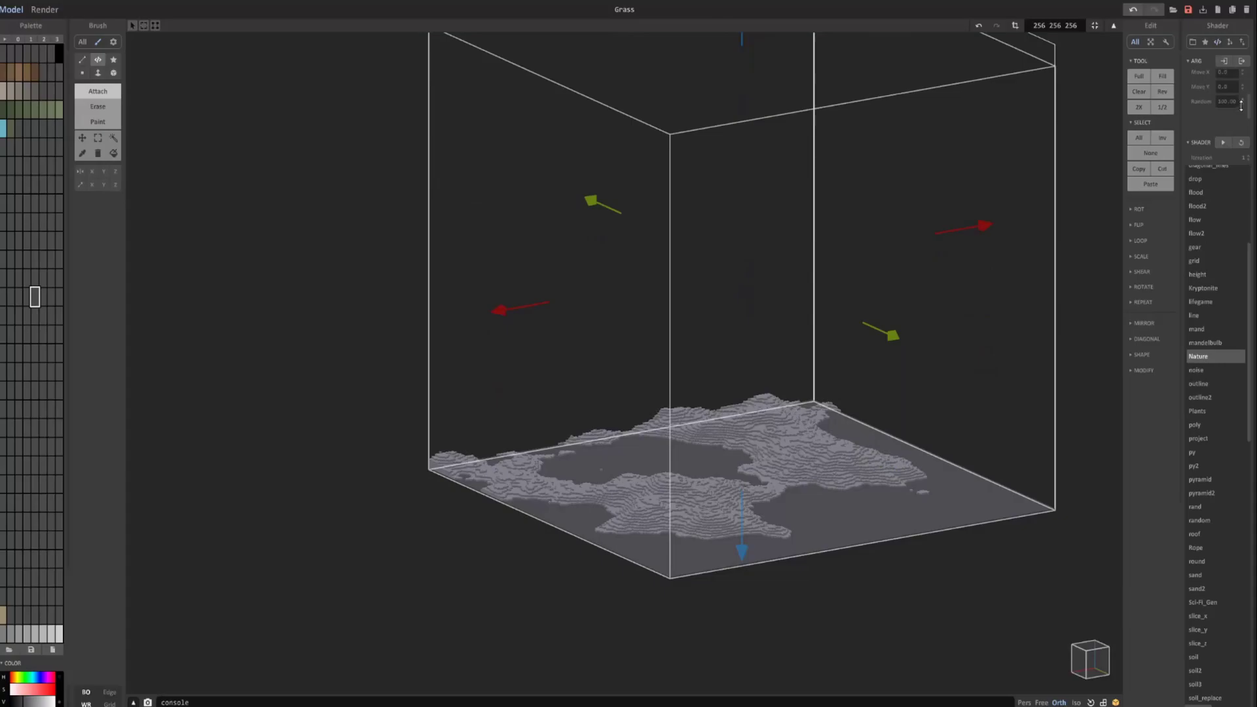
pyautogui.moveTo(1243, 103); pyautogui.dragTo(1247, 129)
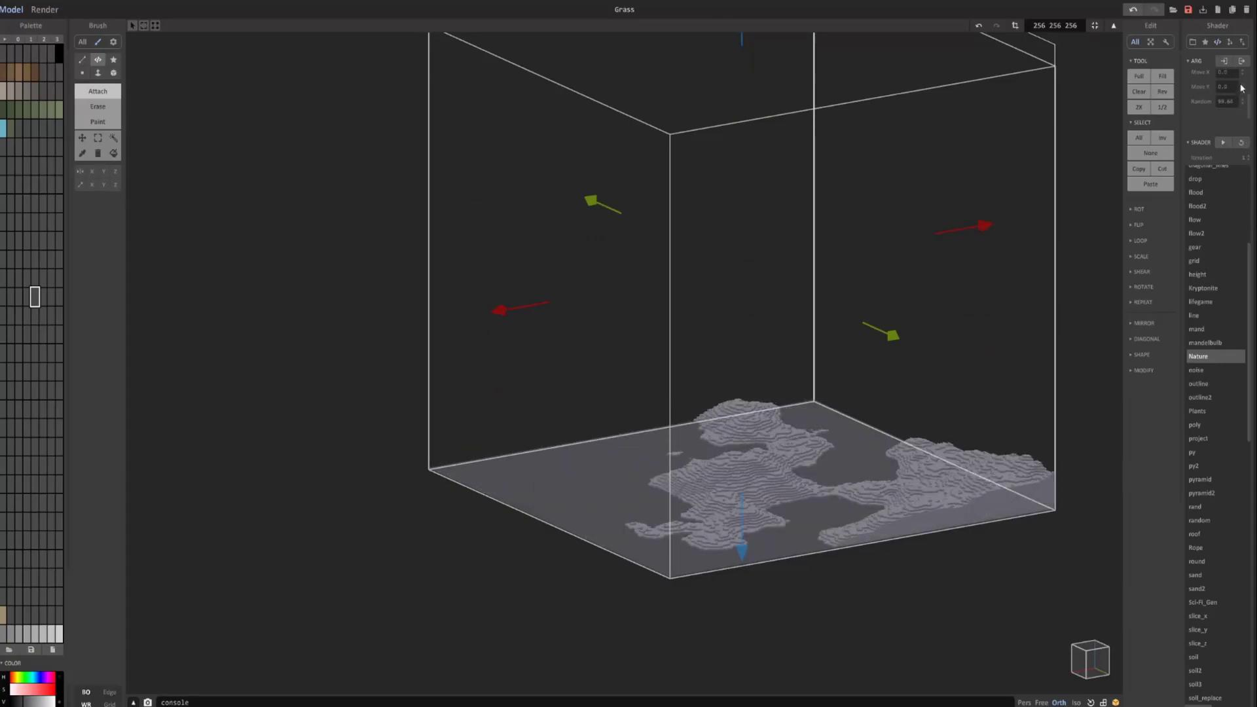
# Lower the Nature shader's sea level to remove the flat water area, and shift the terrain with its move parameters.
pyautogui.scroll(2, 1243, 88)
pyautogui.moveTo(1245, 73)
pyautogui.mouseDown()
pyautogui.moveTo(1238, 100)
pyautogui.moveTo(1254, 65)
pyautogui.moveTo(1240, 88)
pyautogui.moveTo(1250, 79)
pyautogui.moveTo(1256, 91)
pyautogui.mouseUp()
pyautogui.scroll(2, 1243, 88)
pyautogui.scroll(-4, 1241, 86)
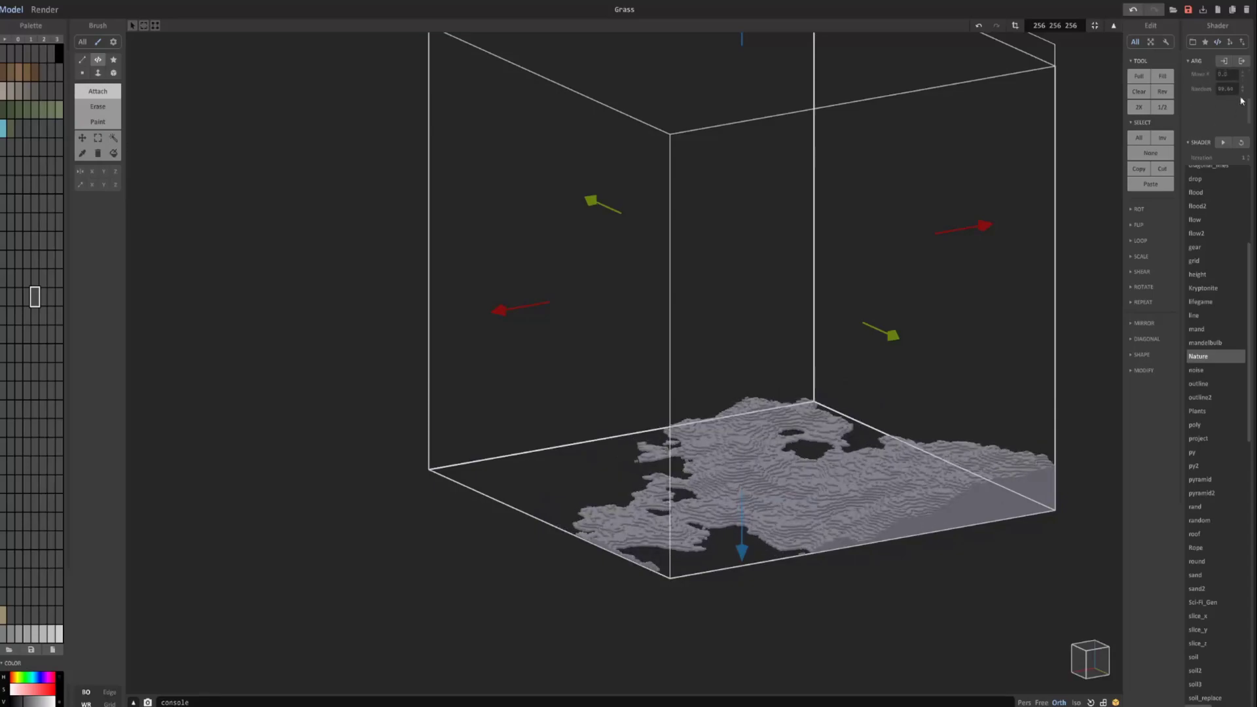
pyautogui.click(1244, 96)
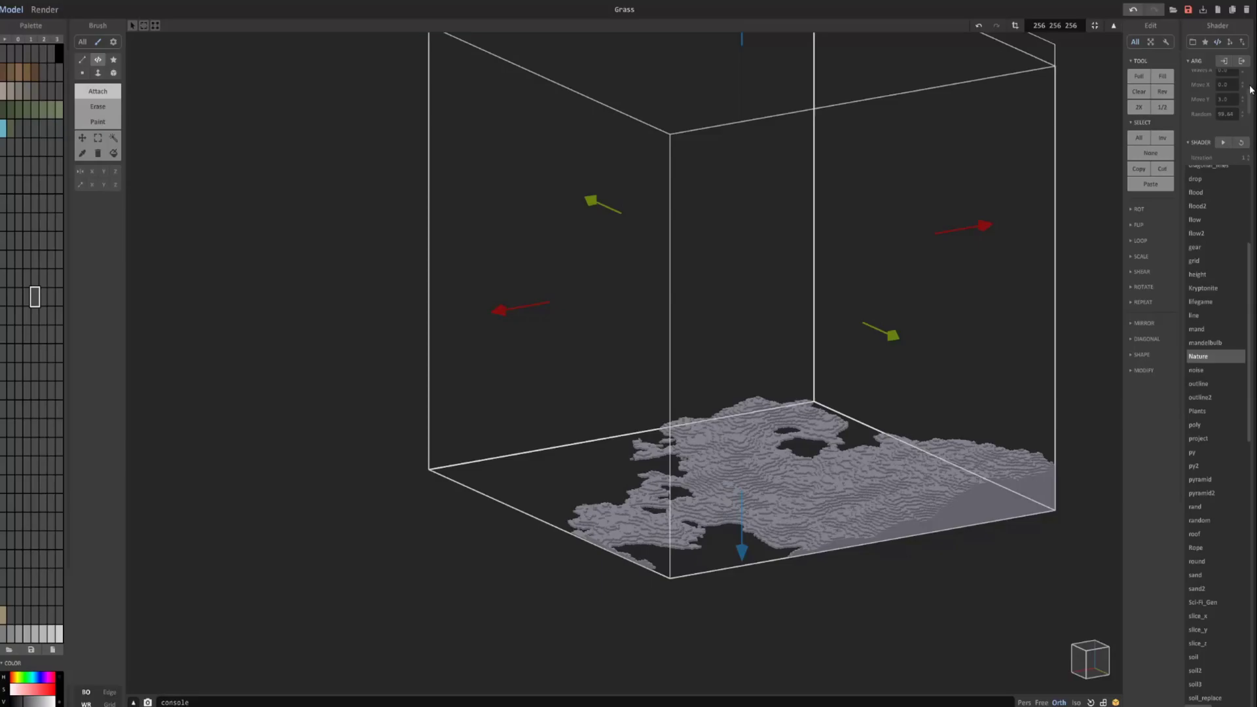
pyautogui.moveTo(1242, 86); pyautogui.dragTo(1242, 67)
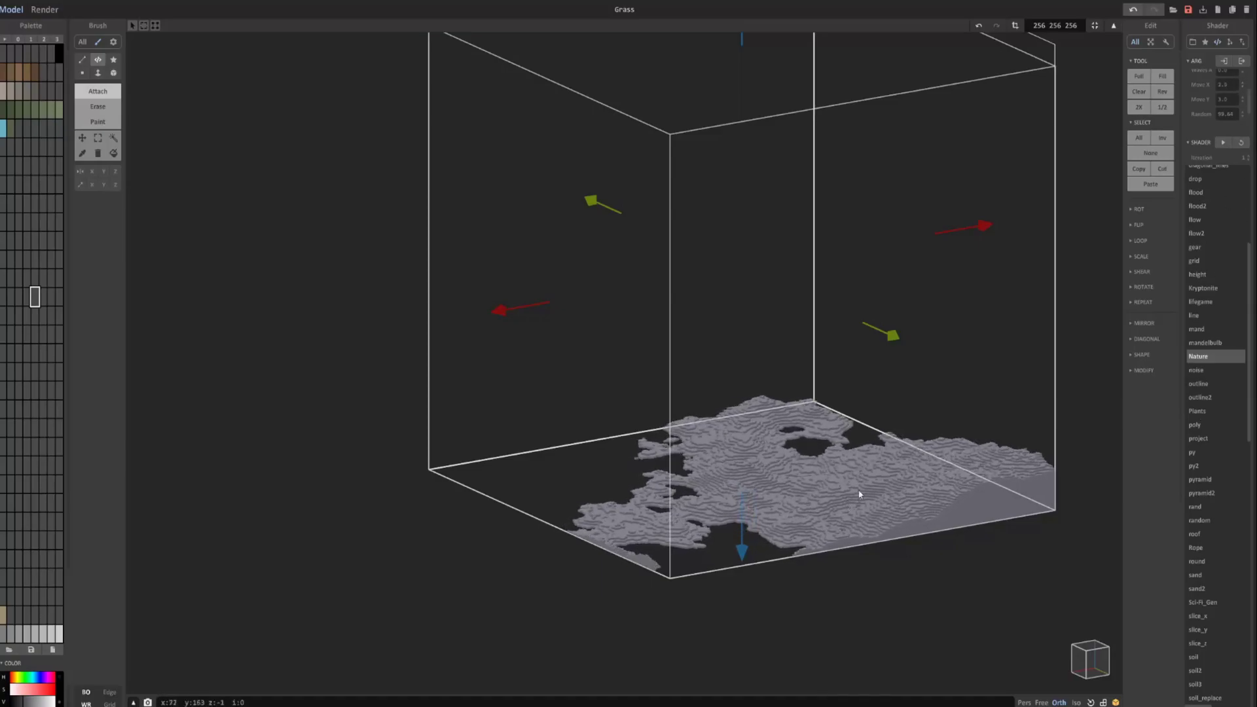
# Undo the Nature terrain to empty the volume and browse the shaders further down the list.
pyautogui.hotkey('ctrl', 'z')
pyautogui.moveTo(689, 489); pyautogui.dragTo(715, 498, button='right')
pyautogui.moveTo(716, 489); pyautogui.dragTo(665, 527, button='middle')
pyautogui.scroll(-4, 734, 452)
pyautogui.scroll(-4, 1200, 607)
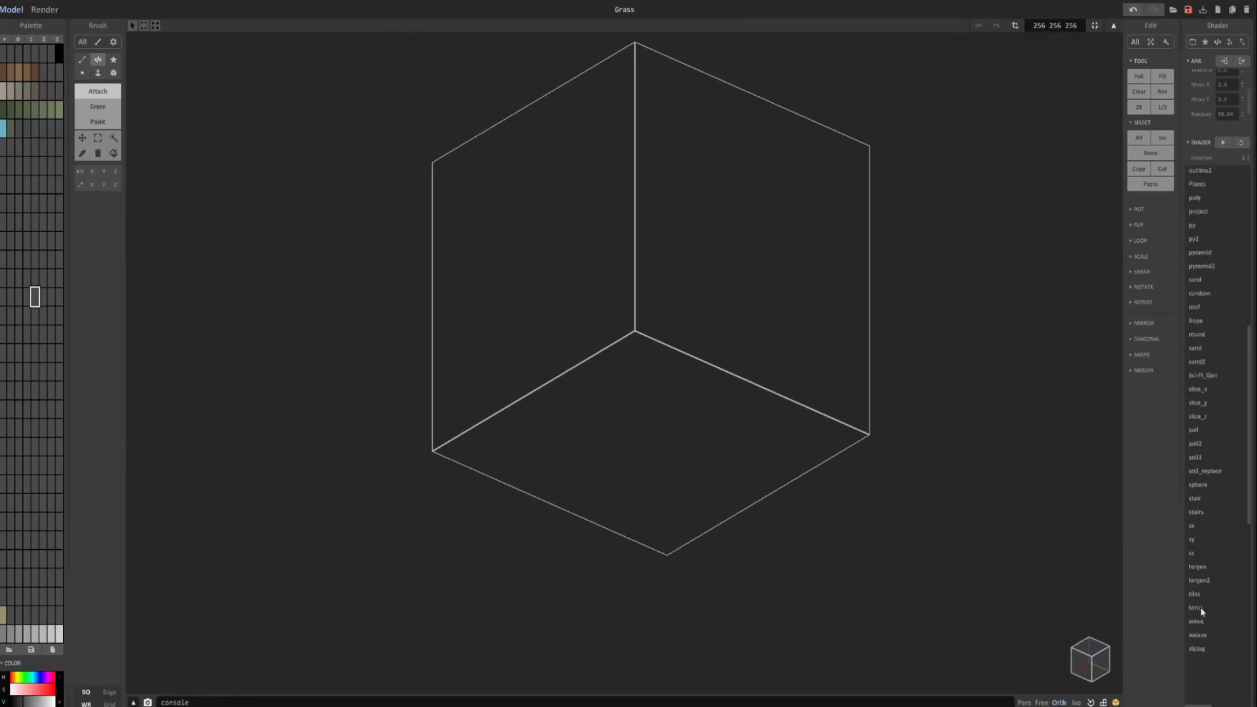
# With the tiles shader and palette 0, draw a slab across the volume's entire floor, lowered to 3 voxels thick.
pyautogui.click(1199, 597)
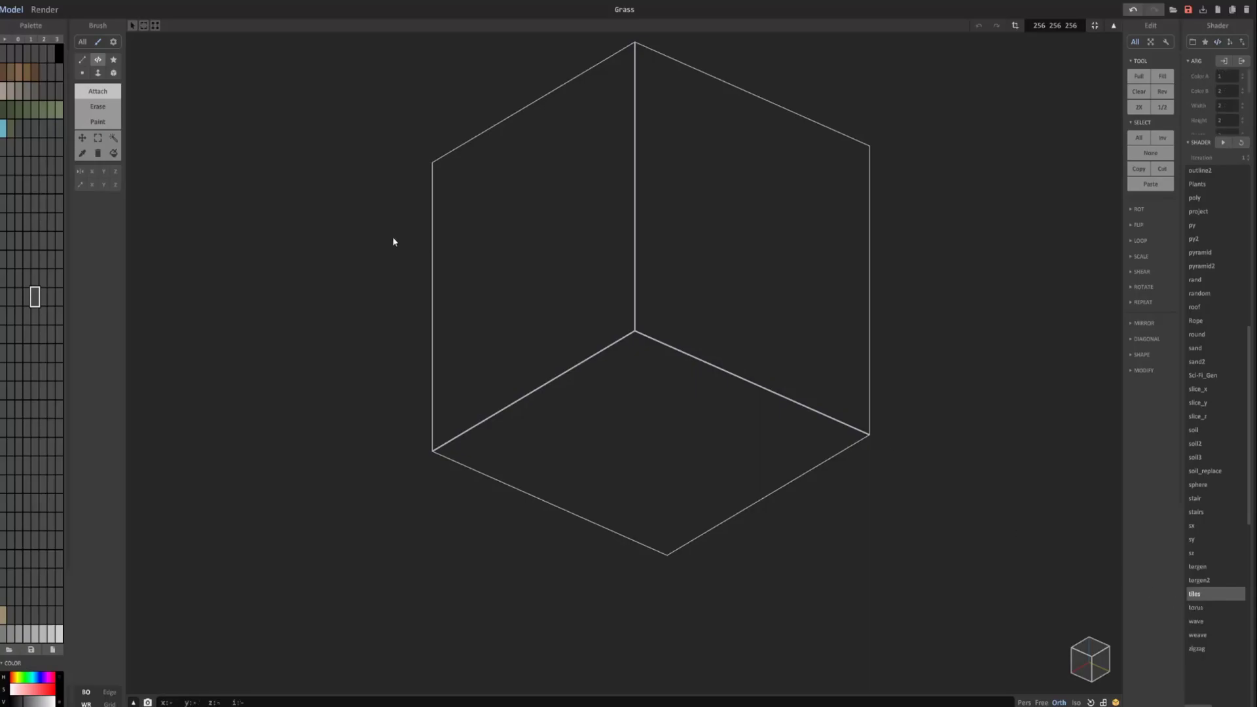
pyautogui.click(18, 40)
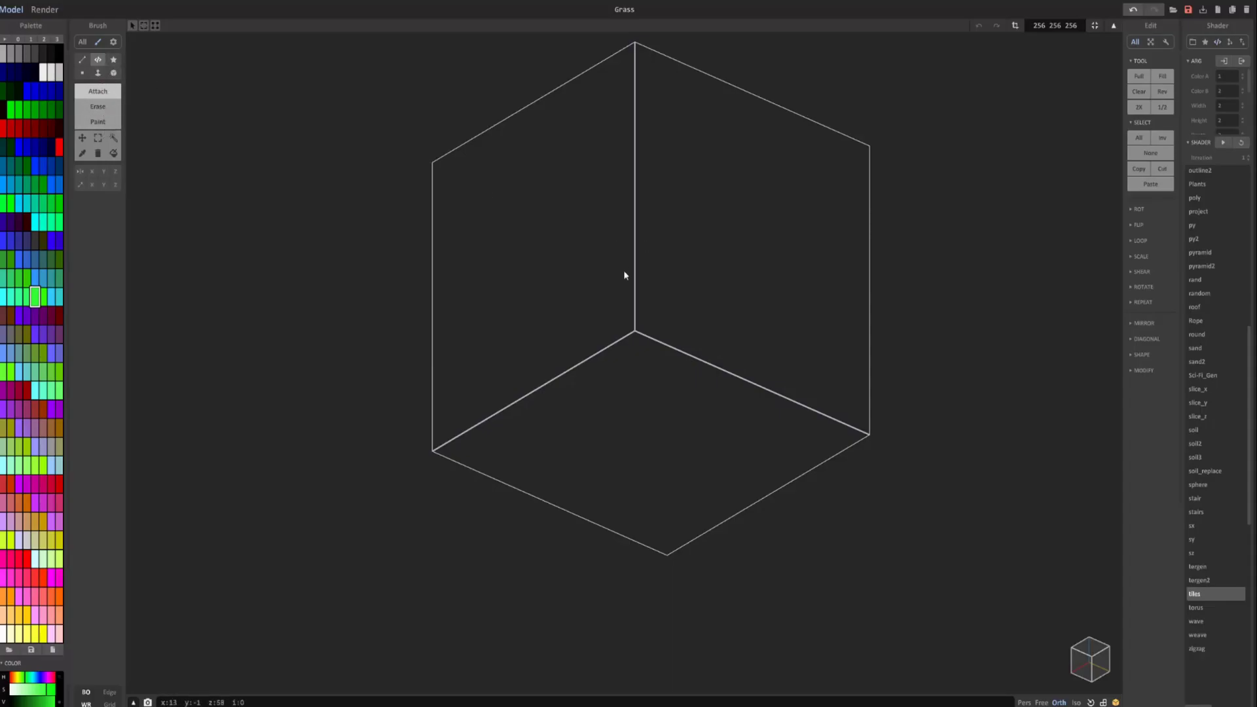
pyautogui.moveTo(626, 275); pyautogui.dragTo(675, 598)
pyautogui.scroll(5, 696, 497)
pyautogui.scroll(3, 697, 497)
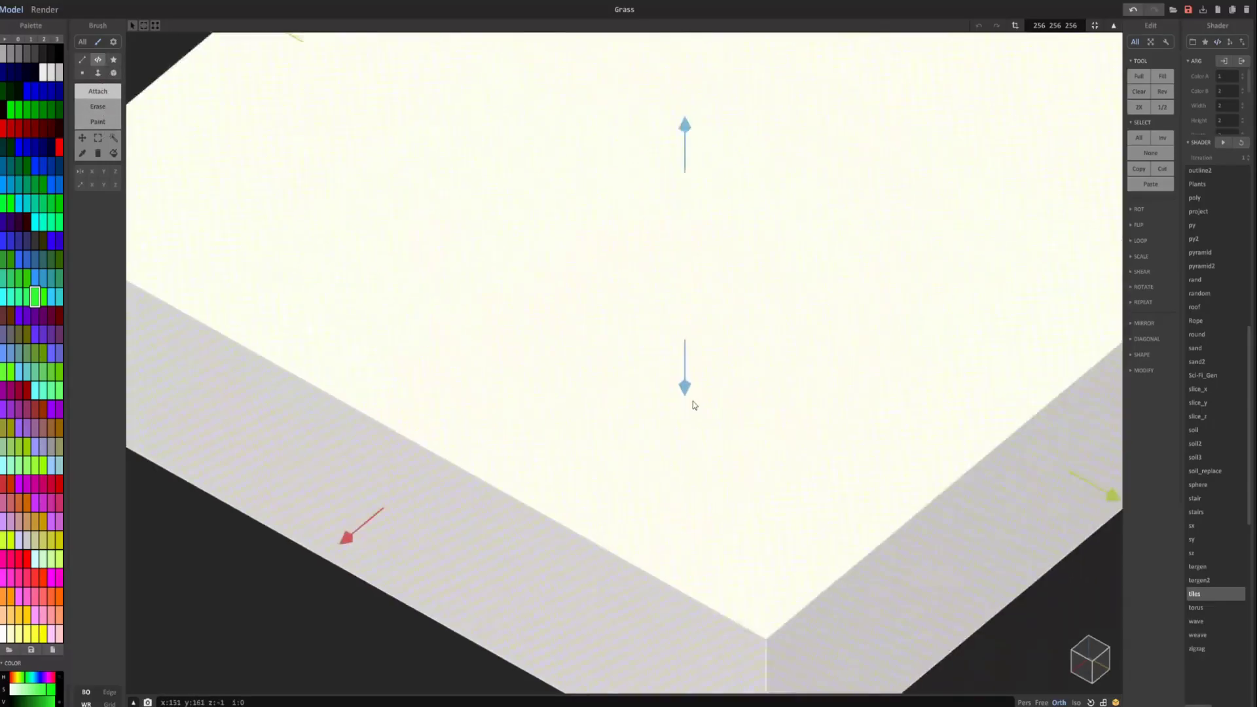
pyautogui.moveTo(526, 225); pyautogui.dragTo(539, 382)
pyautogui.moveTo(849, 150); pyautogui.dragTo(890, 113)
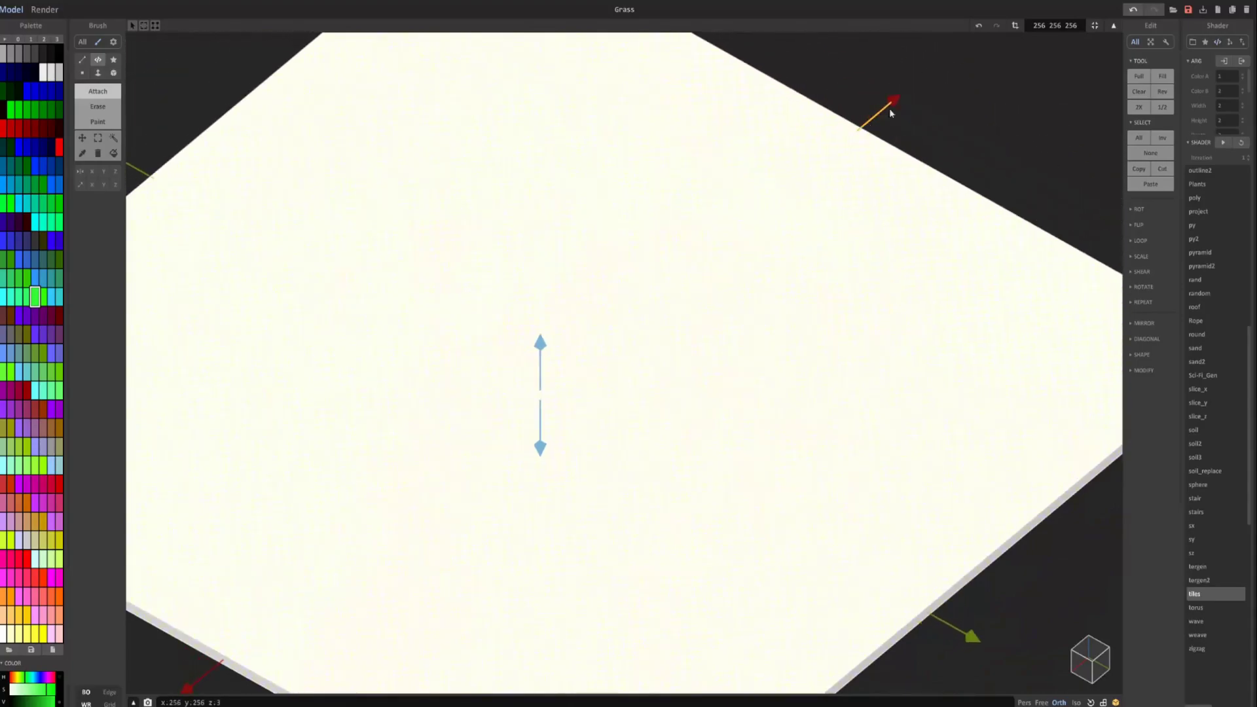
# Darken the first color of the palette's last row to grey so the tile pattern has contrast.
pyautogui.click(4, 637)
pyautogui.moveTo(33, 703); pyautogui.dragTo(40, 704)
pyautogui.scroll(-5, 457, 427)
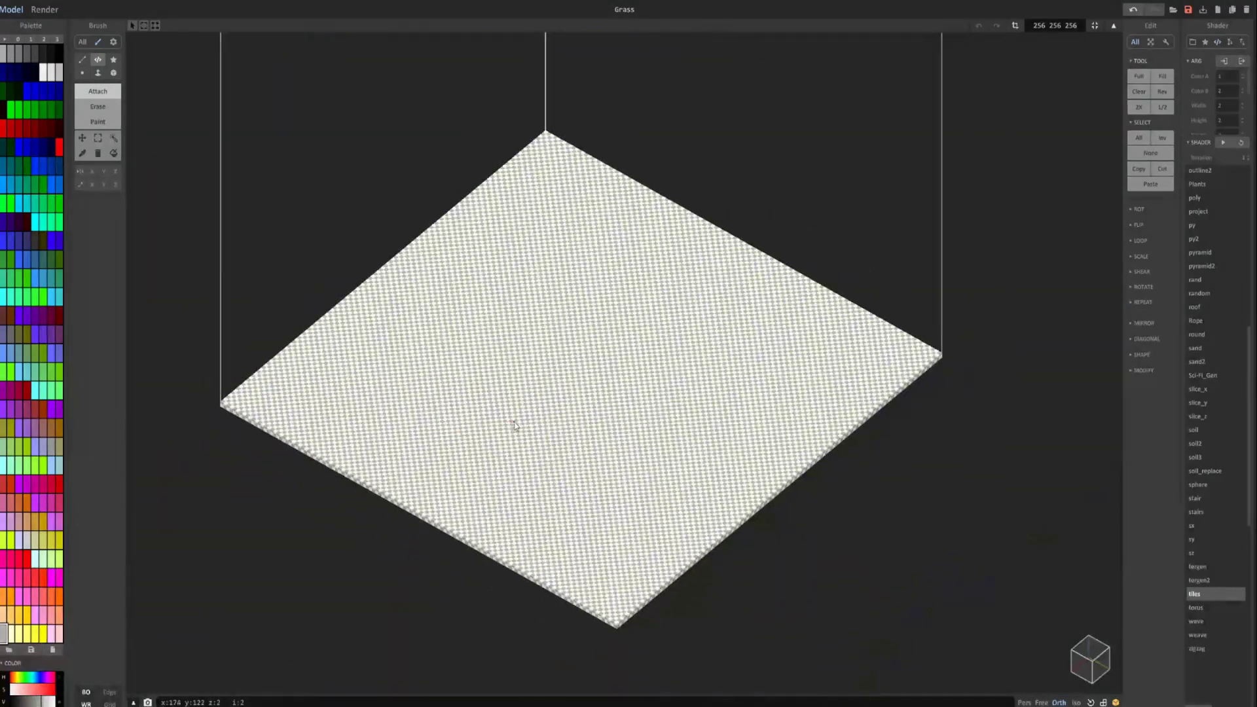
# Clear the thin tiled slab and redraw it over the full 256 by 256 floor, 7 voxels thick.
pyautogui.moveTo(515, 426); pyautogui.dragTo(554, 425, button='middle')
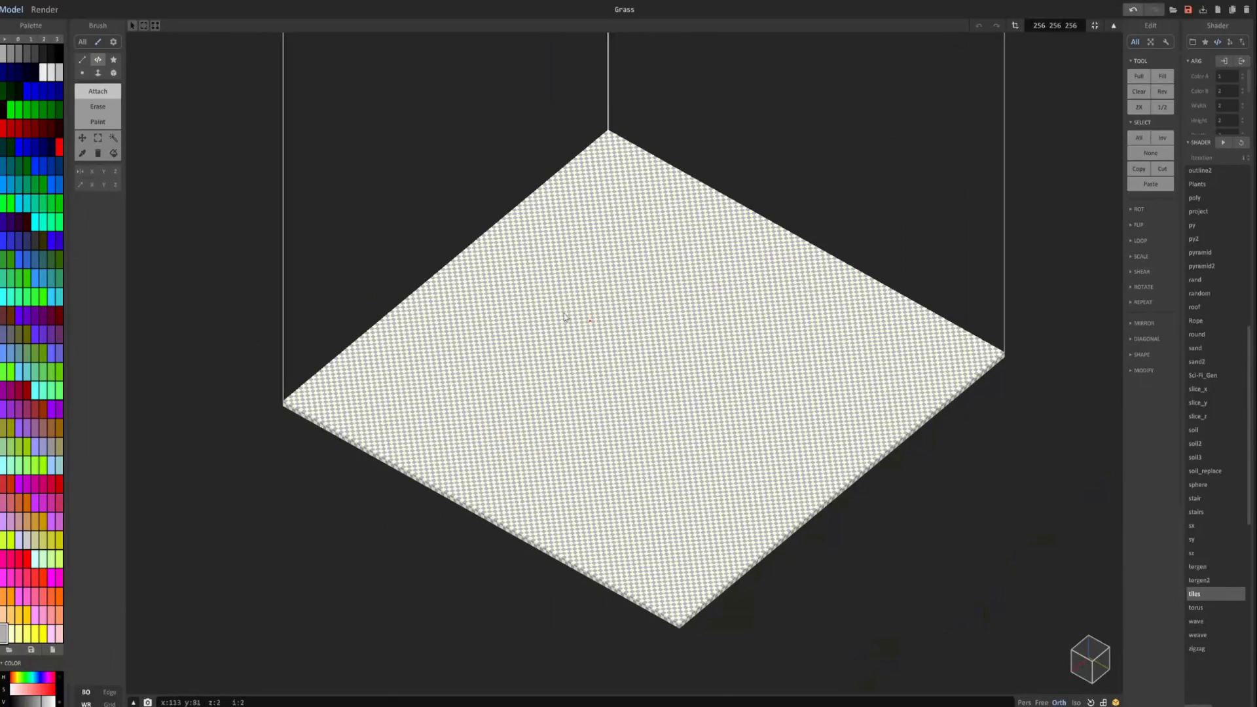
pyautogui.press('Delete')
pyautogui.moveTo(618, 213); pyautogui.dragTo(622, 189, button='right')
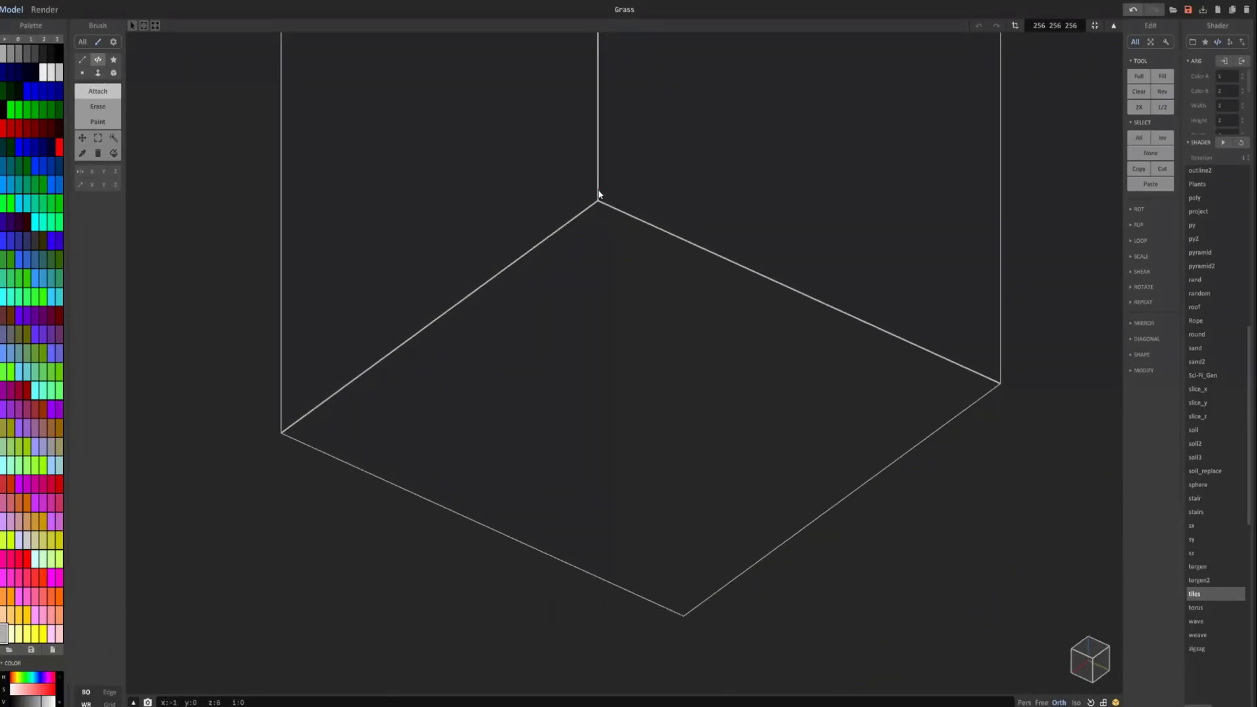
pyautogui.moveTo(599, 191); pyautogui.dragTo(693, 701)
pyautogui.moveTo(871, 505); pyautogui.dragTo(922, 529)
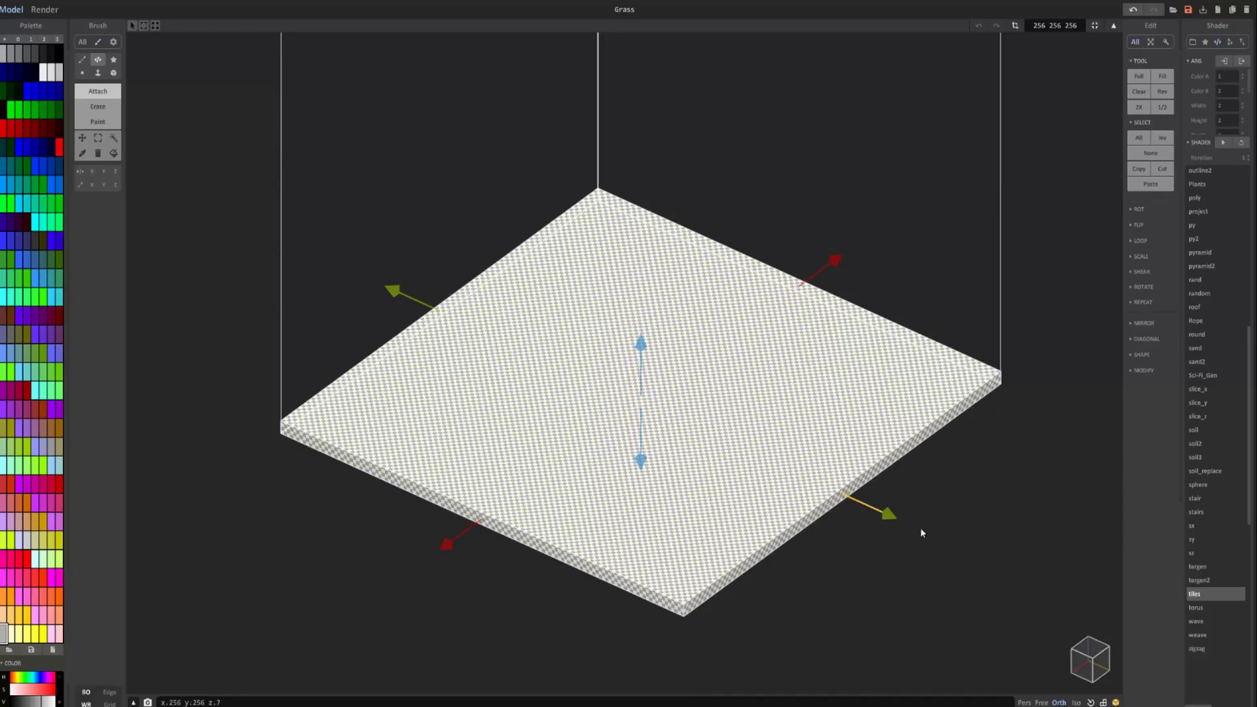
pyautogui.scroll(2, 806, 295)
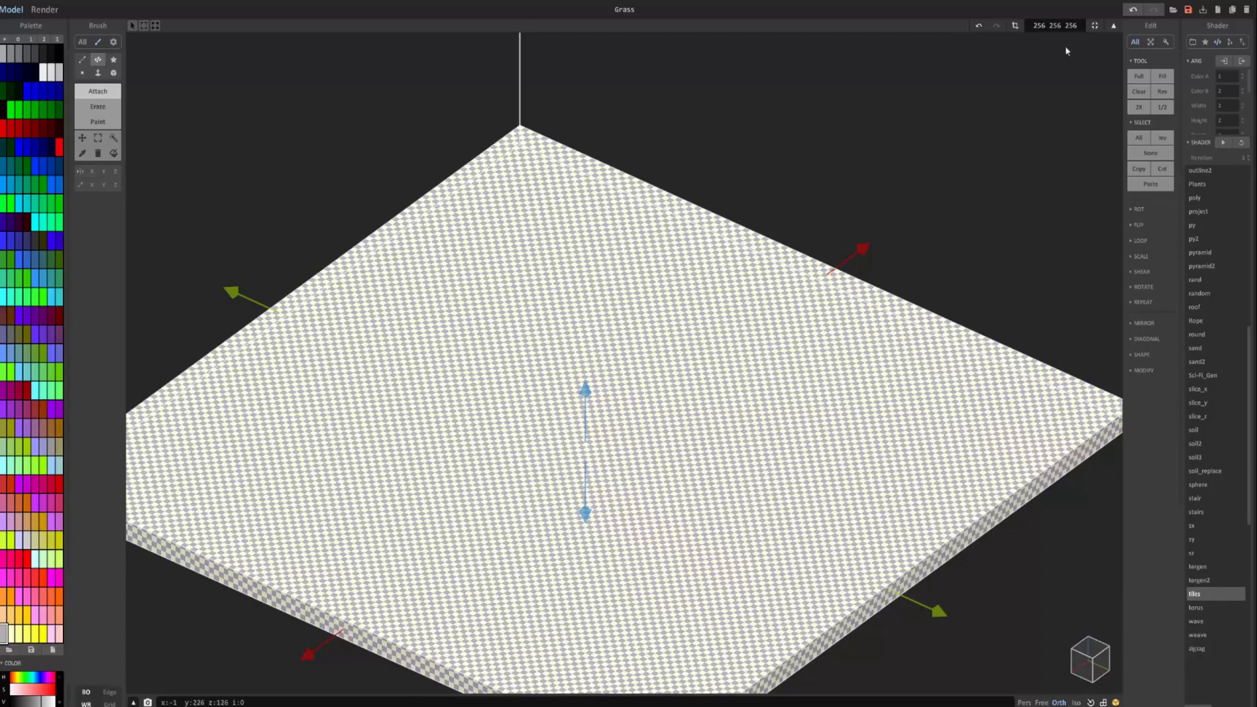
# Set the tiles shader's Color A to 238 and Color B to 253.
pyautogui.write('238')
pyautogui.press('Return')
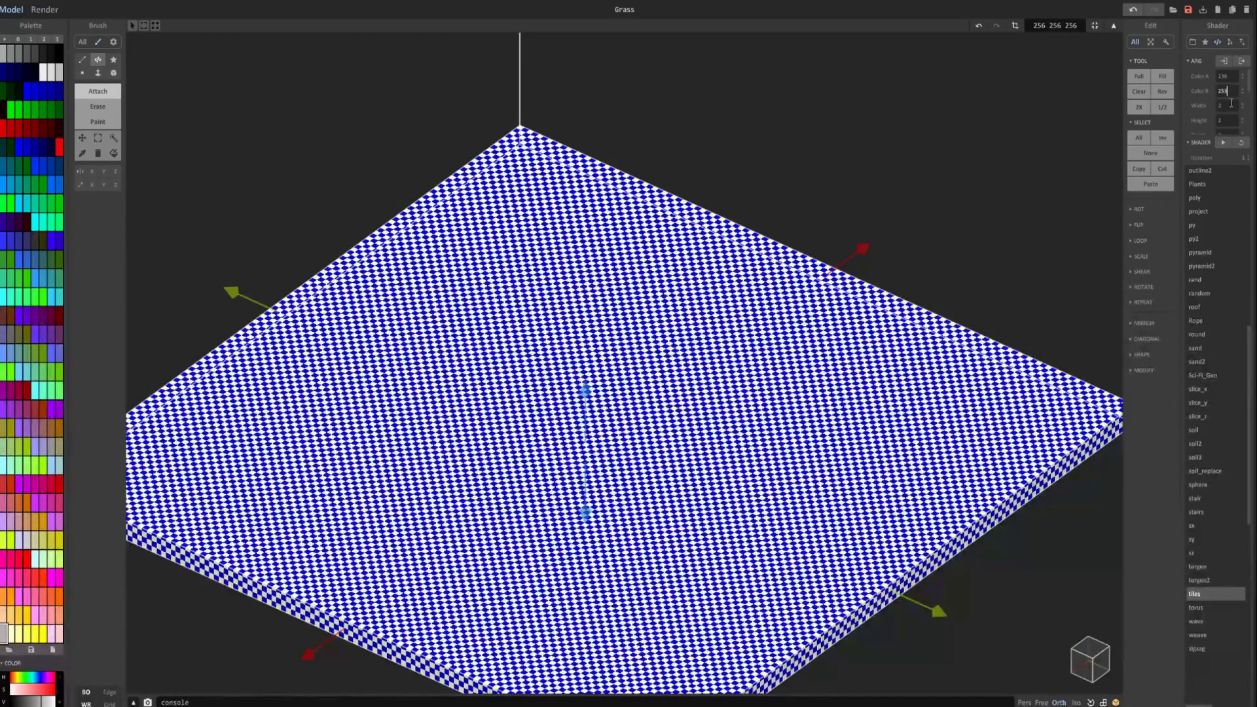
pyautogui.press('Tab')
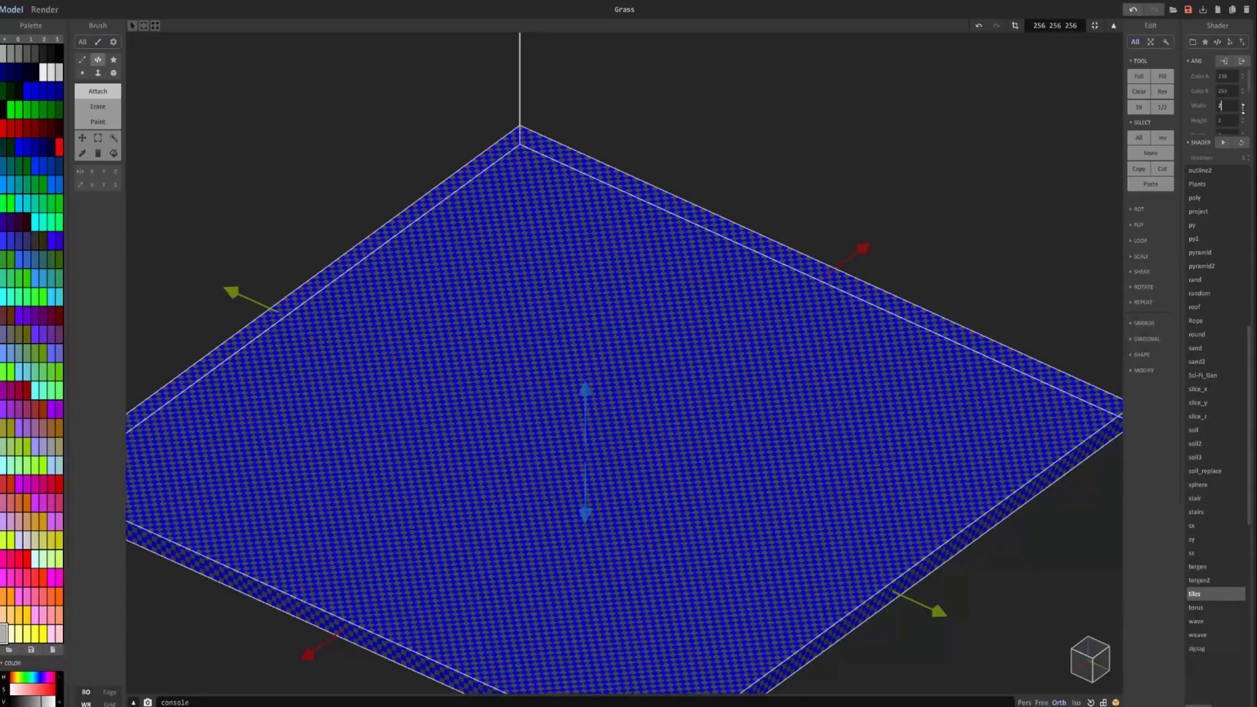
# Set the tile Width to 8 and raise the Height and Depth to make larger, evenly square tiles.
pyautogui.write('8')
pyautogui.press('Return')
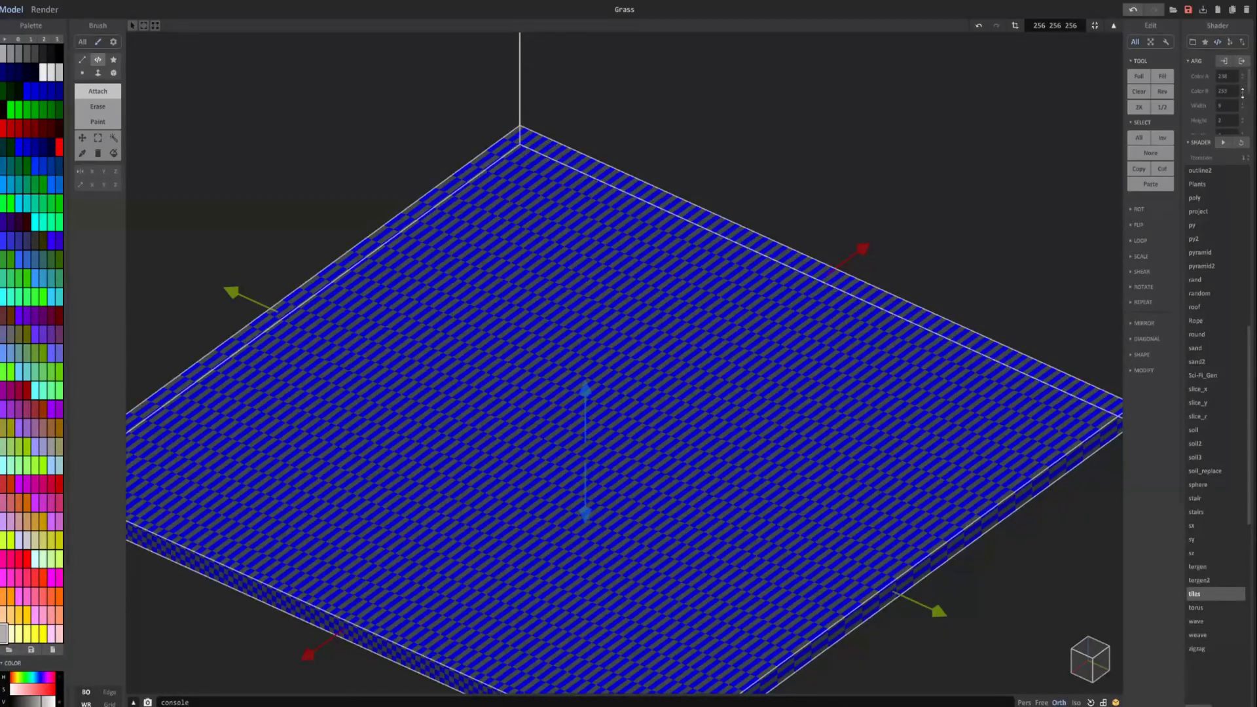
pyautogui.moveTo(1244, 120); pyautogui.dragTo(1251, 91)
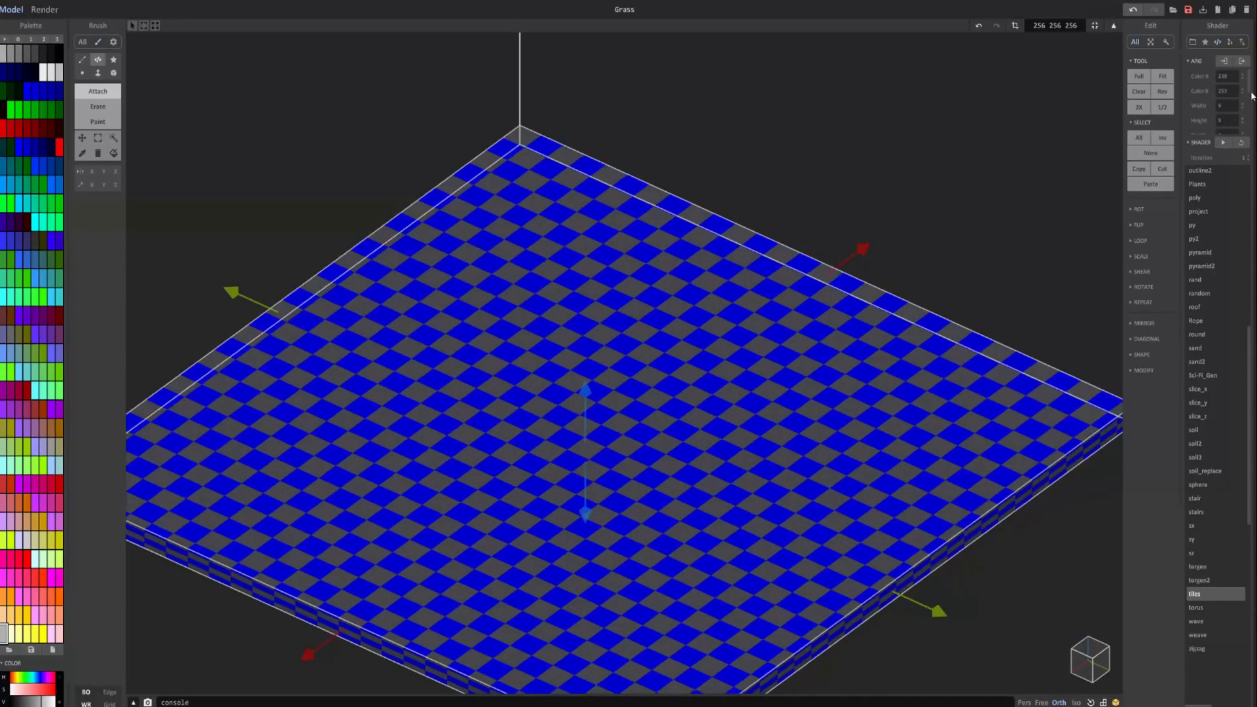
pyautogui.scroll(-3, 1248, 99)
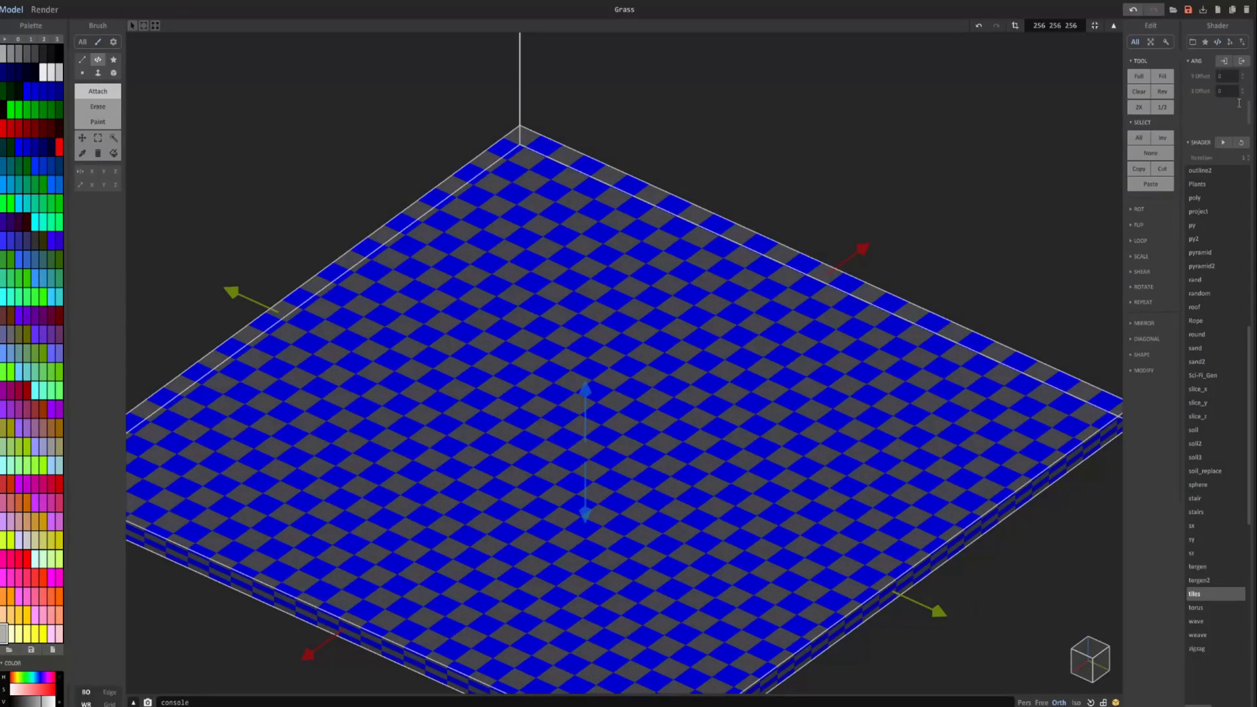
pyautogui.moveTo(1242, 86); pyautogui.dragTo(1248, 59)
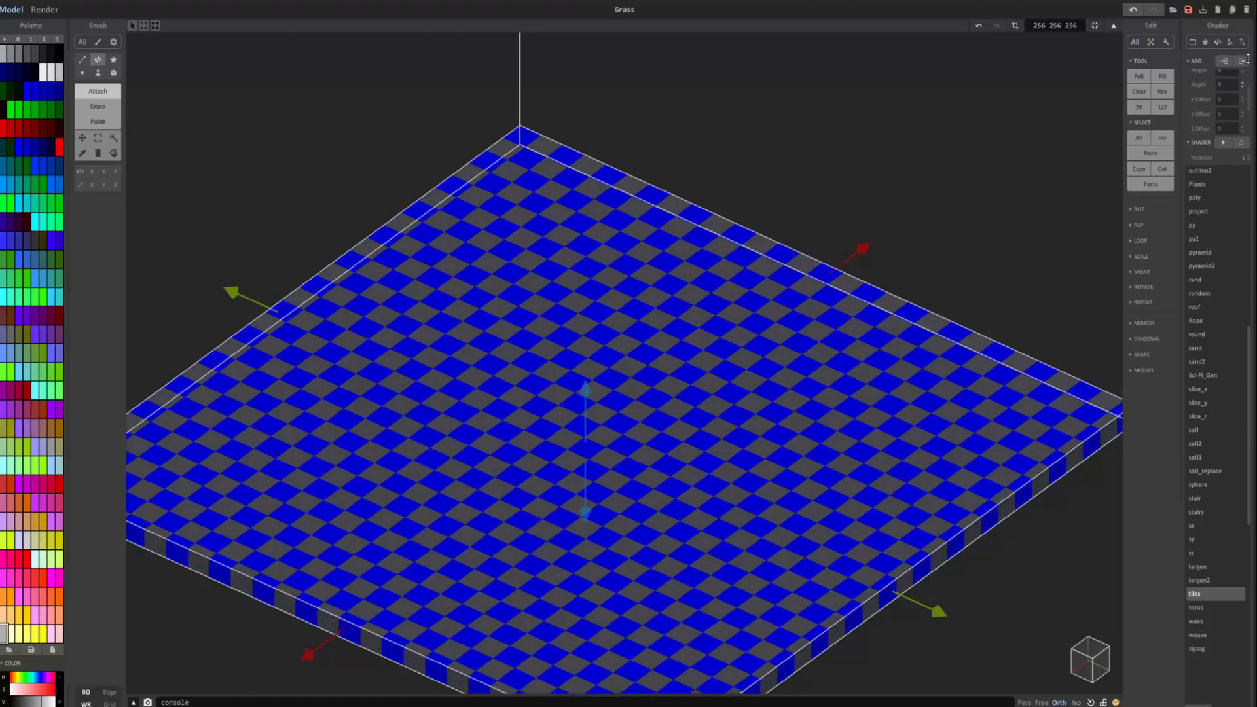
# Sample the blue tile color from the slab and desaturate it to a pale lavender grey.
pyautogui.moveTo(880, 323)
pyautogui.mouseDown(button='right')
pyautogui.moveTo(844, 334)
pyautogui.moveTo(858, 334)
pyautogui.mouseUp(button='right')
pyautogui.scroll(-3, 851, 334)
pyautogui.scroll(4, 819, 341)
pyautogui.press('Tab')
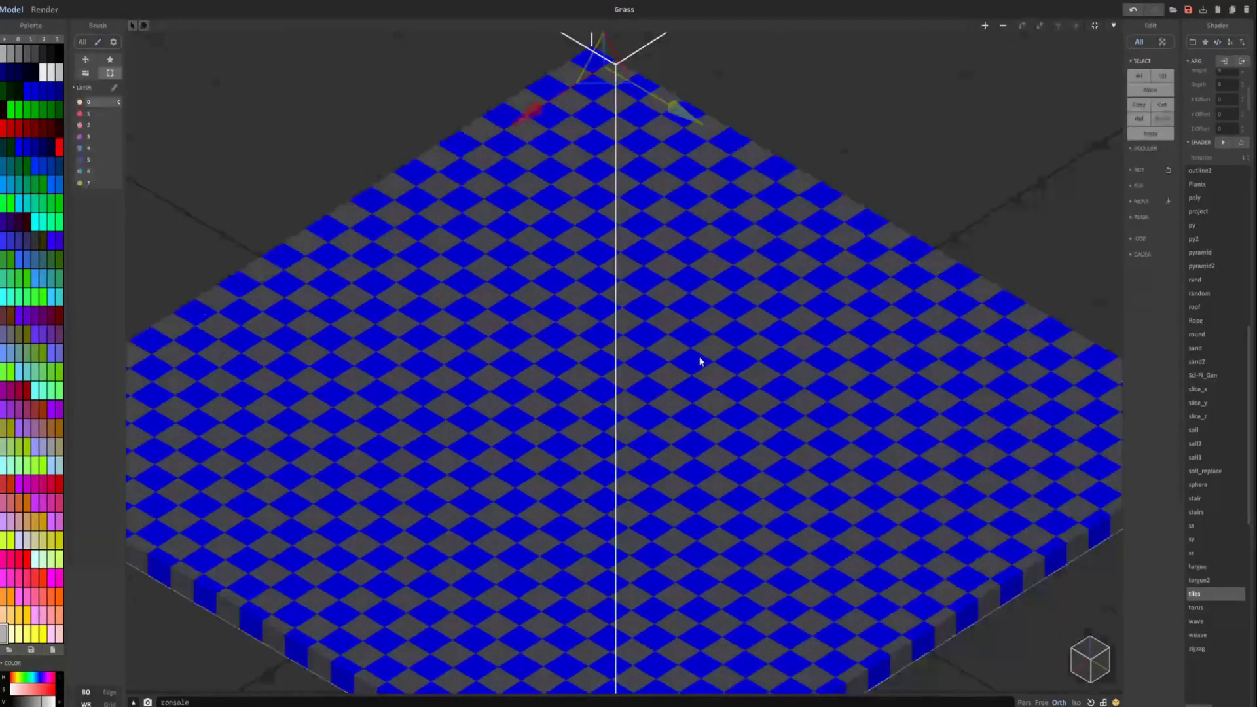
pyautogui.press('Tab')
pyautogui.keyDown('alt'); pyautogui.click(597, 340); pyautogui.keyUp('alt')
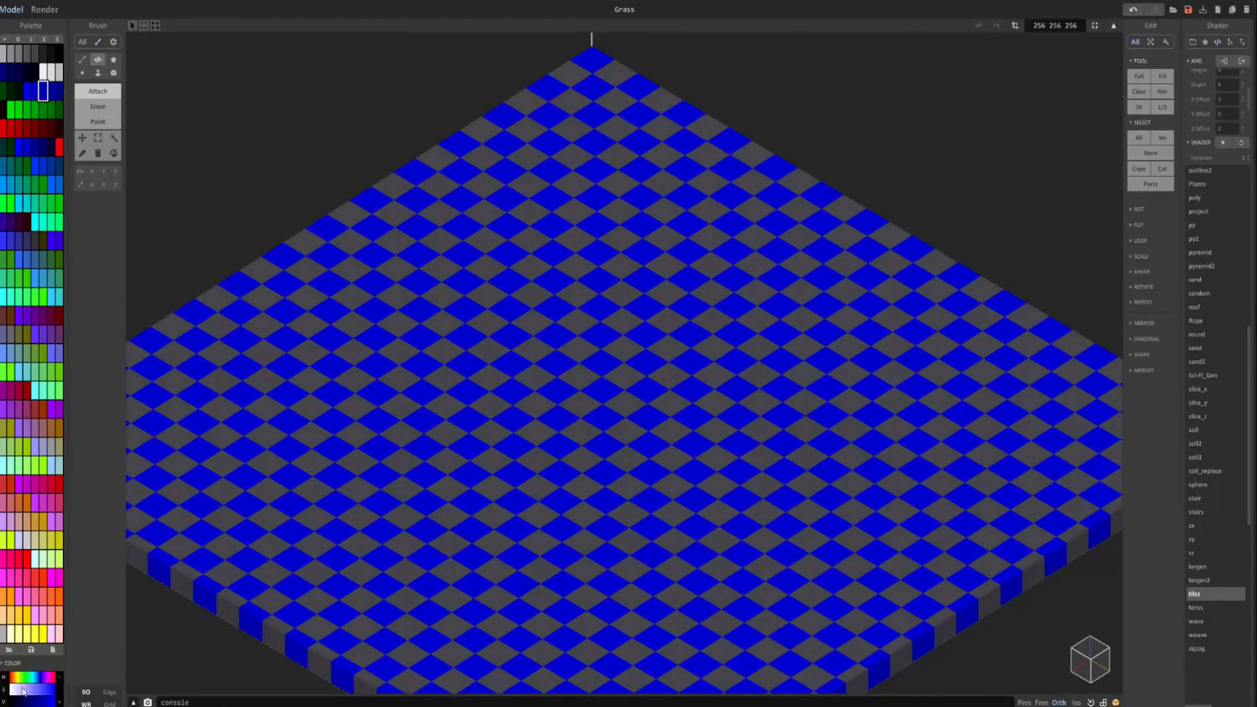
pyautogui.moveTo(25, 695); pyautogui.dragTo(15, 693)
pyautogui.scroll(-5, 514, 431)
pyautogui.moveTo(514, 431); pyautogui.dragTo(512, 411, button='right')
pyautogui.scroll(-3, 513, 411)
pyautogui.scroll(5, 603, 364)
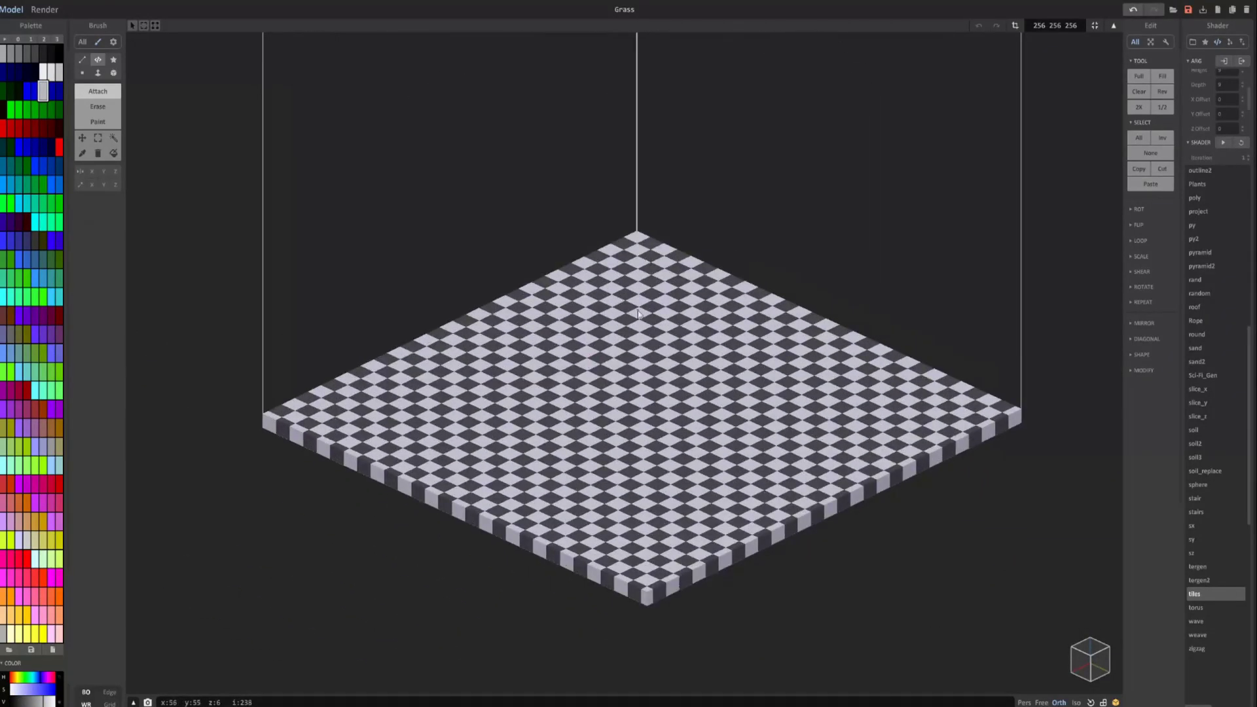
# Clear the tiled slab and draw a weave shader slab over the floor, 3 voxels thick.
pyautogui.moveTo(639, 315); pyautogui.dragTo(651, 330, button='middle')
pyautogui.moveTo(599, 413); pyautogui.dragTo(636, 428, button='middle')
pyautogui.scroll(-1, 665, 414)
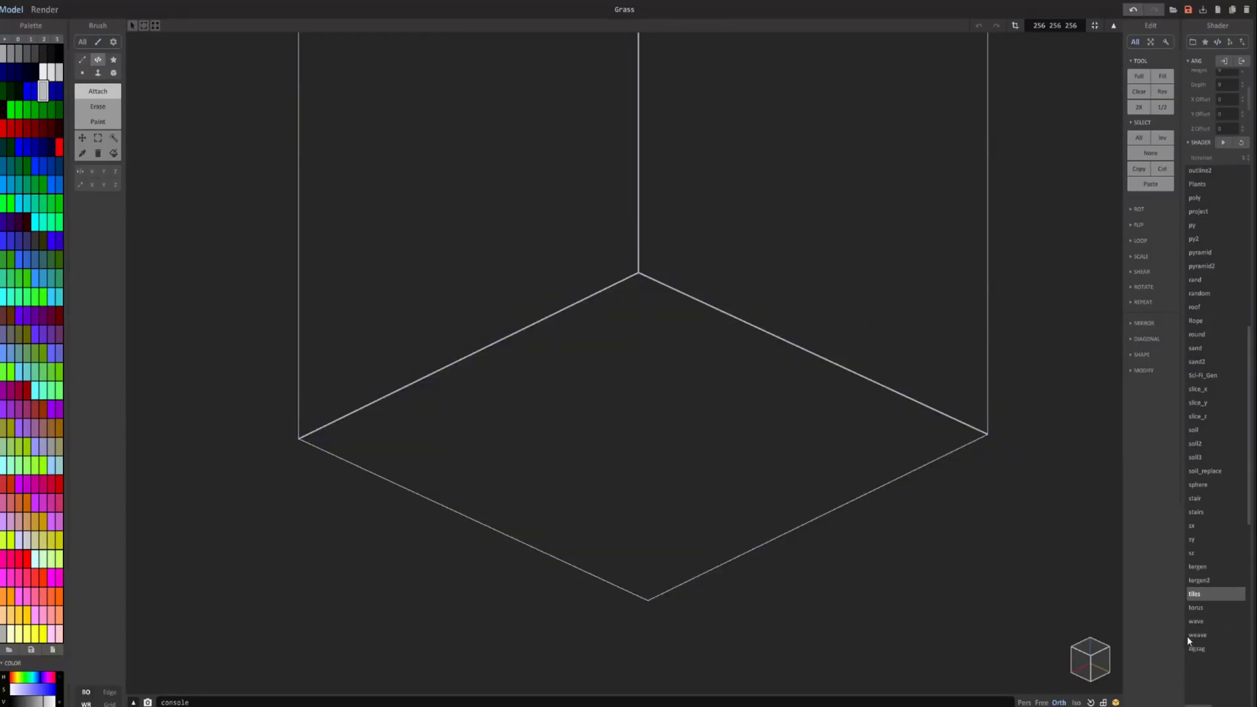
pyautogui.click(1198, 636)
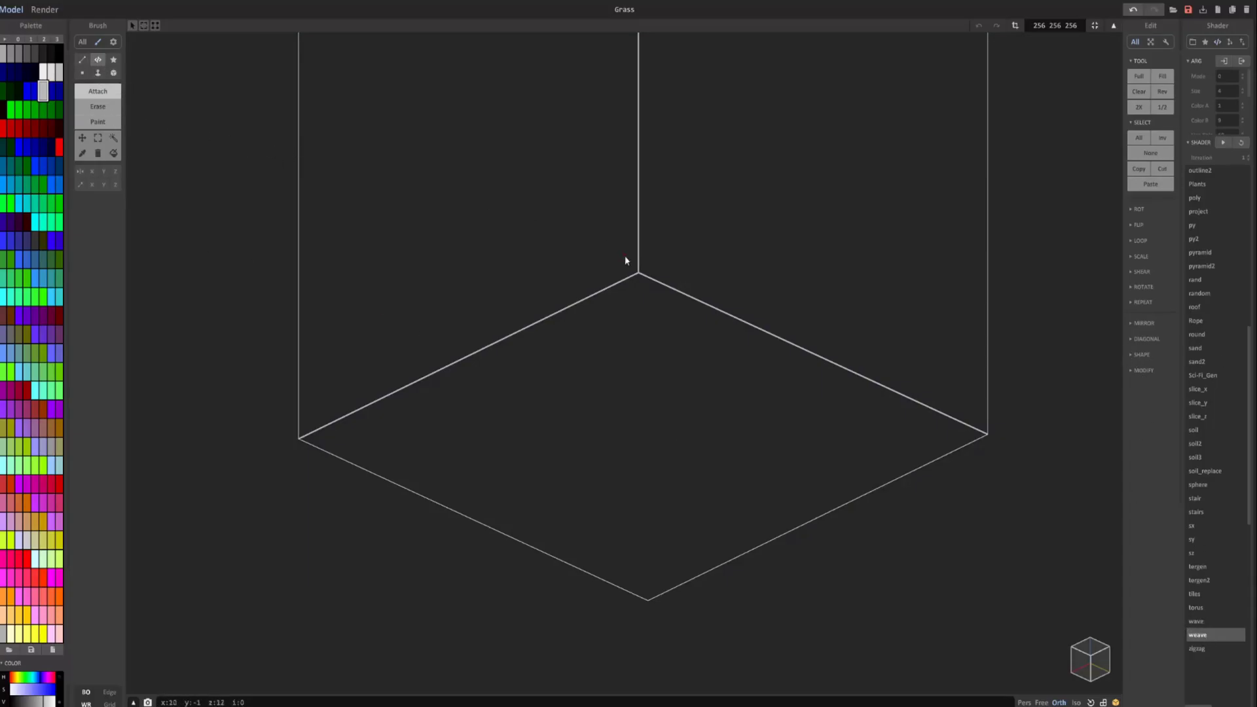
pyautogui.moveTo(639, 268); pyautogui.dragTo(650, 621)
pyautogui.moveTo(651, 619)
pyautogui.mouseDown(button='right')
pyautogui.moveTo(700, 565)
pyautogui.moveTo(710, 570)
pyautogui.mouseUp(button='right')
pyautogui.moveTo(603, 354); pyautogui.dragTo(610, 369)
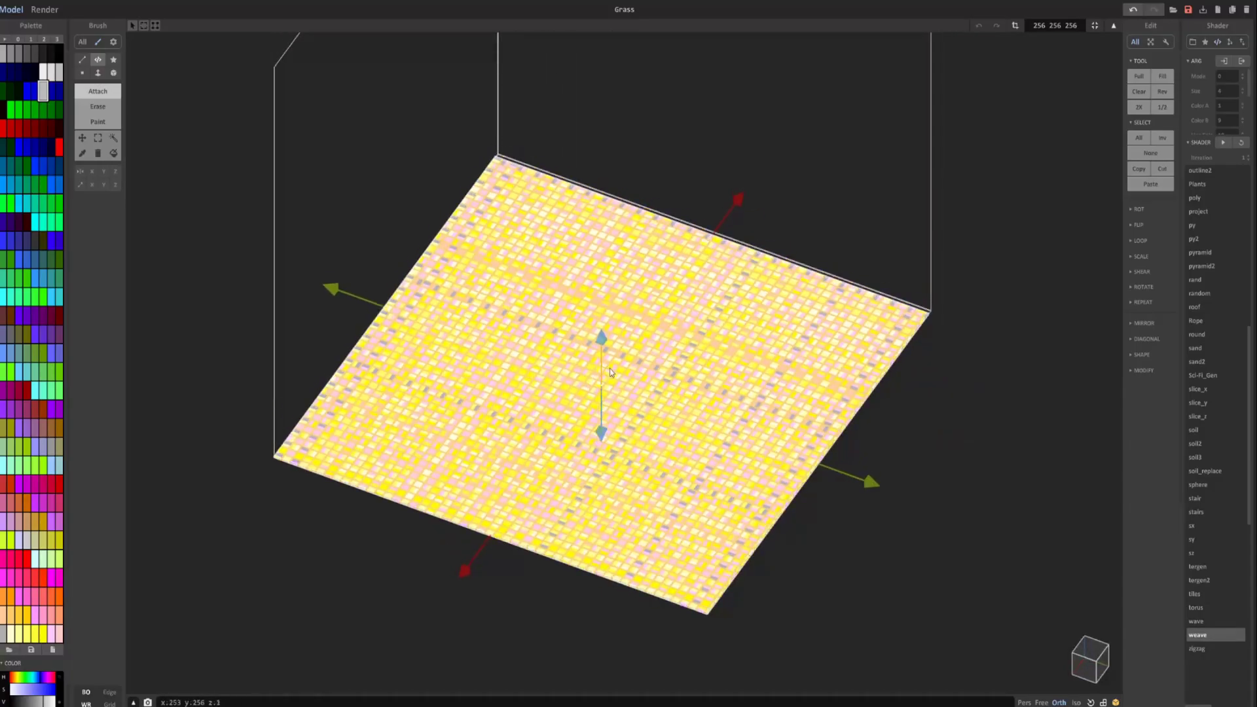
pyautogui.moveTo(617, 381); pyautogui.dragTo(568, 322, button='right')
pyautogui.scroll(5, 569, 322)
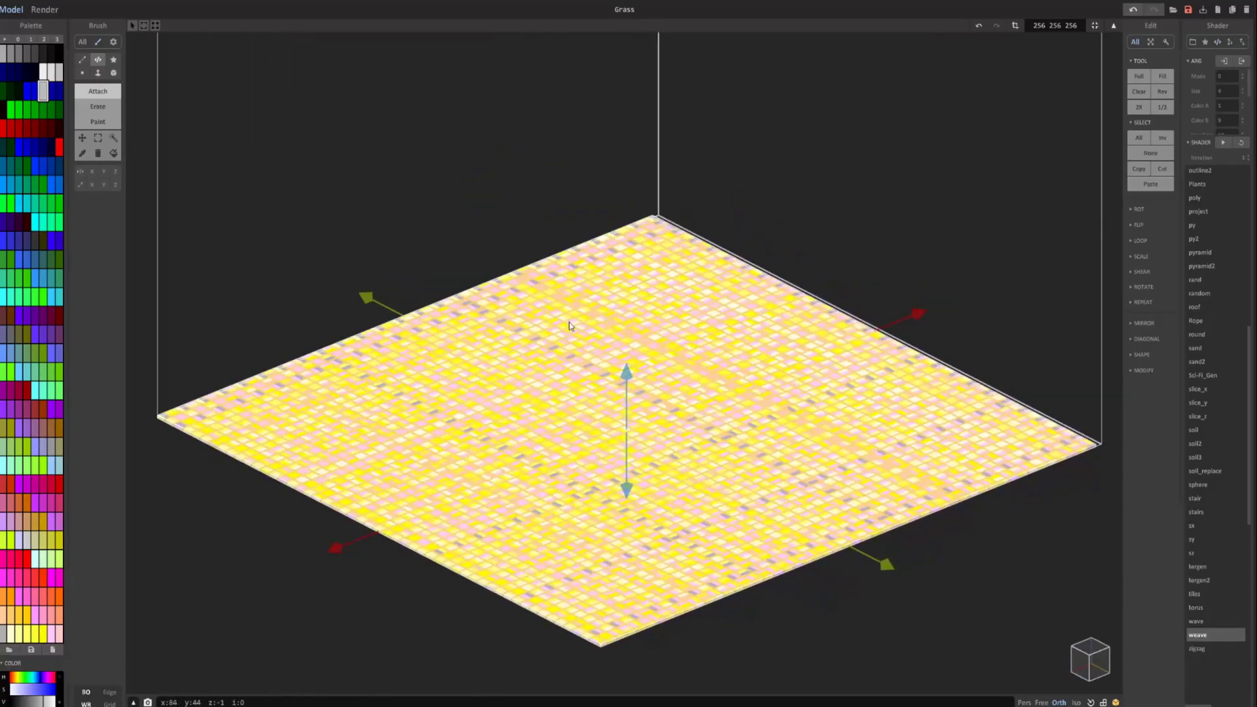
pyautogui.scroll(3, 577, 367)
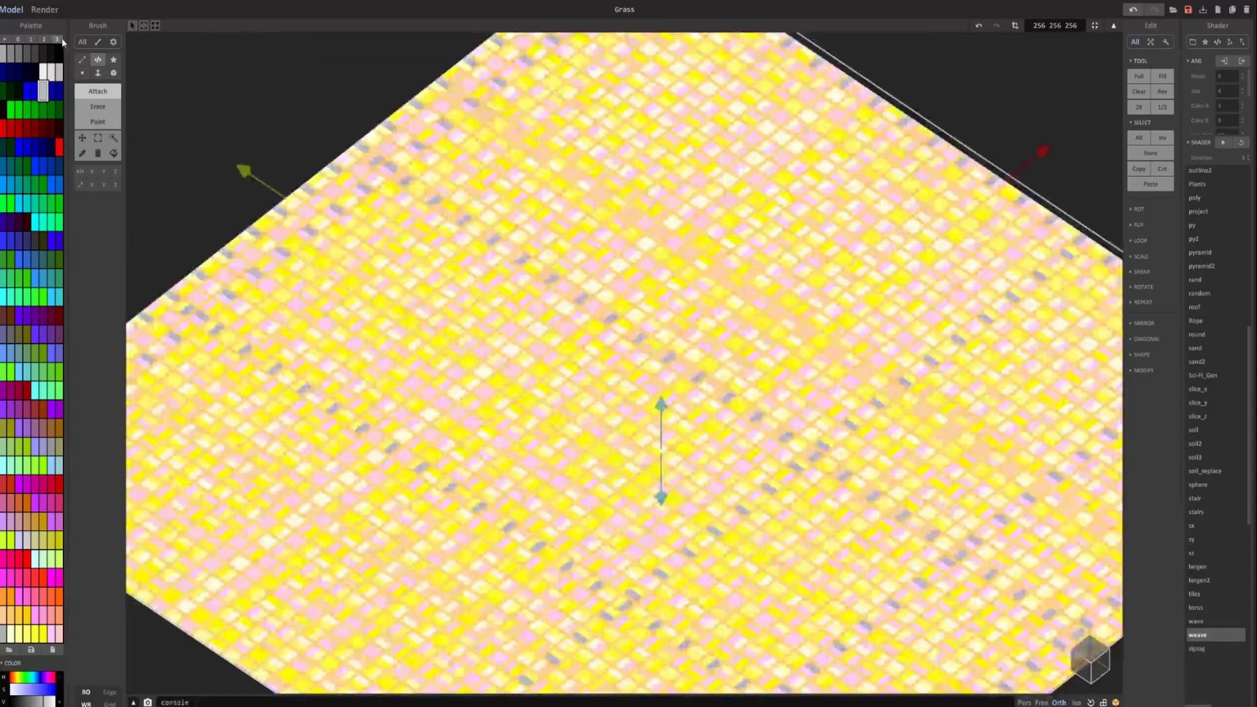
# Switch to palette 3 and undo the multicolored weave slab.
pyautogui.click(58, 40)
pyautogui.scroll(-4, 343, 200)
pyautogui.hotkey('ctrl', 'z')
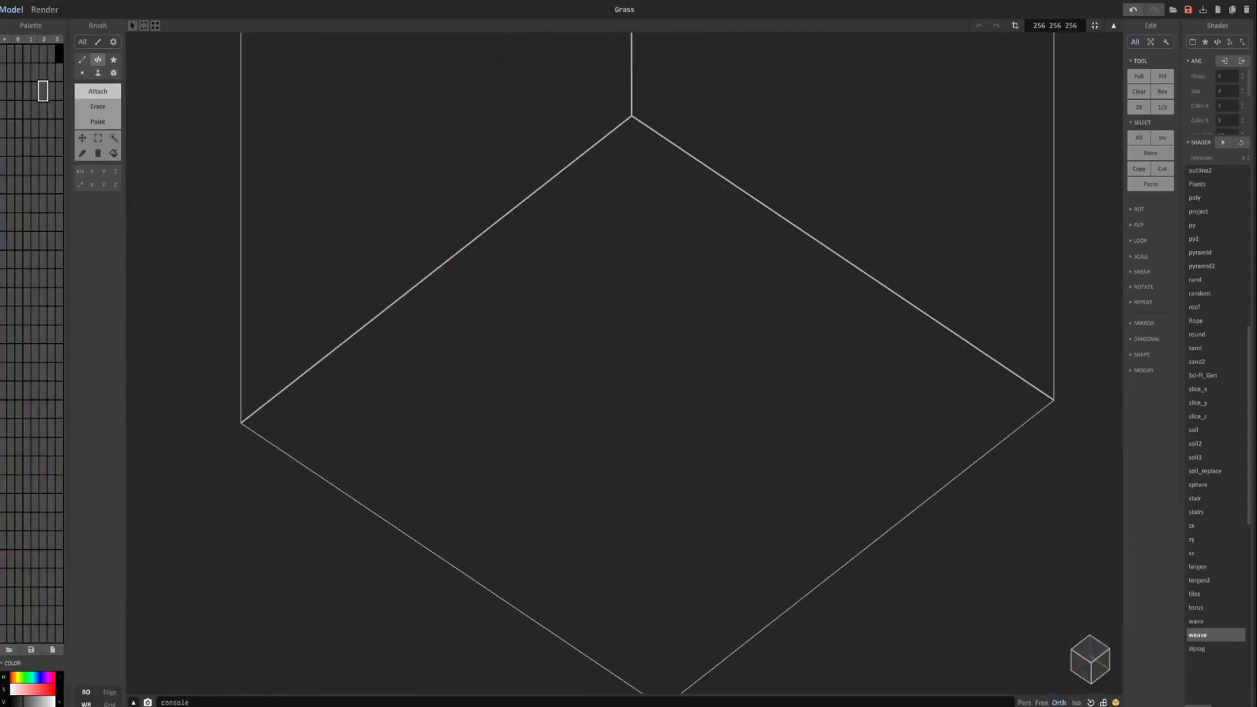
# Fill palette colors 241 to 246 with a gradient between two orange-brown shades.
pyautogui.click(4, 73)
pyautogui.moveTo(18, 679)
pyautogui.mouseDown()
pyautogui.moveTo(36, 692)
pyautogui.moveTo(13, 679)
pyautogui.mouseUp()
pyautogui.click(36, 692)
pyautogui.click(42, 72)
pyautogui.click(31, 692)
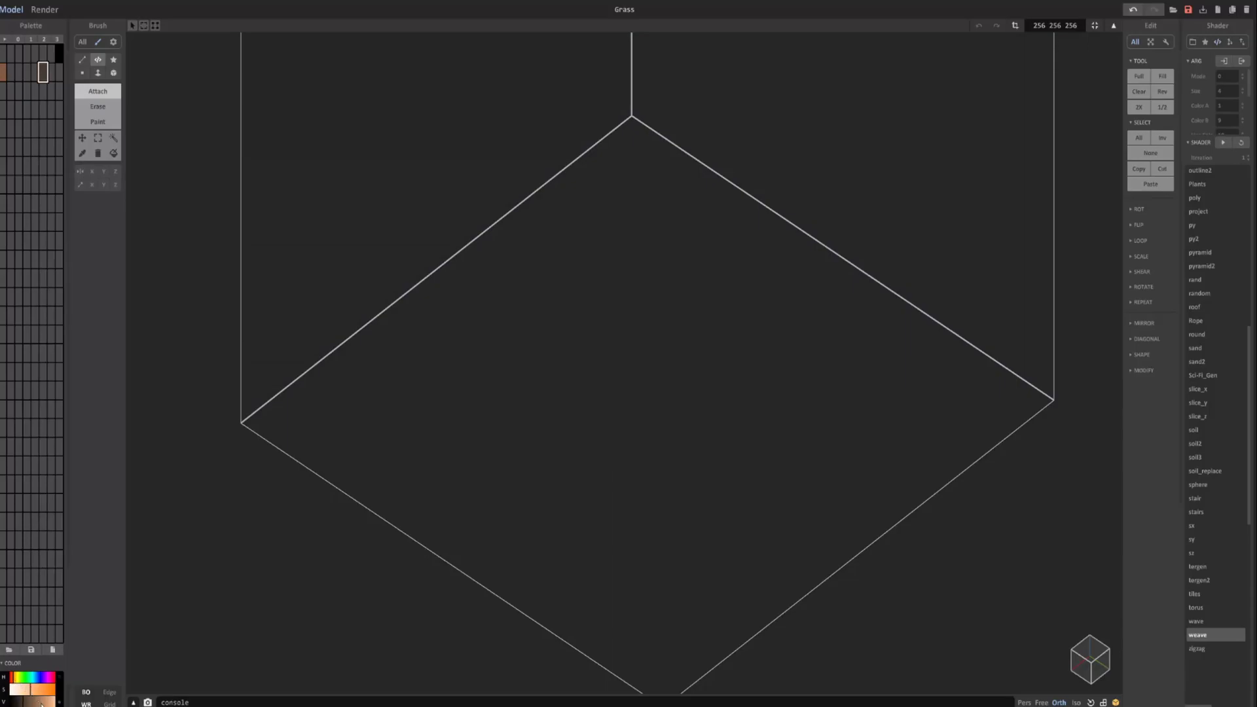
pyautogui.click(34, 702)
pyautogui.keyDown('alt'); pyautogui.moveTo(3, 73); pyautogui.dragTo(43, 73); pyautogui.keyUp('alt')
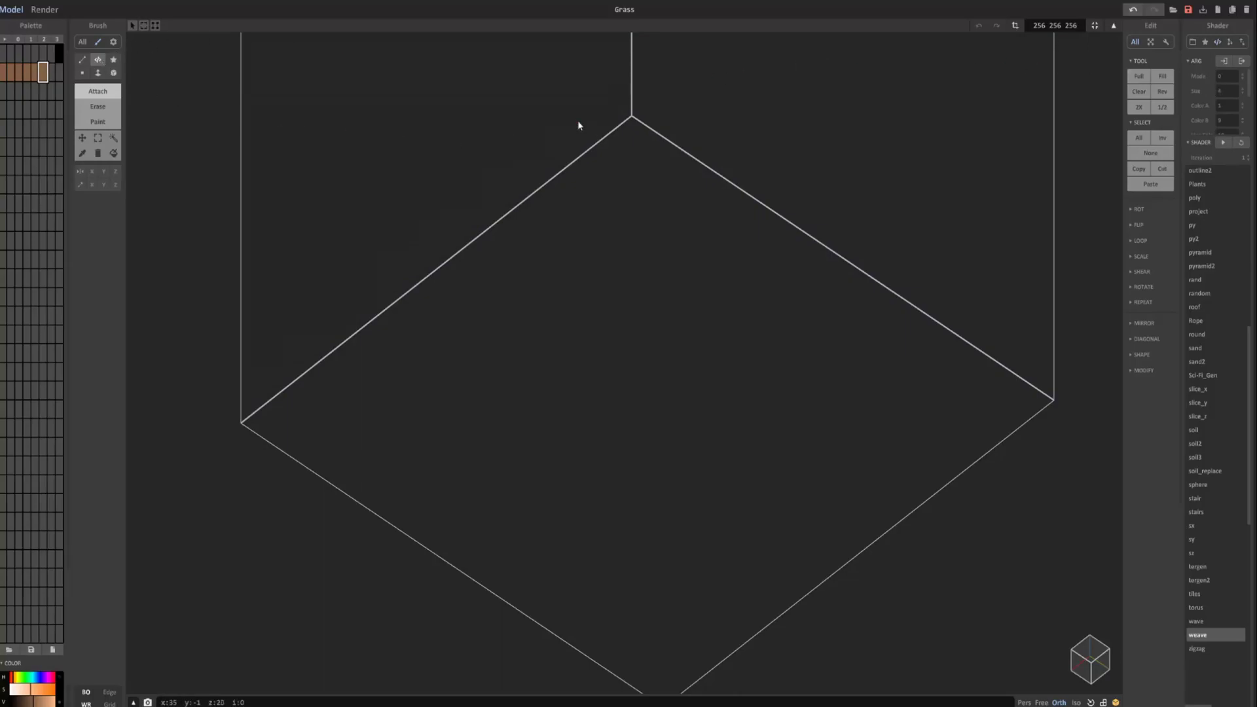
# Draw a new weave slab across the floor and extend it to the volume's edges.
pyautogui.moveTo(630, 116); pyautogui.dragTo(654, 687)
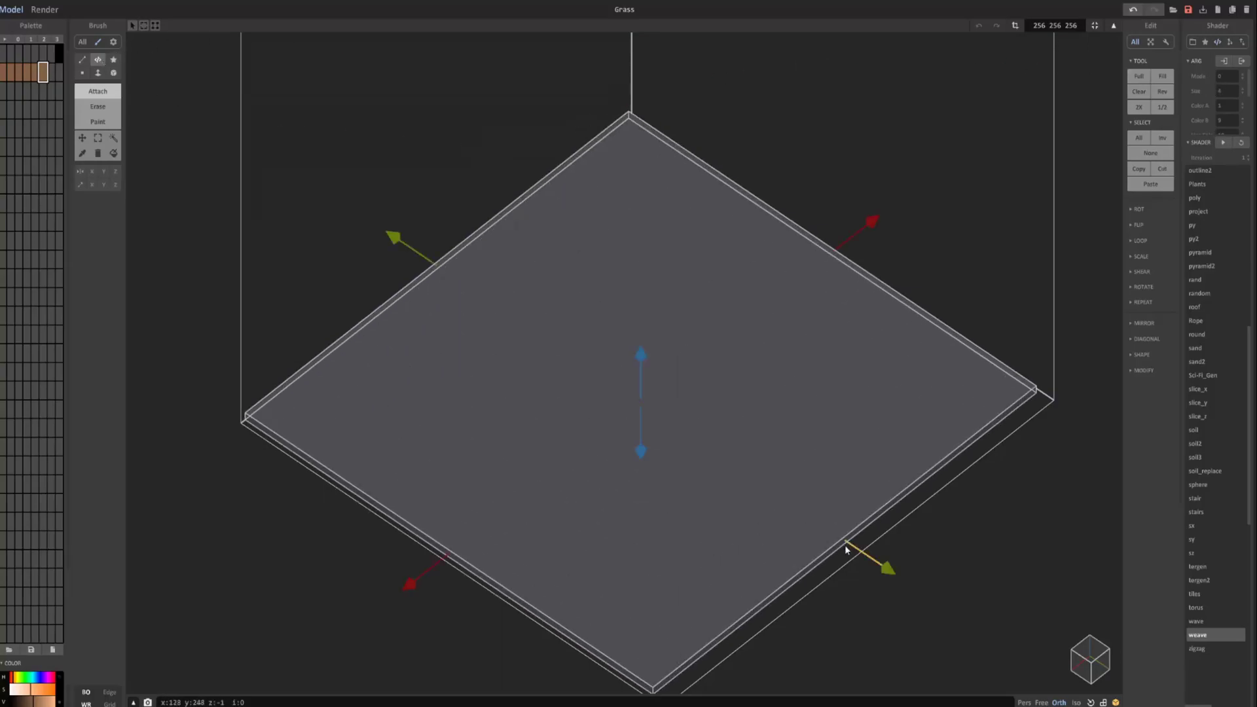
pyautogui.moveTo(844, 549); pyautogui.dragTo(863, 558)
pyautogui.moveTo(854, 252); pyautogui.dragTo(904, 214)
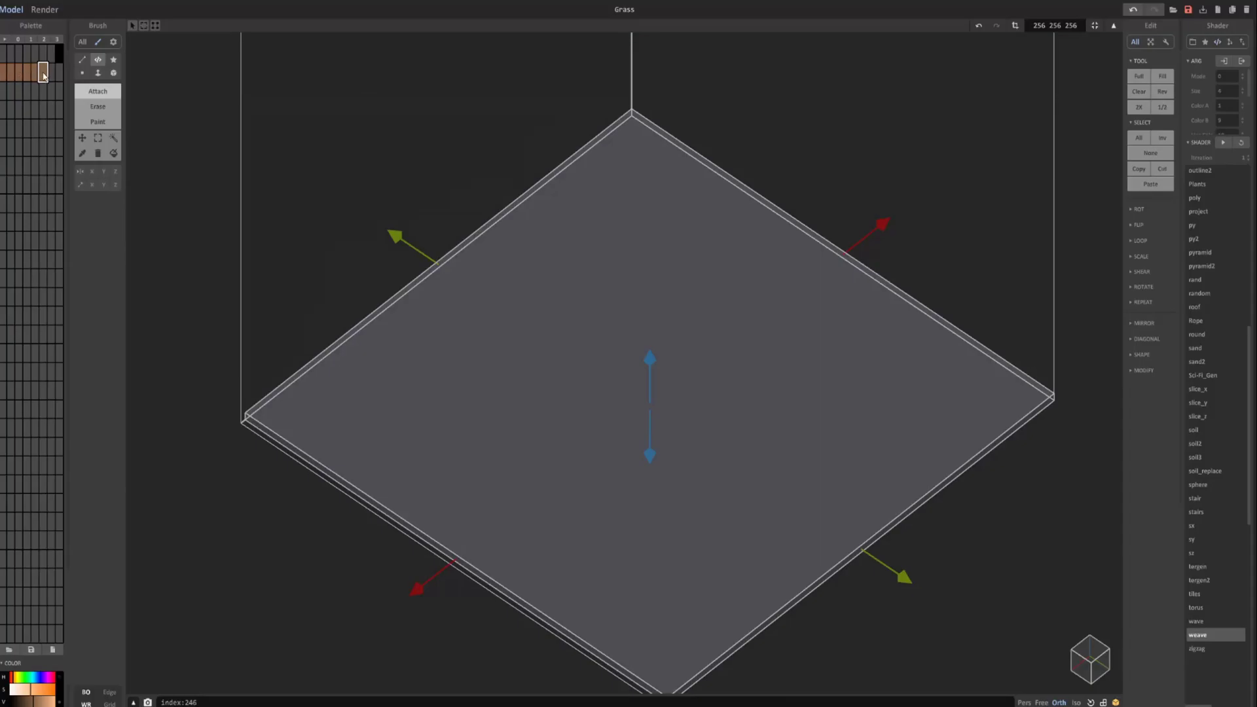
# Set the weave shader's Color A to 241 and Color B to 246.
pyautogui.scroll(-1, 1227, 90)
pyautogui.click(1226, 92)
pyautogui.write('35')
pyautogui.press('BackSpace')
pyautogui.write('25')
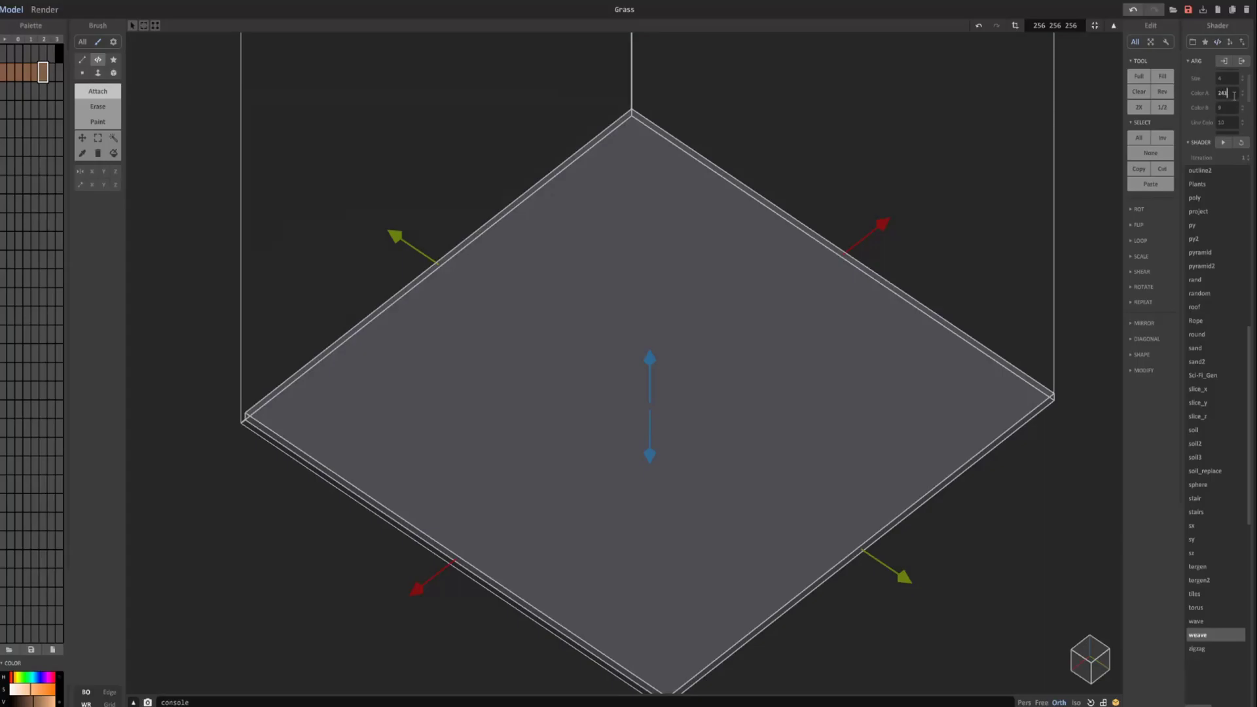
pyautogui.press('Tab')
pyautogui.write('245')
pyautogui.press('Return')
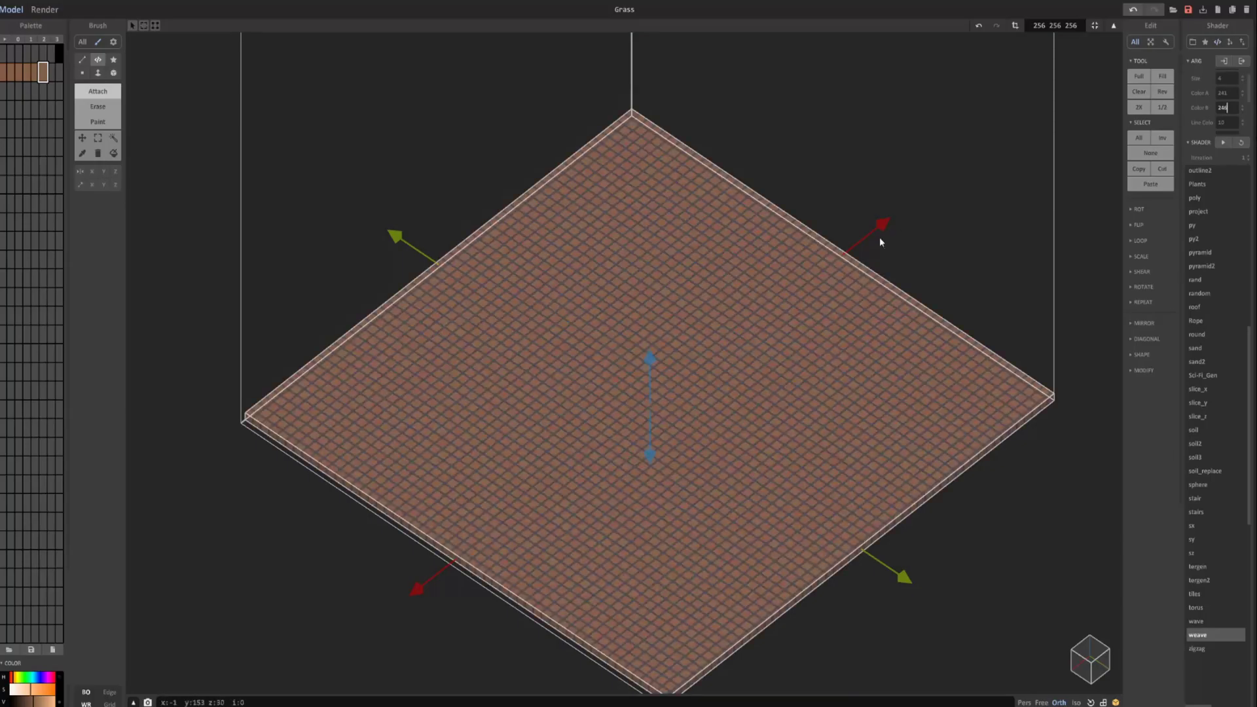
# Examine the brown weave pattern up close and across the whole slab.
pyautogui.scroll(3, 879, 238)
pyautogui.moveTo(875, 284); pyautogui.dragTo(846, 293, button='middle')
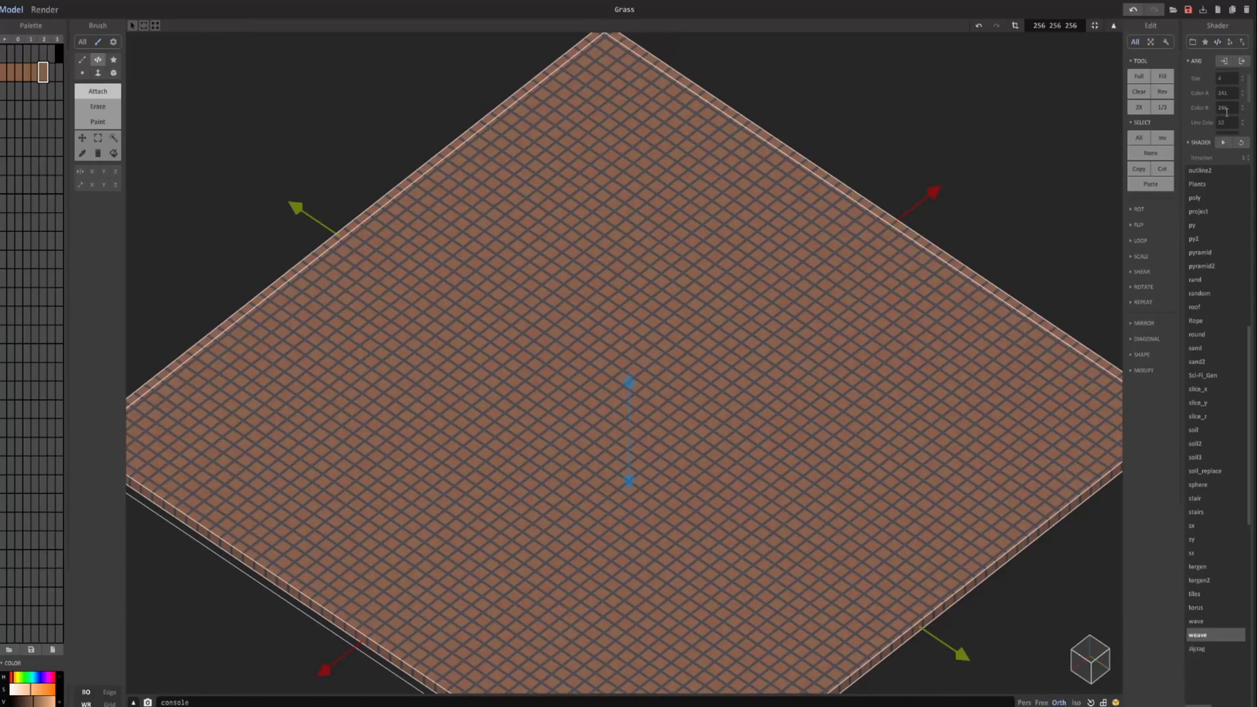
pyautogui.scroll(-2, 901, 186)
pyautogui.scroll(2, 752, 343)
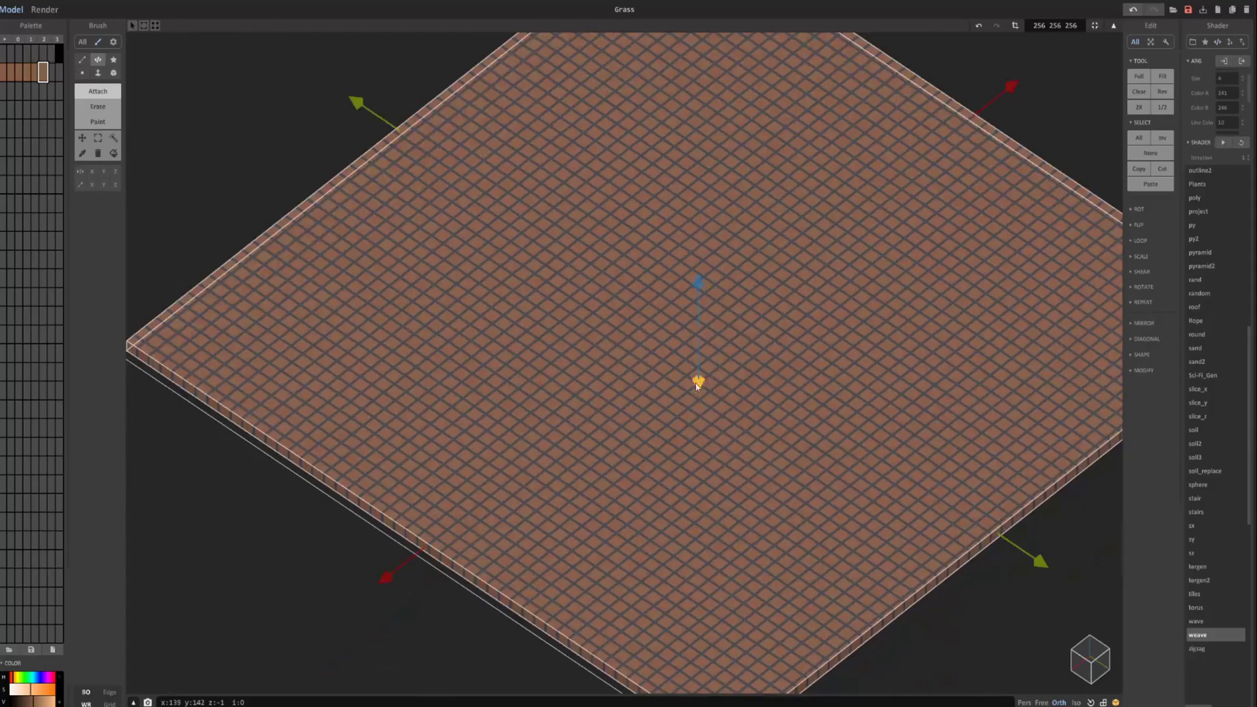
pyautogui.scroll(5, 707, 393)
pyautogui.scroll(2, 679, 378)
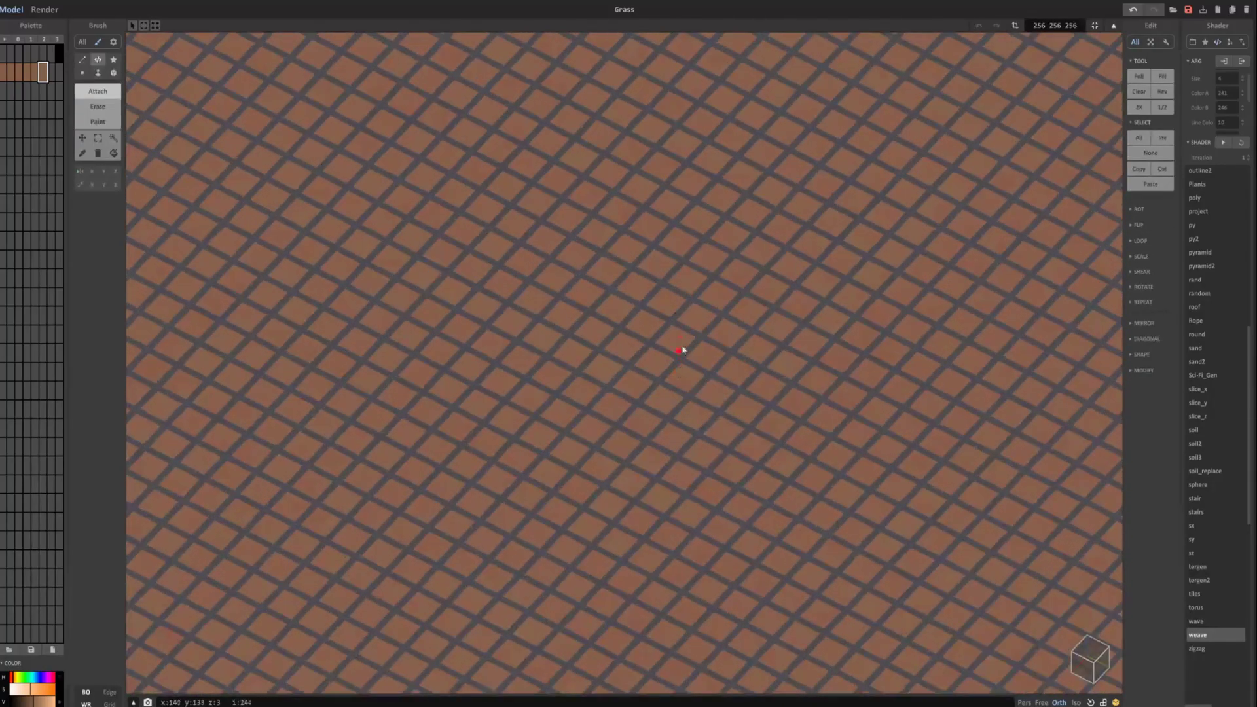
pyautogui.scroll(2, 668, 435)
pyautogui.scroll(2, 662, 289)
pyautogui.scroll(-5, 704, 269)
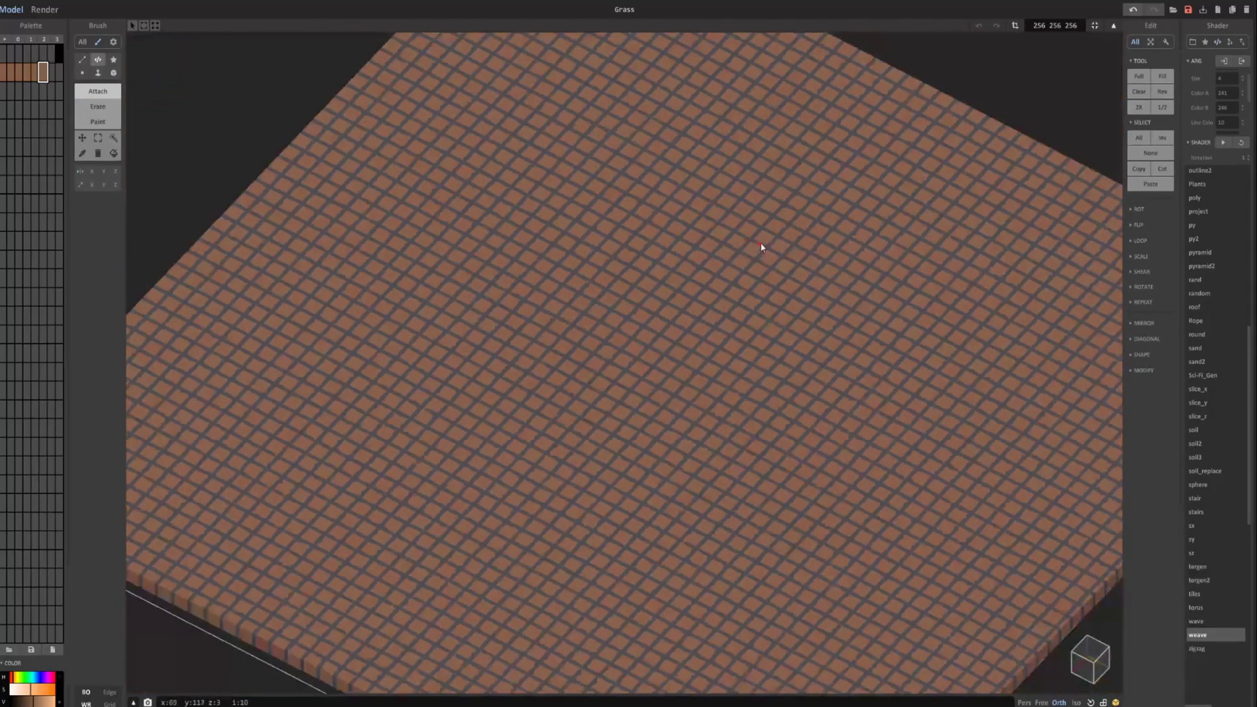
pyautogui.scroll(-4, 769, 284)
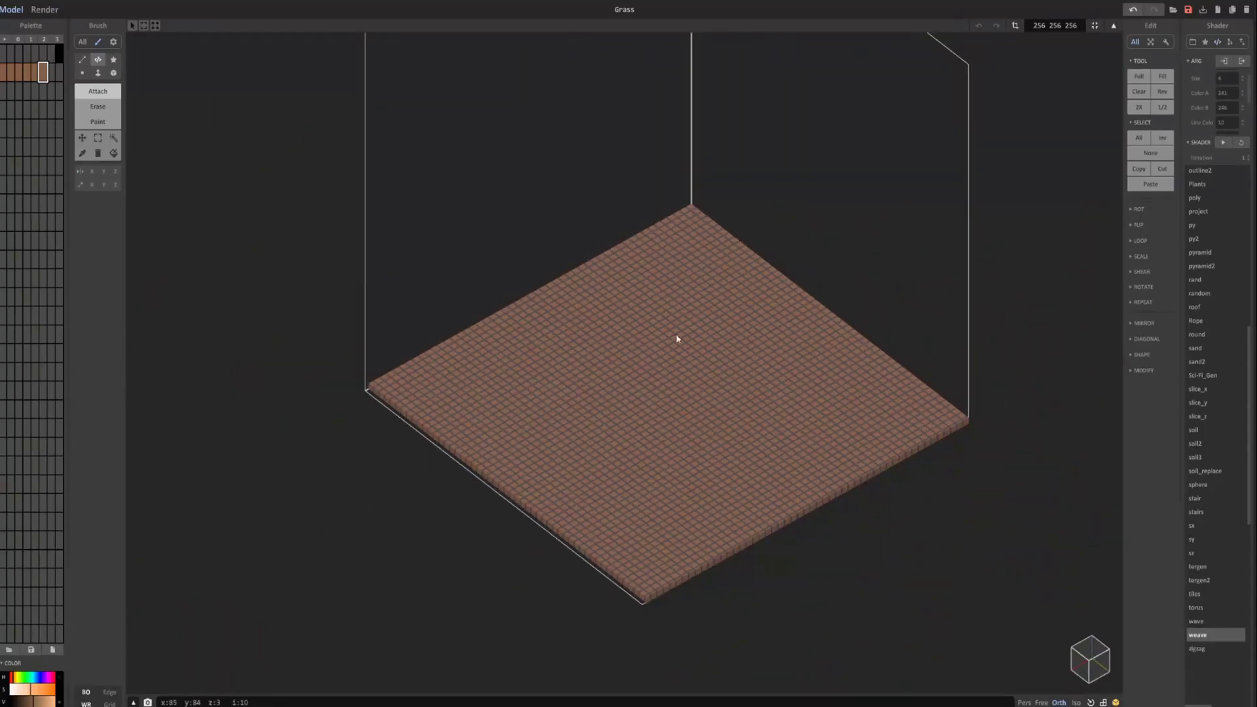
# Recolor palette colors 241 to 246 as a gradient from a lighter salmon-orange to a darker brown.
pyautogui.scroll(4, 661, 368)
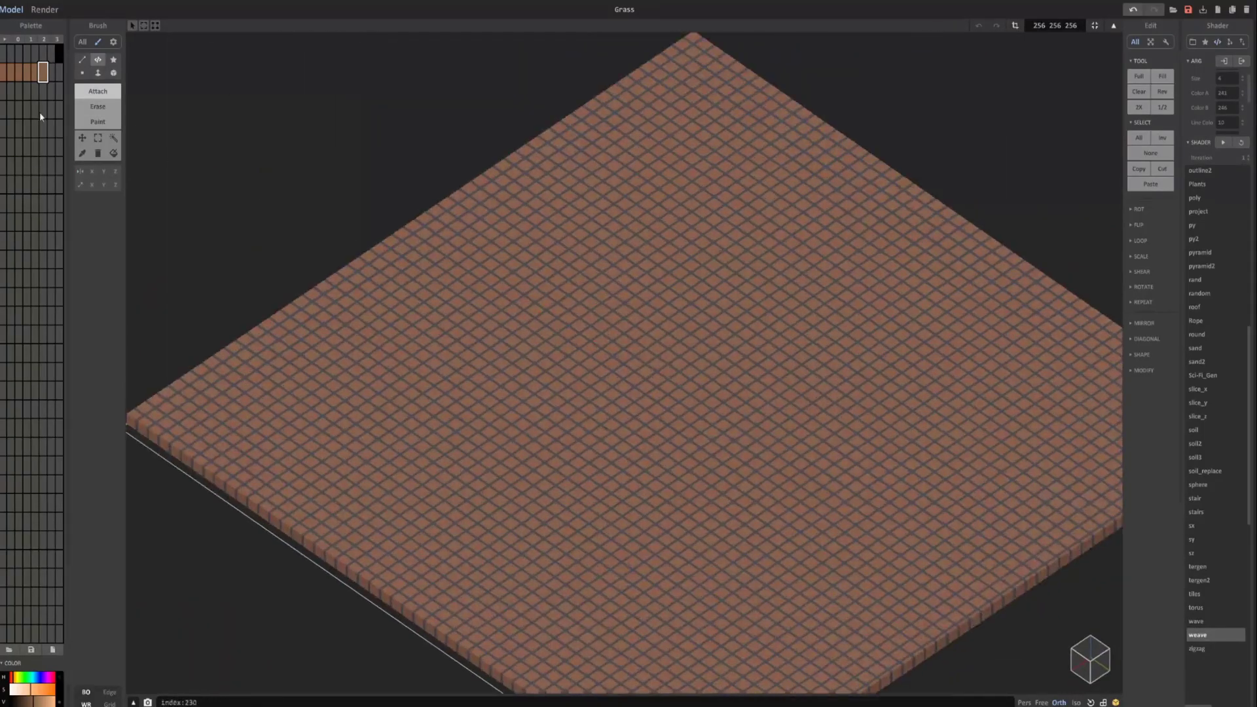
pyautogui.click(3, 73)
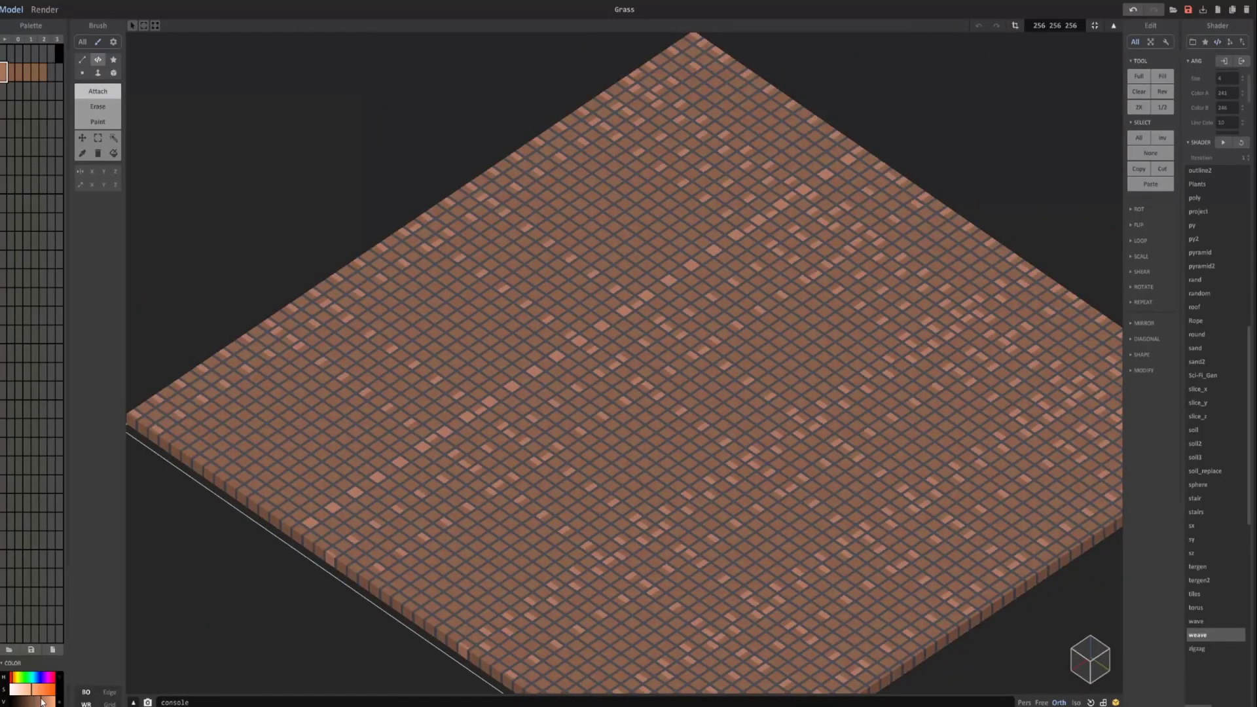
pyautogui.click(36, 74)
pyautogui.scroll(-6, 686, 264)
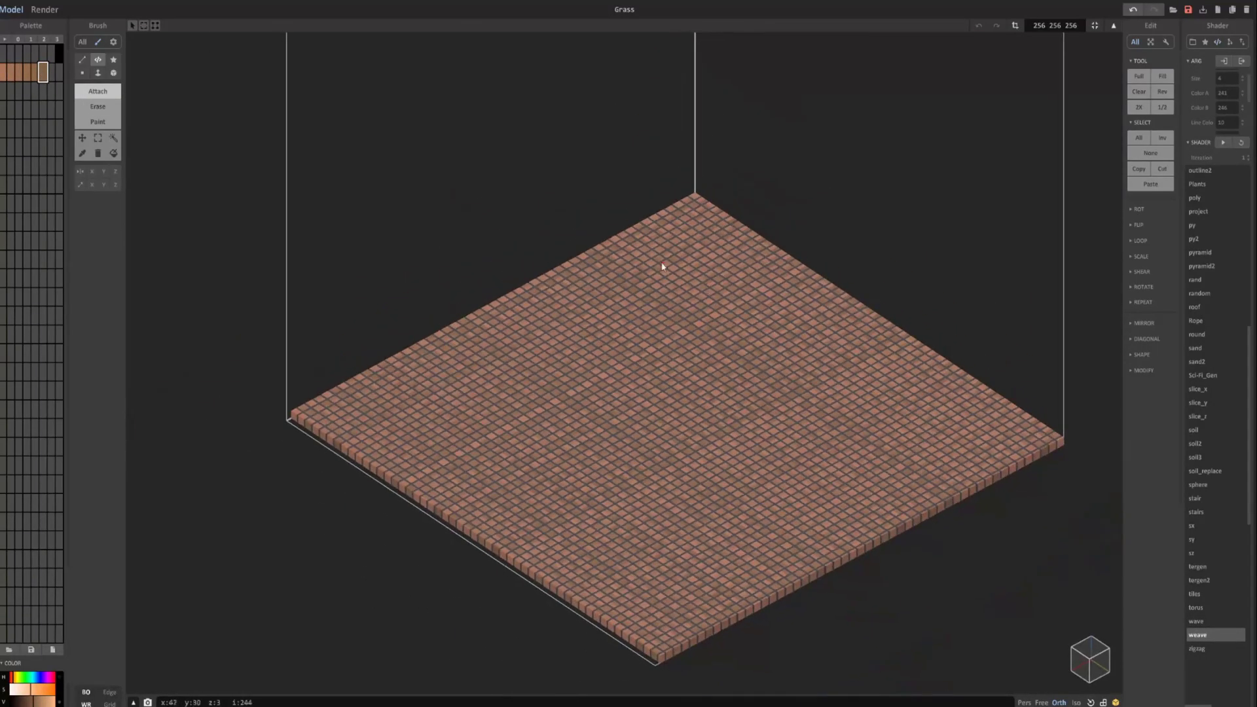
pyautogui.scroll(6, 627, 344)
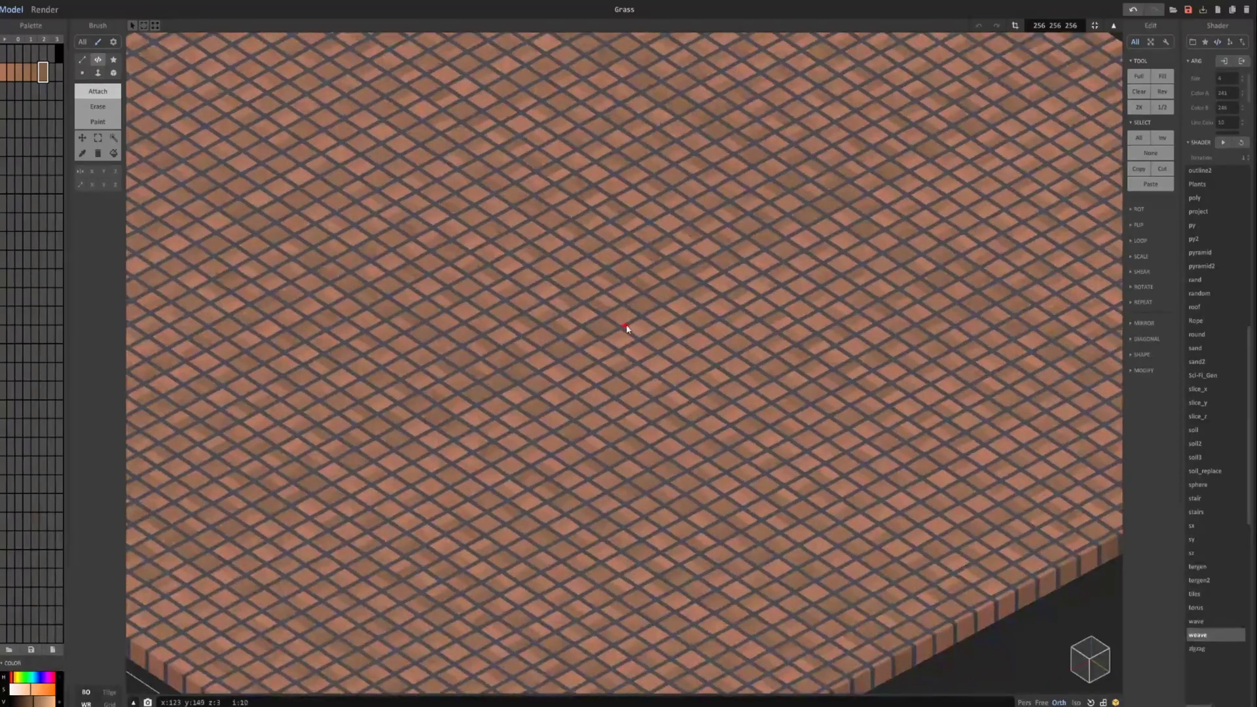
# Recolor palette color 10, used for the weave's grid lines, to dark brown.
pyautogui.click(10, 615)
pyautogui.click(43, 691)
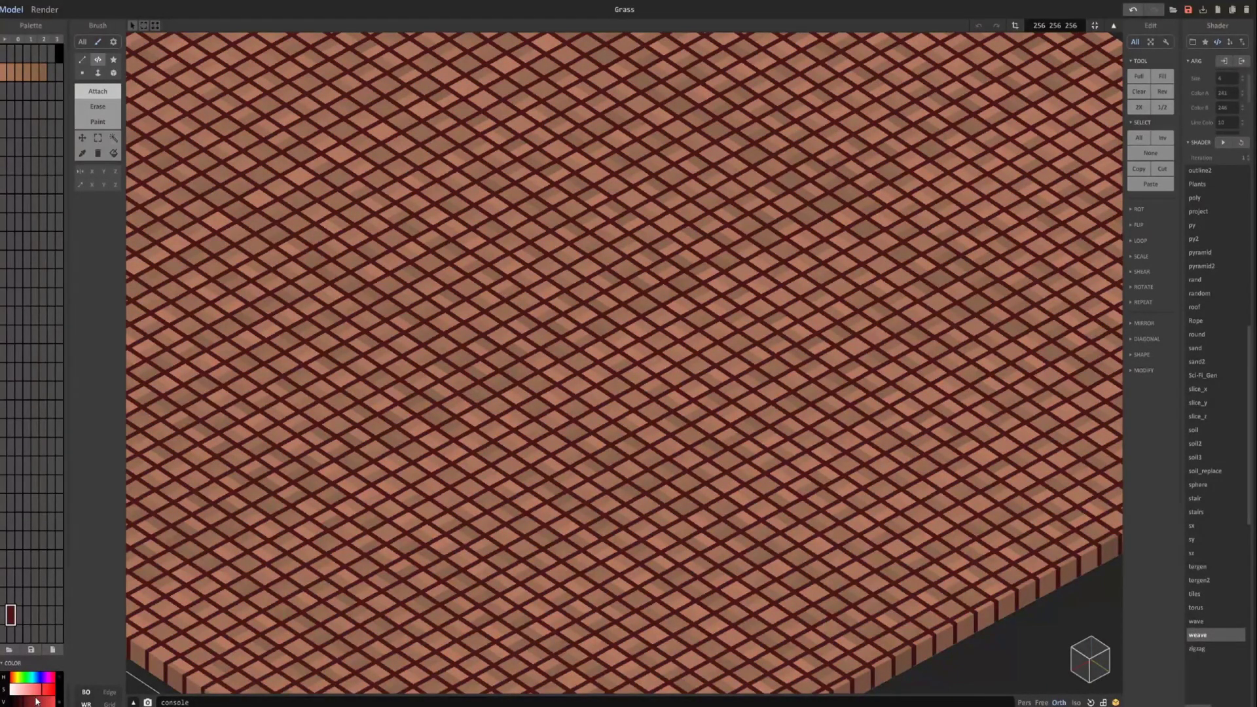
pyautogui.click(14, 678)
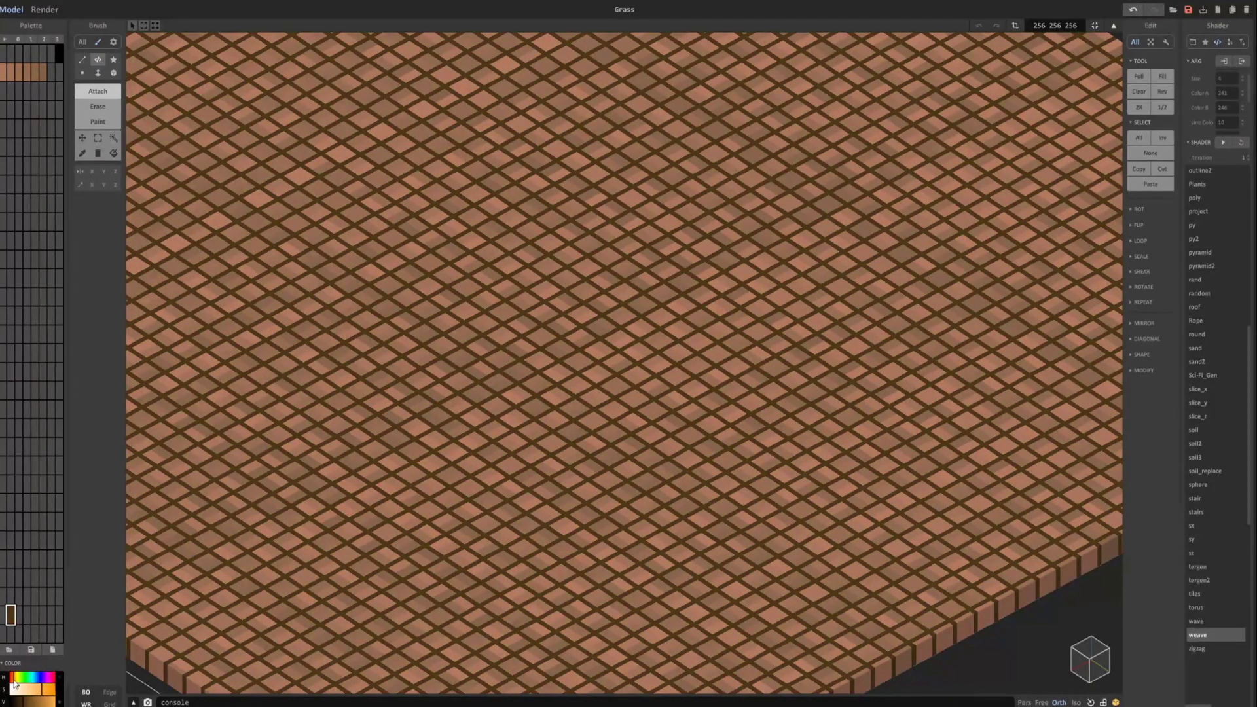
# Examine the whole recolored weave slab and preview it in the Render view.
pyautogui.scroll(-10, 576, 377)
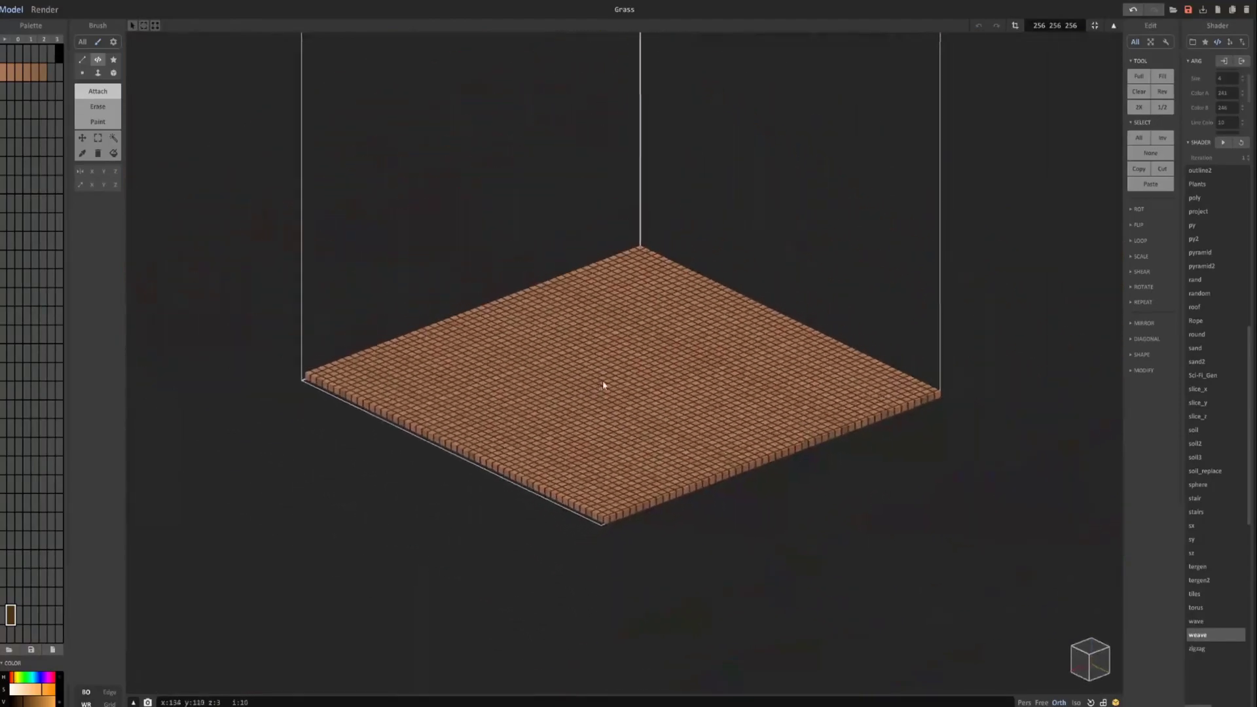
pyautogui.scroll(3, 603, 385)
pyautogui.scroll(-4, 598, 384)
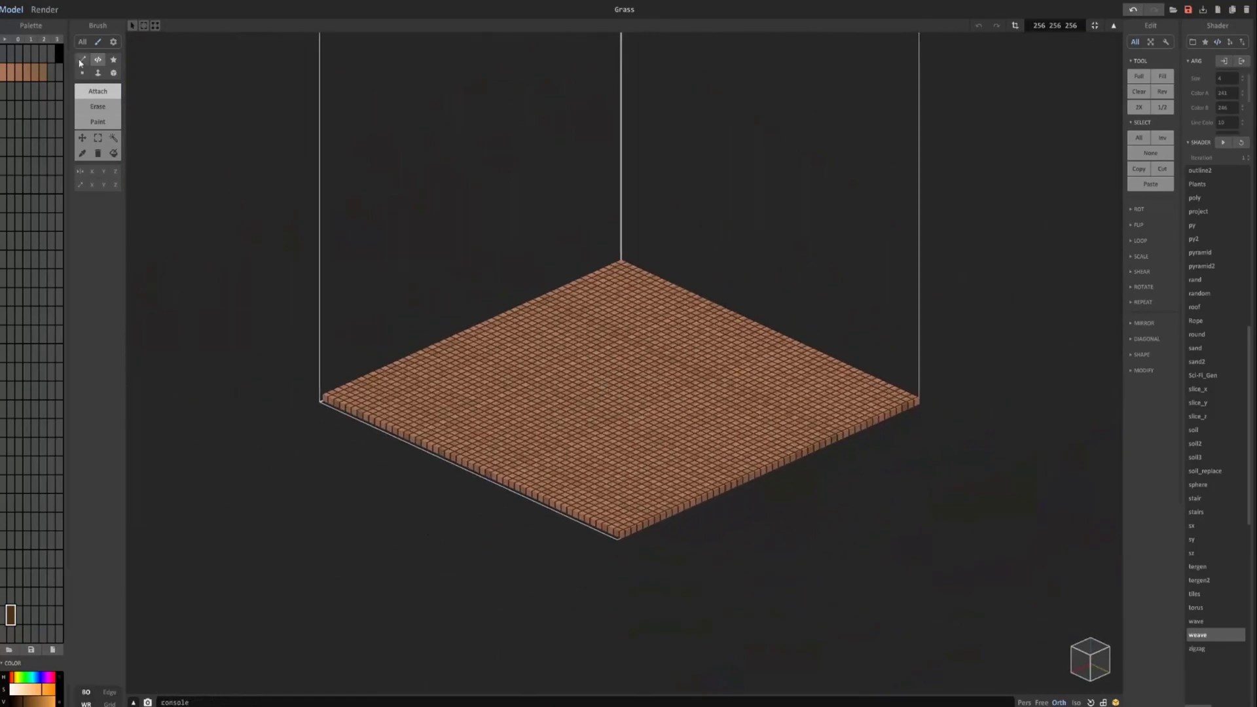
pyautogui.click(46, 9)
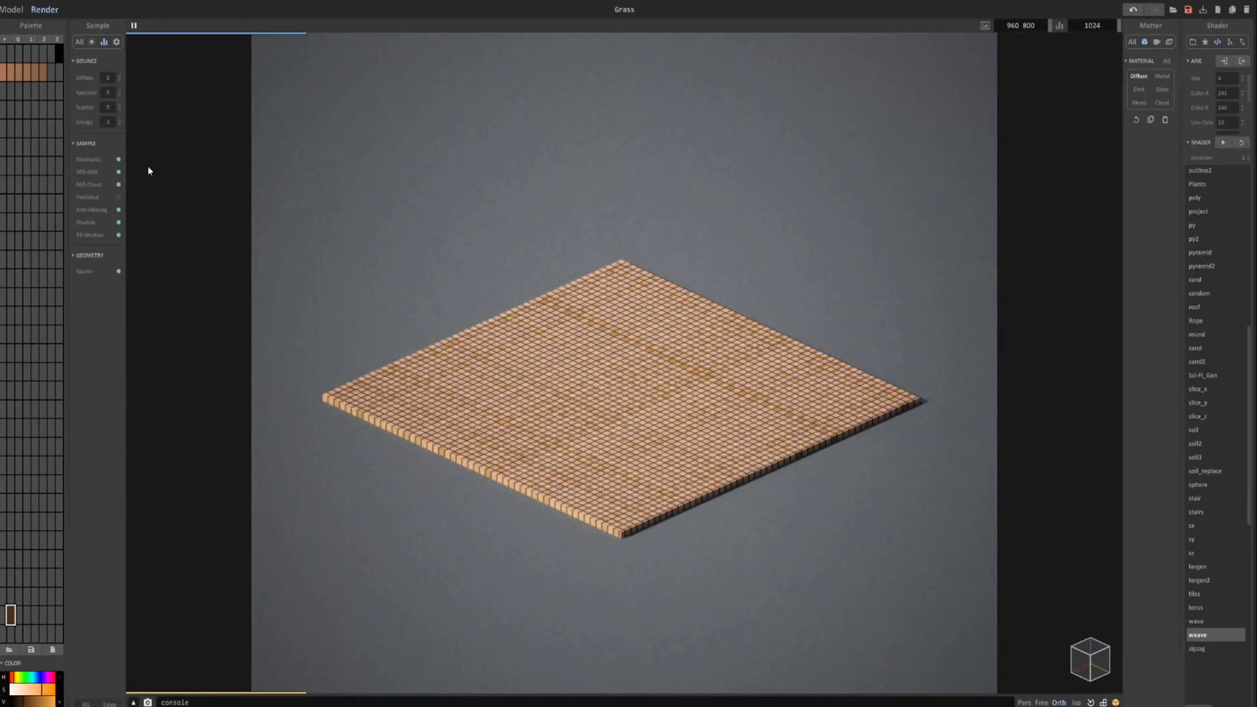
pyautogui.click(13, 9)
pyautogui.moveTo(650, 302); pyautogui.dragTo(641, 318, button='right')
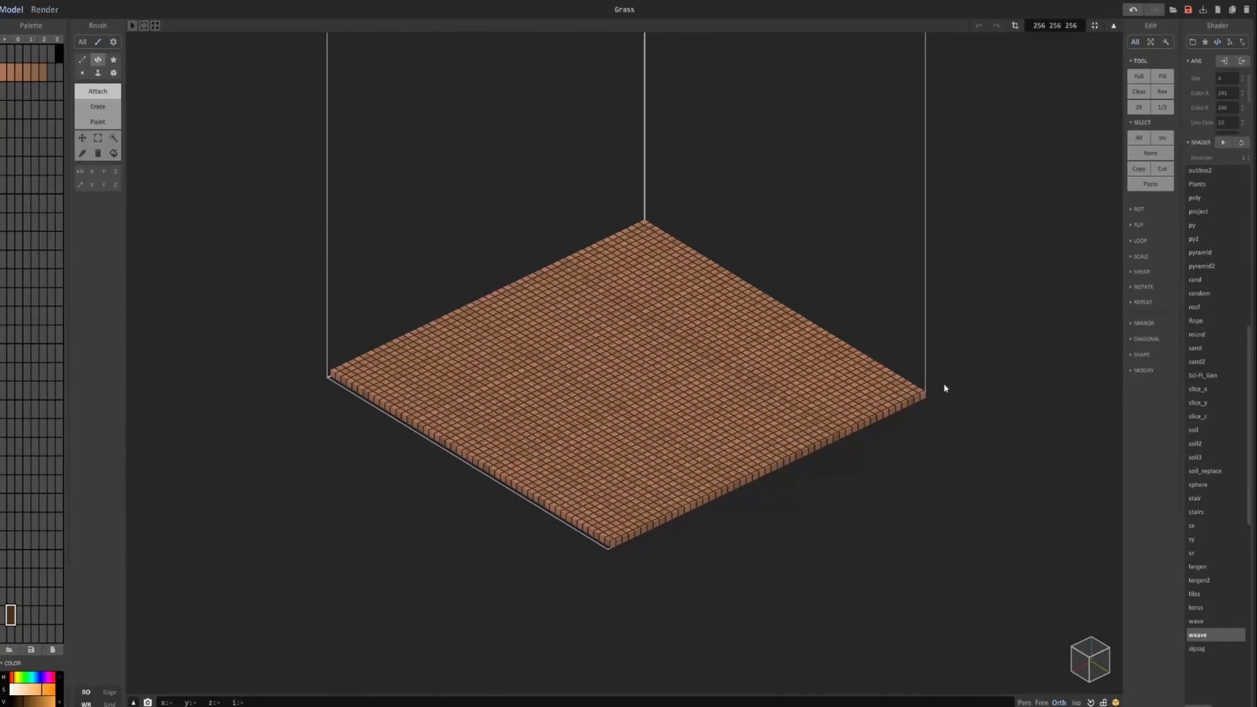
# Clear the weave slab and draw a zigzag shader slab across the whole floor using the multicolored palette.
pyautogui.press('Delete')
pyautogui.click(1207, 651)
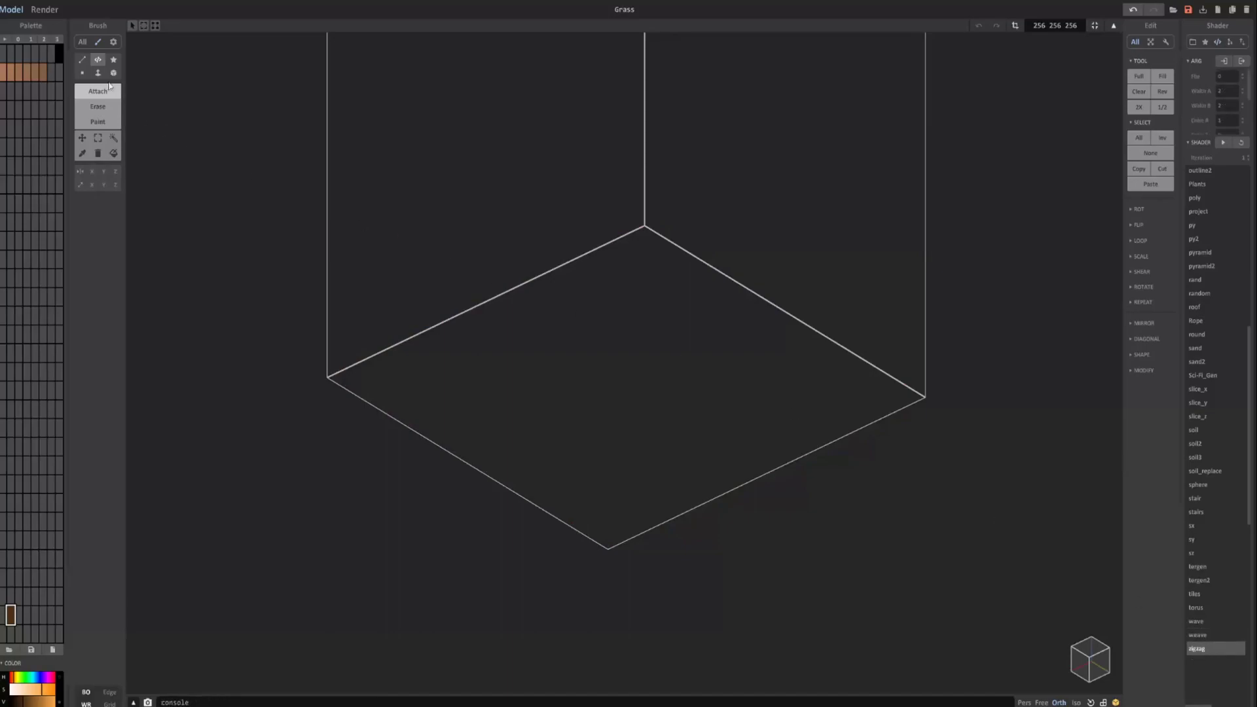
pyautogui.moveTo(649, 221); pyautogui.dragTo(620, 430)
pyautogui.click(20, 39)
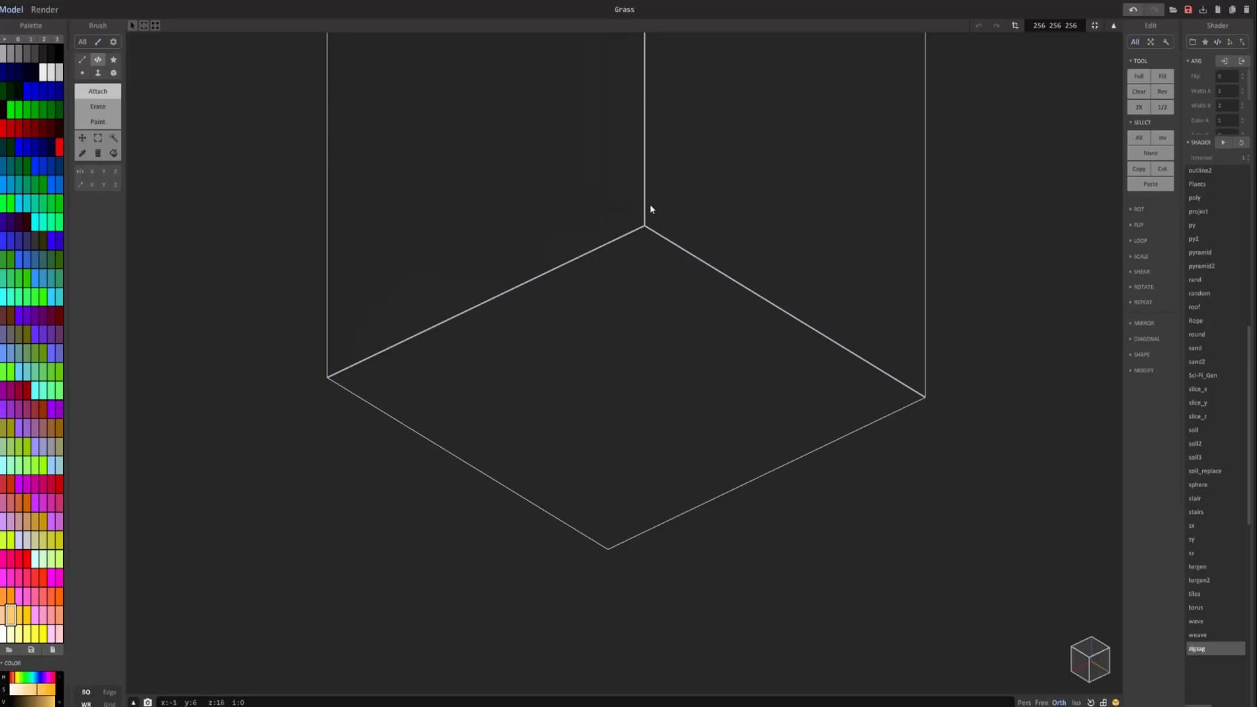
pyautogui.moveTo(647, 227)
pyautogui.mouseDown()
pyautogui.moveTo(594, 590)
pyautogui.moveTo(641, 564)
pyautogui.mouseUp()
# Examine the zigzag slab's pattern from several angles and look through the shader's parameters.
pyautogui.moveTo(687, 432); pyautogui.dragTo(778, 448, button='right')
pyautogui.scroll(3, 778, 448)
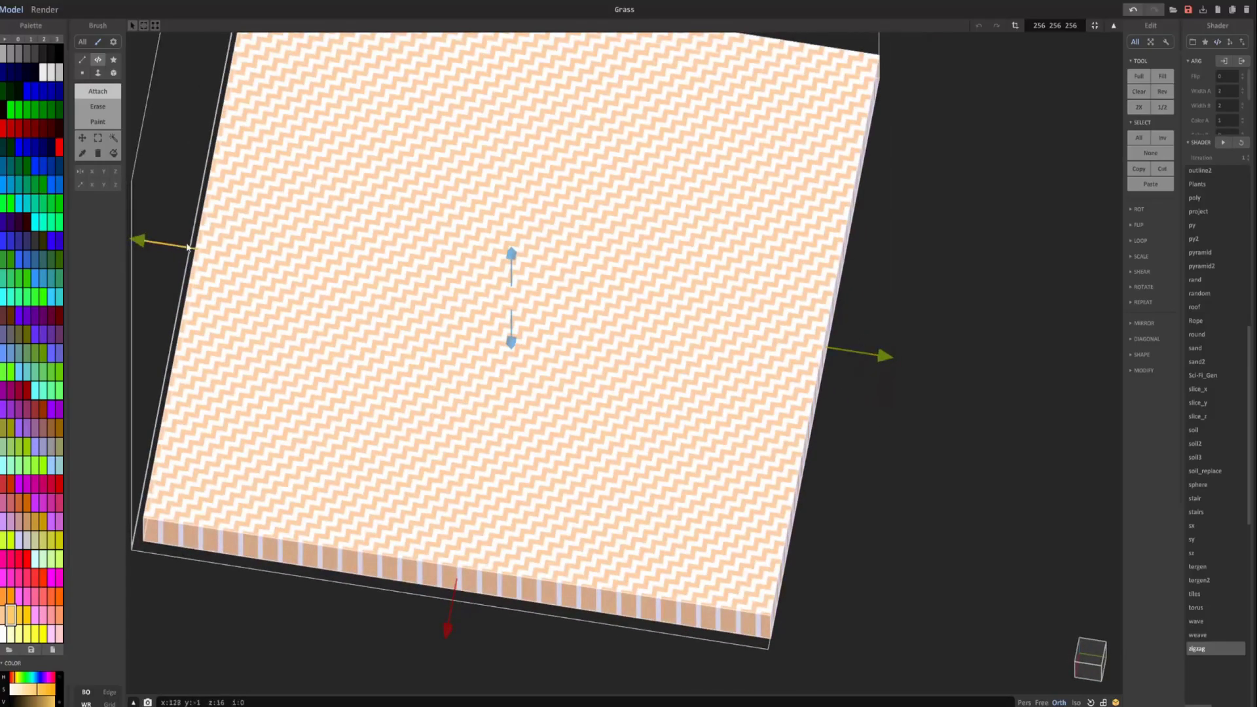
pyautogui.scroll(-3, 567, 393)
pyautogui.moveTo(507, 523); pyautogui.dragTo(422, 497, button='right')
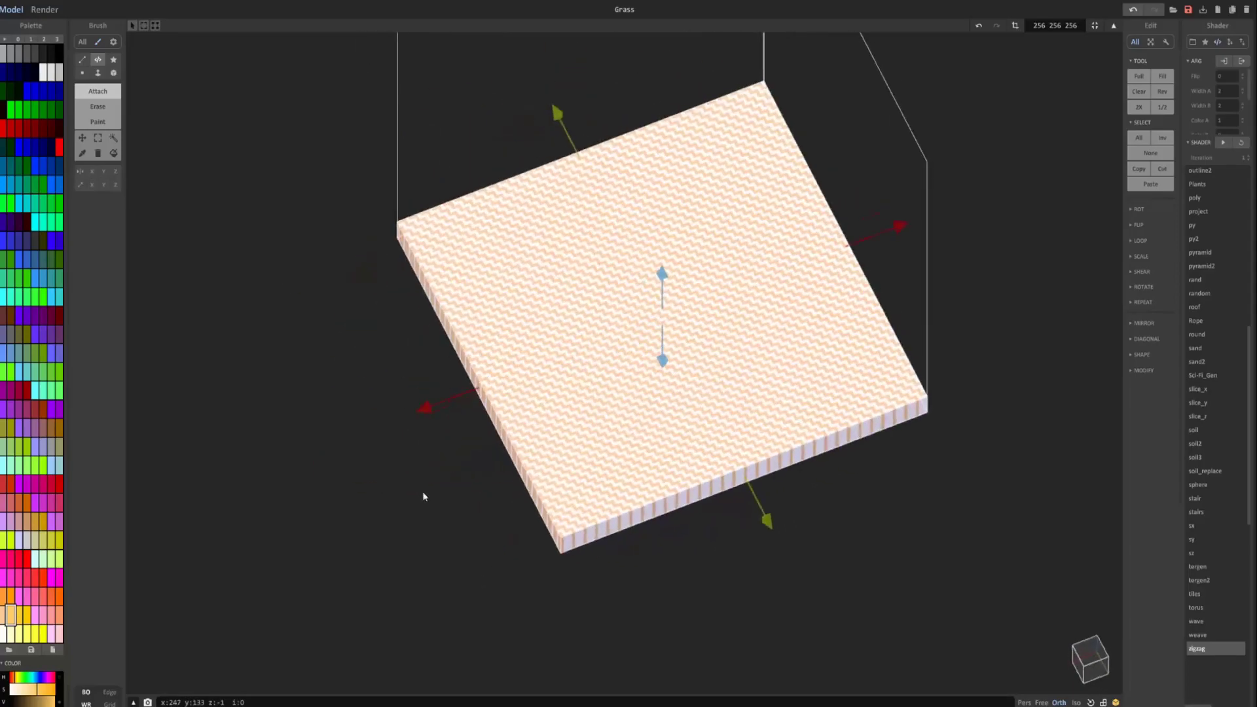
pyautogui.moveTo(952, 308); pyautogui.dragTo(907, 419, button='middle')
pyautogui.scroll(4, 907, 419)
pyautogui.scroll(-3, 735, 362)
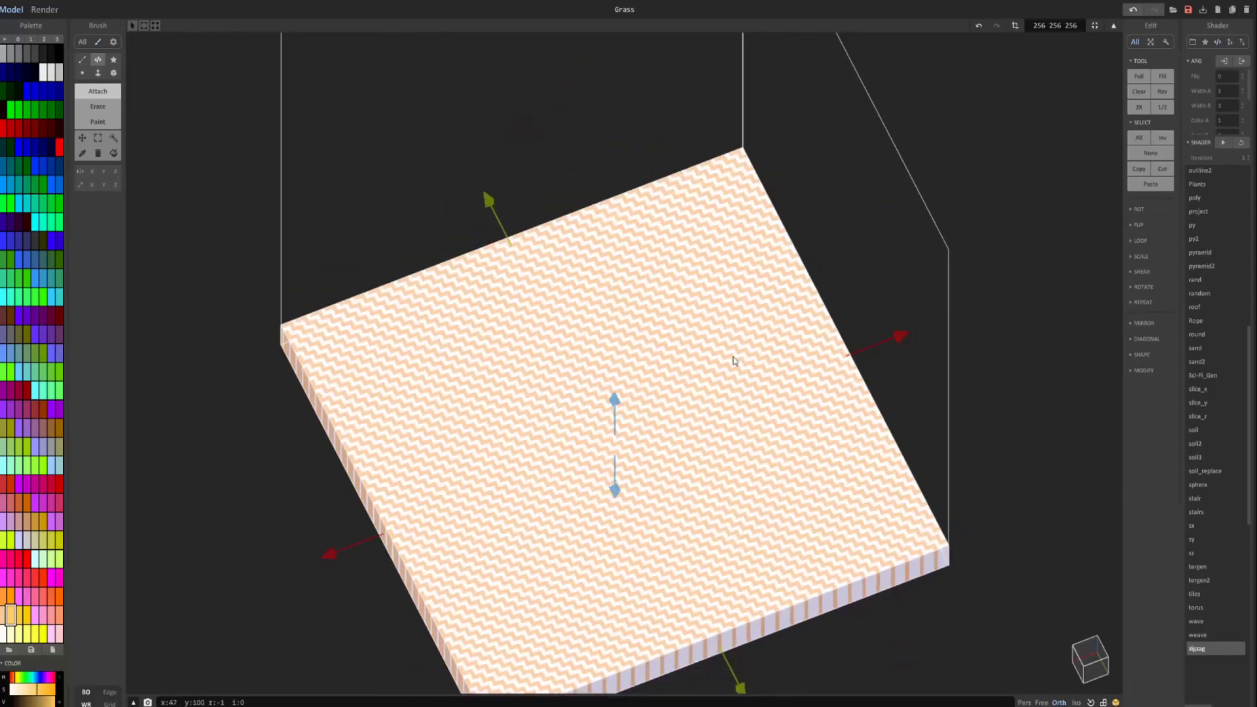
pyautogui.scroll(-1, 1234, 84)
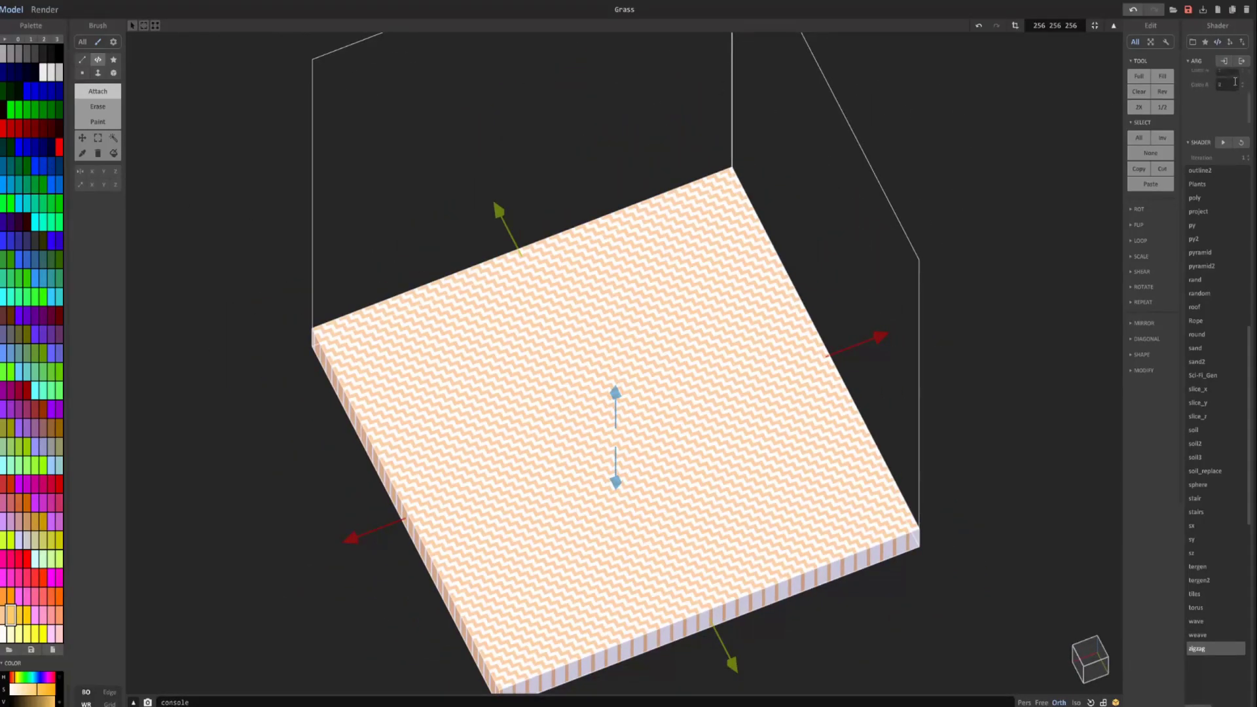
pyautogui.scroll(1, 1237, 81)
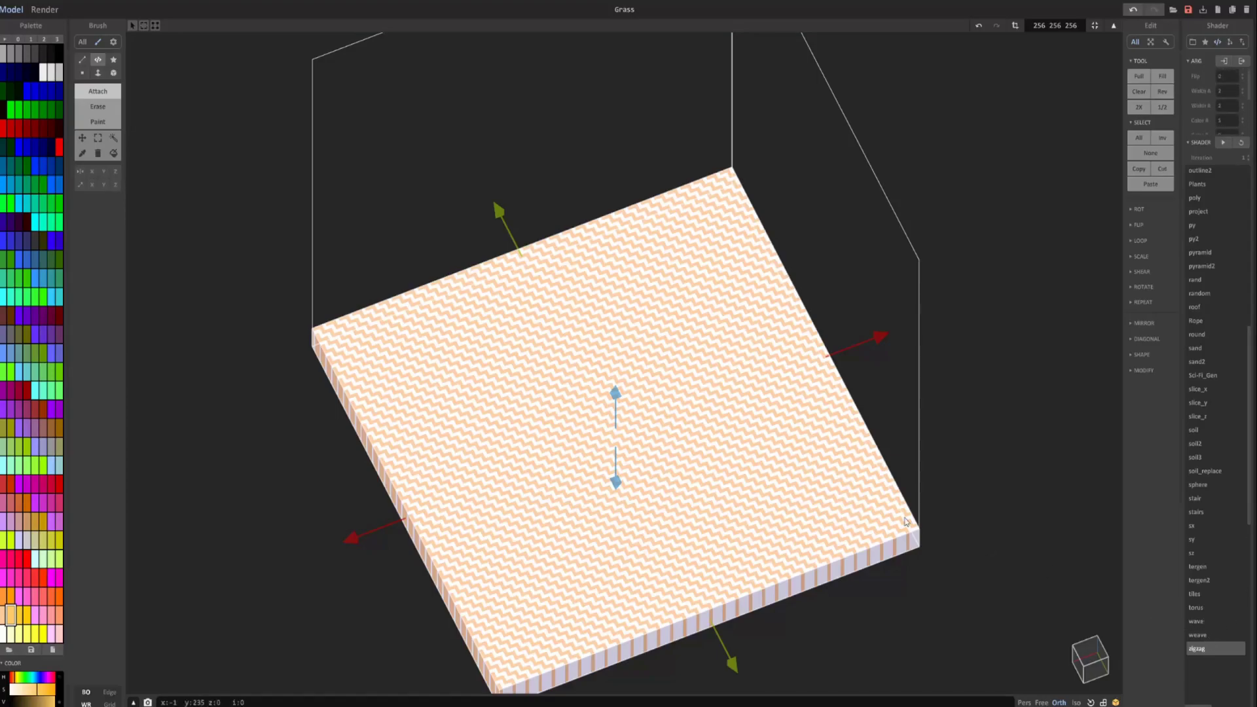
# Clear the zigzag slab and draw a torus shader shape across most of the empty volume's floor.
pyautogui.click(1207, 607)
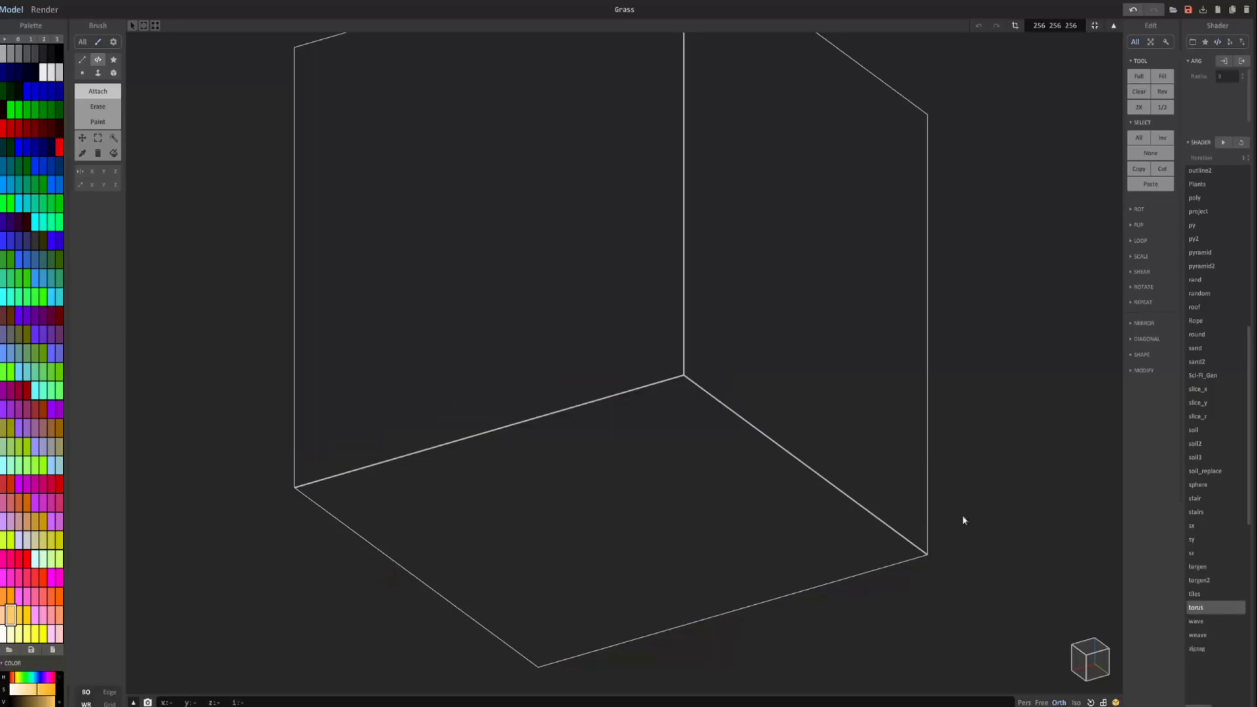
pyautogui.scroll(-5, 964, 516)
pyautogui.moveTo(964, 516); pyautogui.dragTo(985, 522, button='right')
pyautogui.scroll(2, 608, 278)
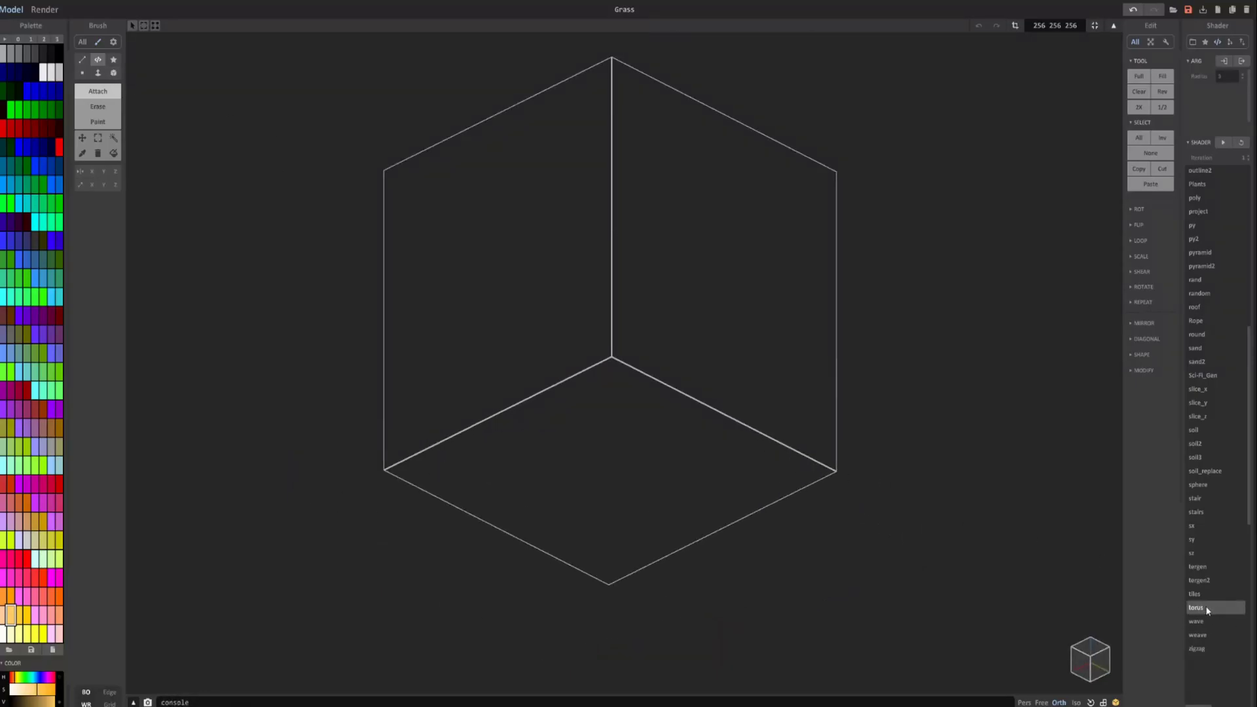
pyautogui.moveTo(601, 236); pyautogui.dragTo(570, 553)
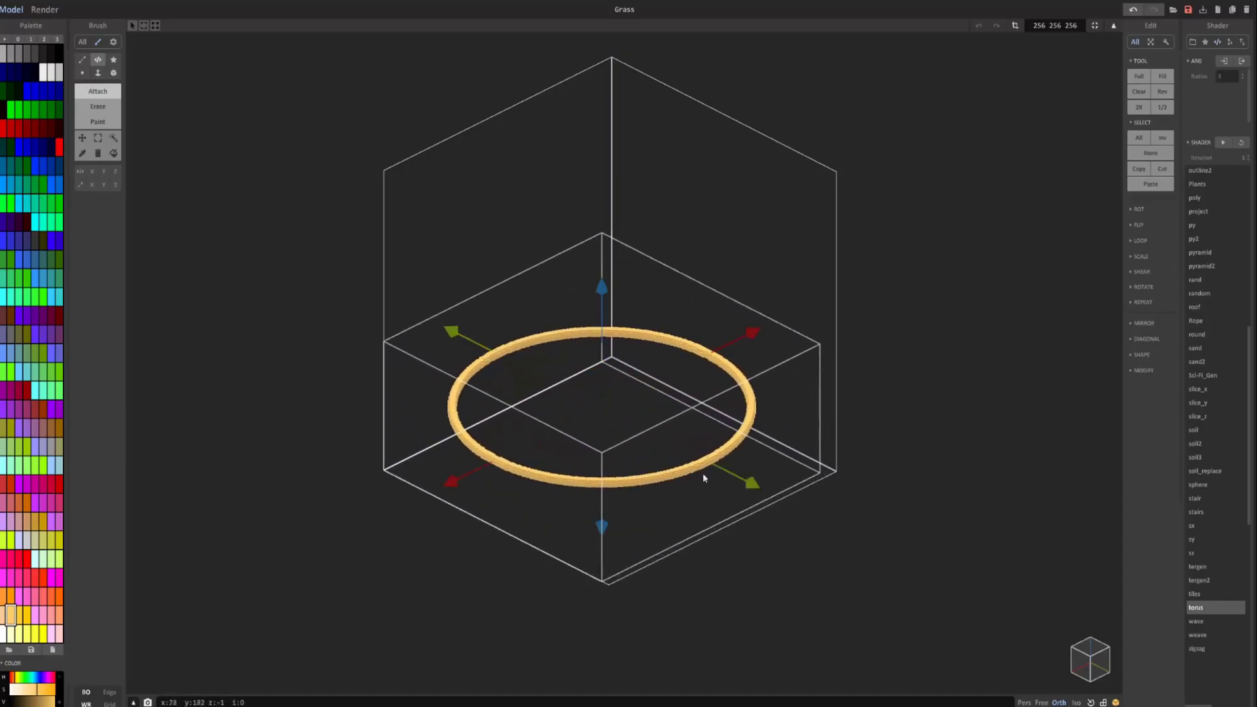
# Extend the torus's bounding box to the volume's edge and up to its full height.
pyautogui.moveTo(736, 346); pyautogui.dragTo(760, 334)
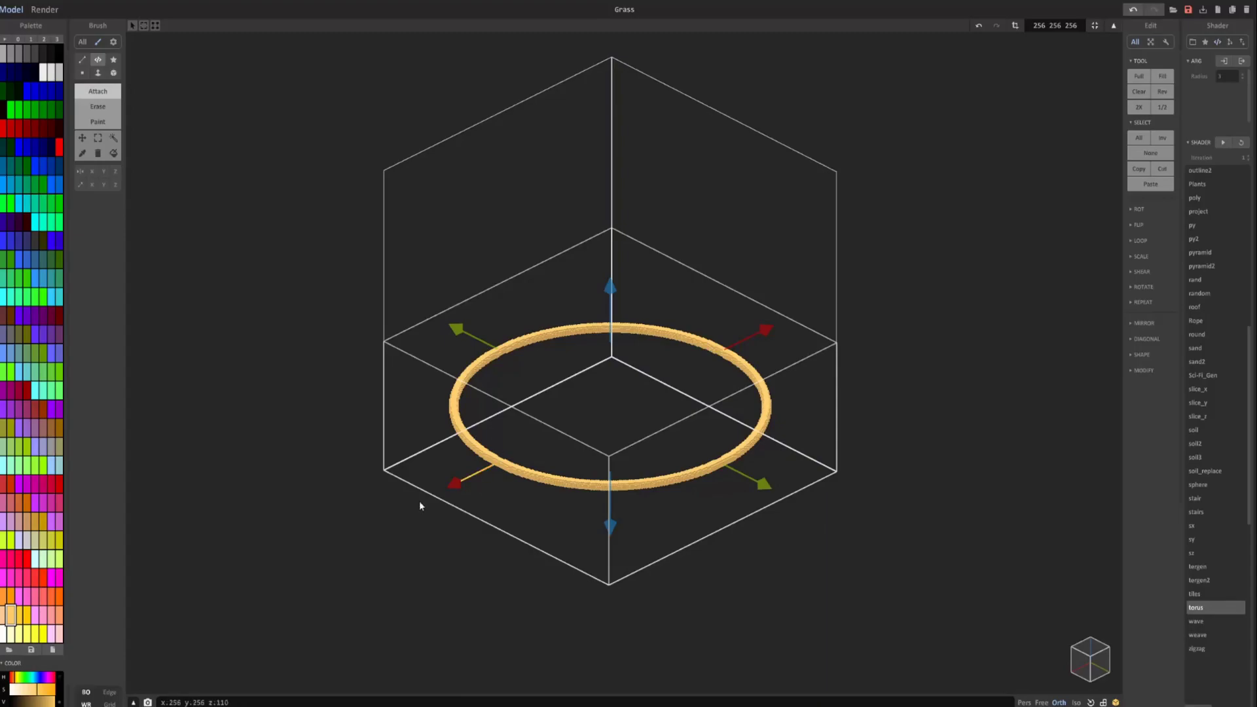
pyautogui.moveTo(420, 503); pyautogui.dragTo(468, 488, button='right')
pyautogui.scroll(3, 468, 487)
pyautogui.moveTo(468, 490); pyautogui.dragTo(613, 322, button='middle')
pyautogui.moveTo(623, 321); pyautogui.dragTo(660, 28)
pyautogui.moveTo(637, 639); pyautogui.dragTo(786, 393, button='middle')
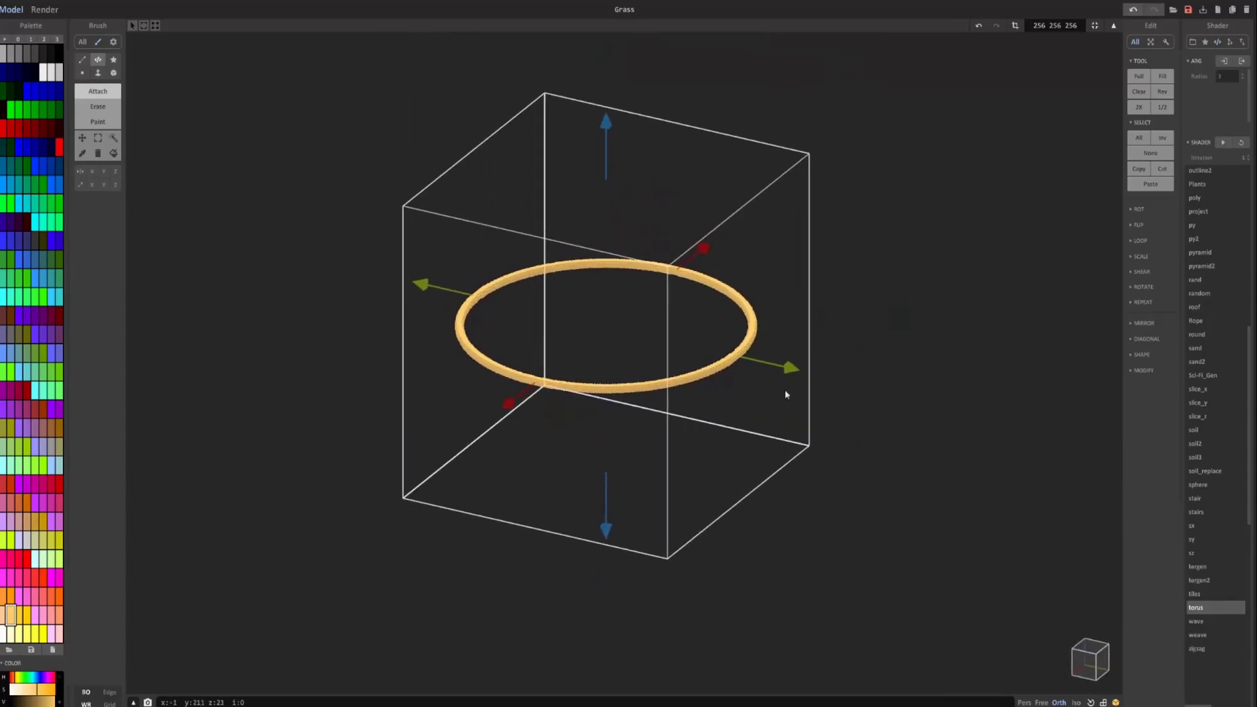
# Set the torus shader's Radius to 37 and view the thickened ring from above and the side.
pyautogui.moveTo(1244, 74); pyautogui.dragTo(1243, 2)
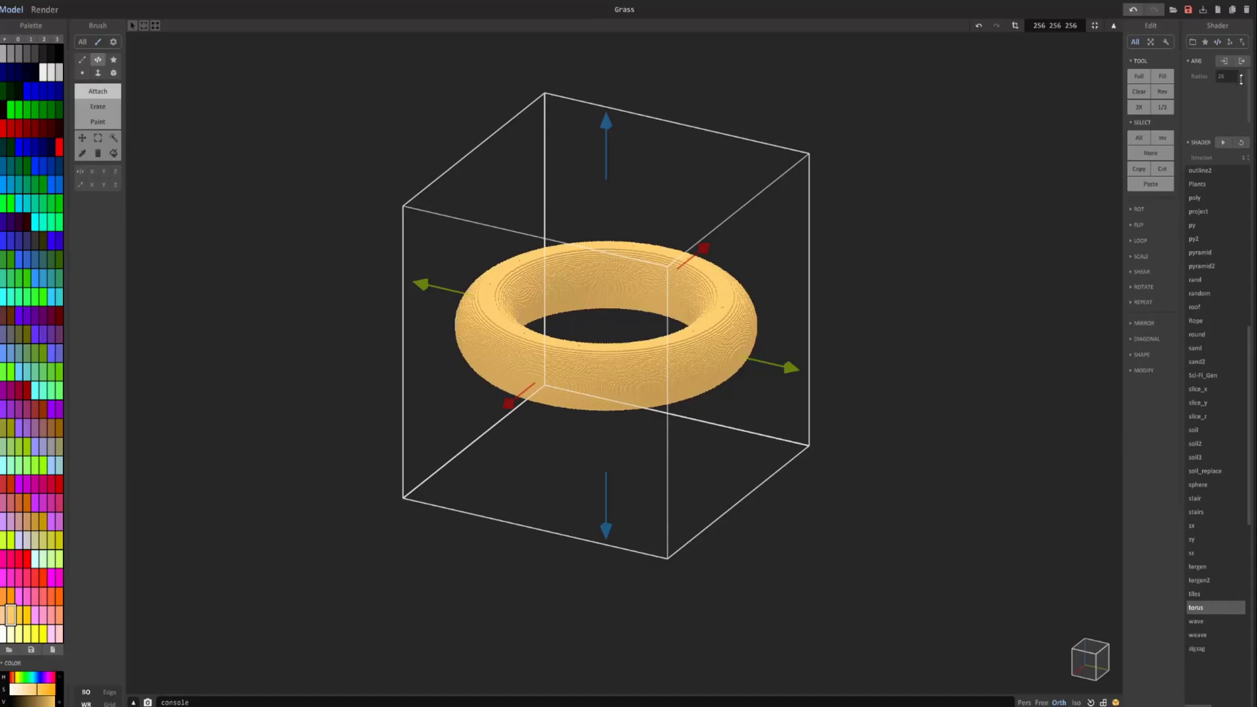
pyautogui.moveTo(1241, 78); pyautogui.dragTo(1253, 34)
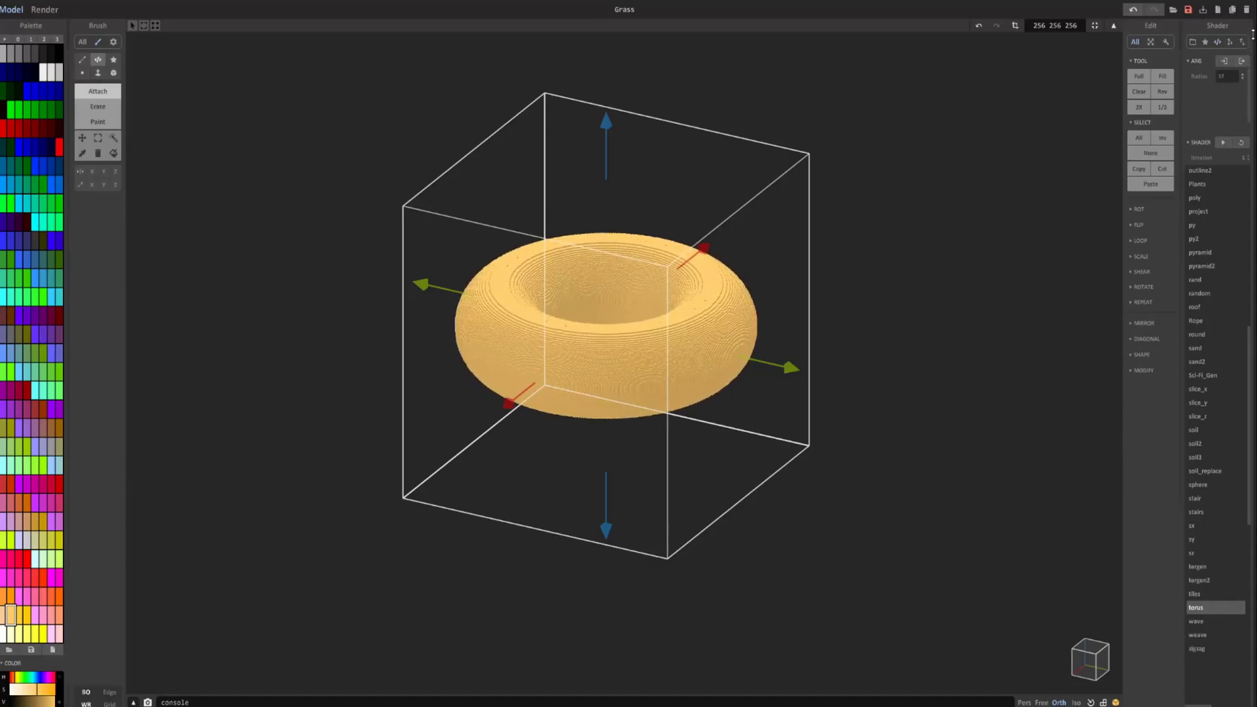
pyautogui.moveTo(704, 365); pyautogui.dragTo(675, 322, button='right')
pyautogui.scroll(3, 533, 405)
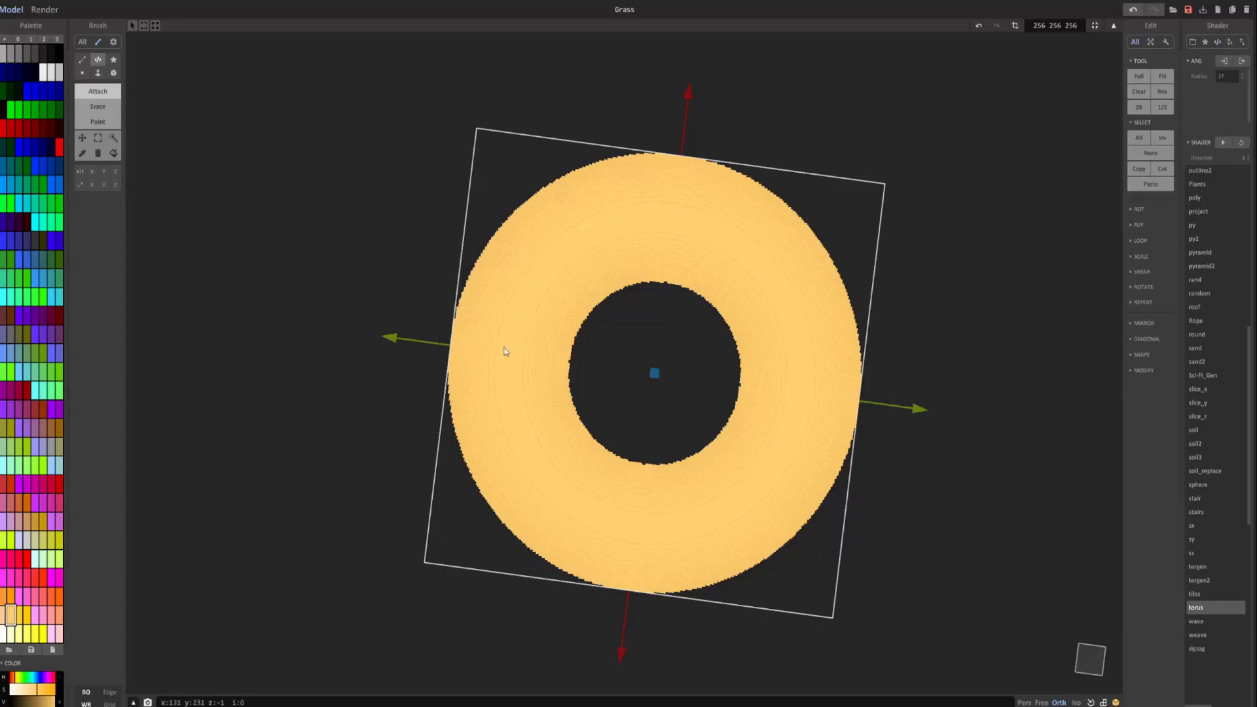
pyautogui.moveTo(563, 340); pyautogui.dragTo(880, 264, button='right')
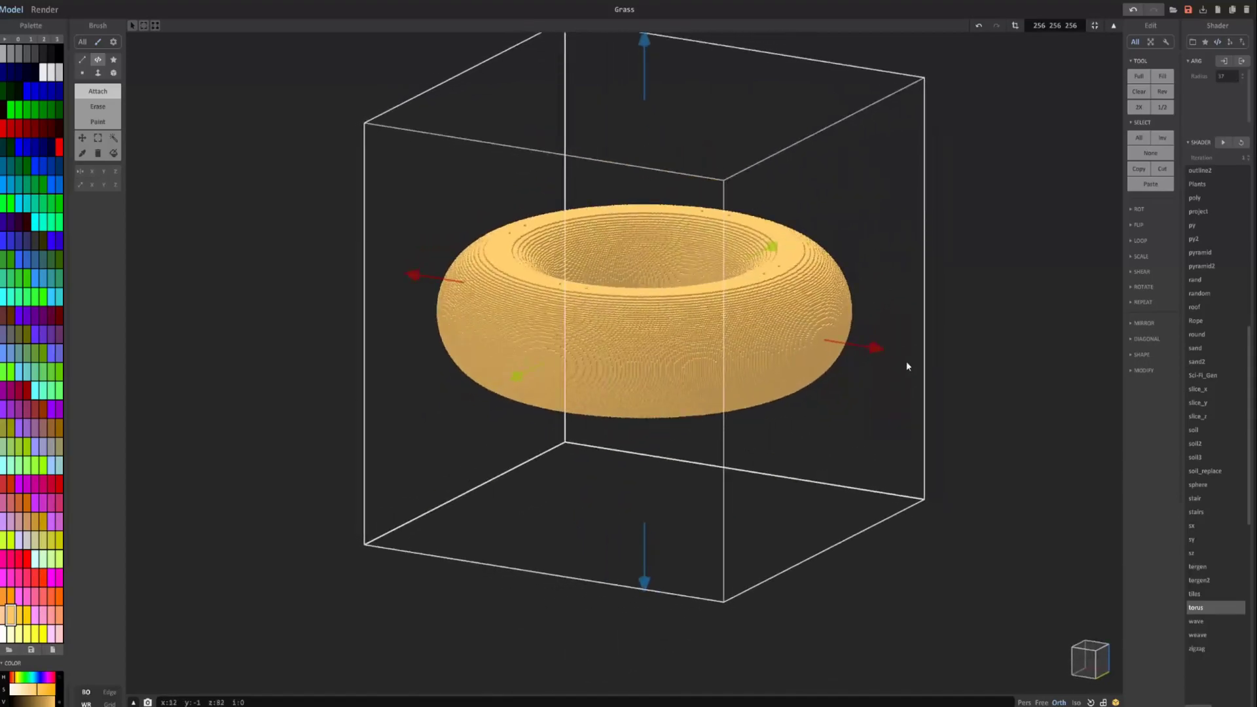
# Delete the torus object and select the grass shader from the brush collection for an empty volume.
pyautogui.press('Tab')
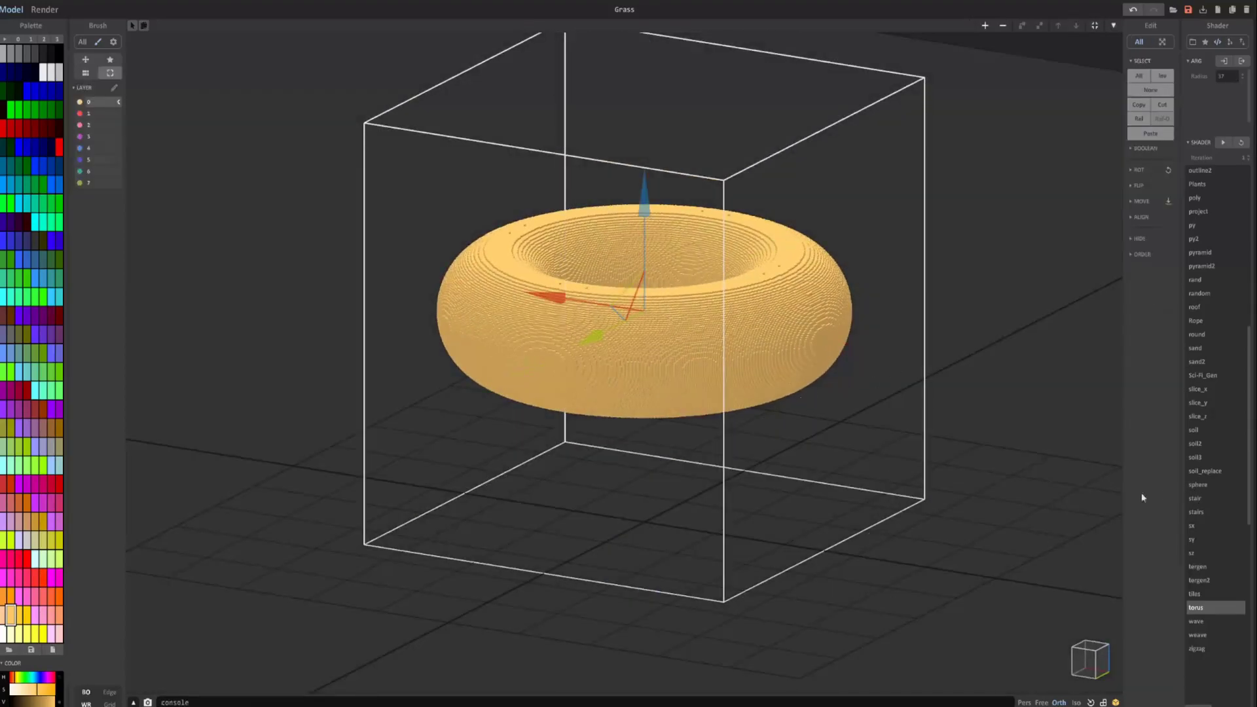
pyautogui.press('Delete')
pyautogui.scroll(5, 1192, 303)
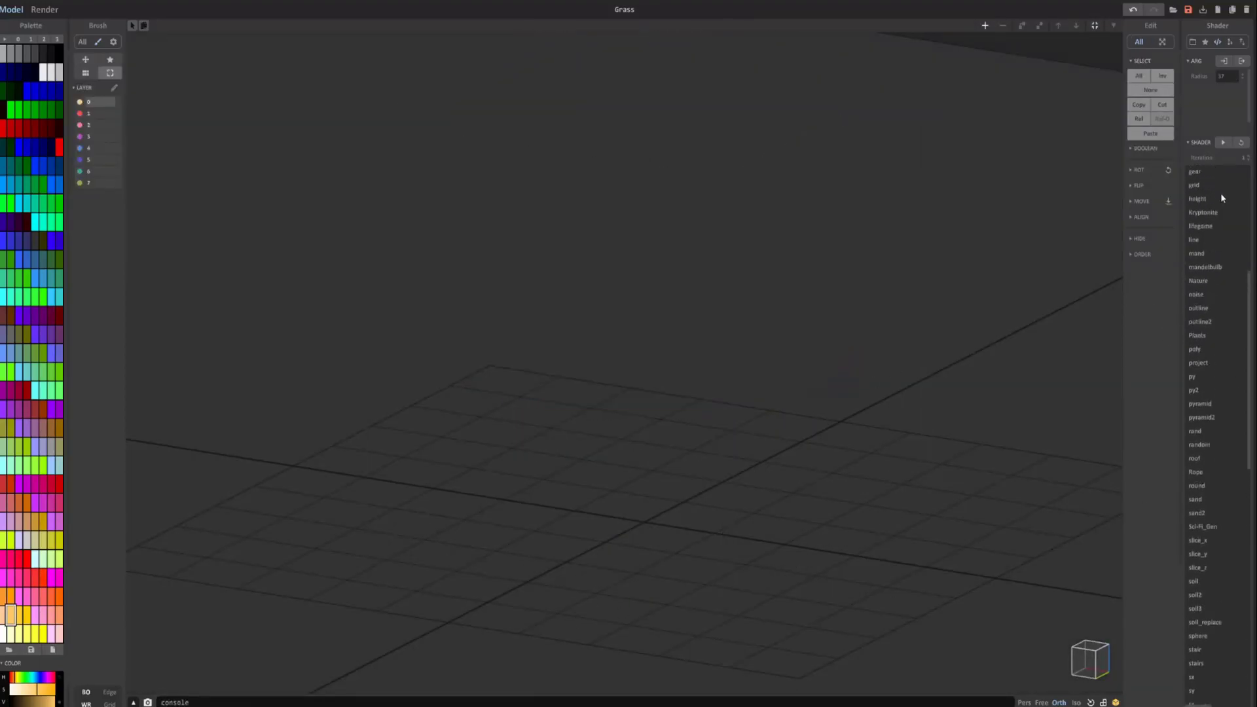
pyautogui.scroll(10, 1221, 192)
pyautogui.click(1192, 186)
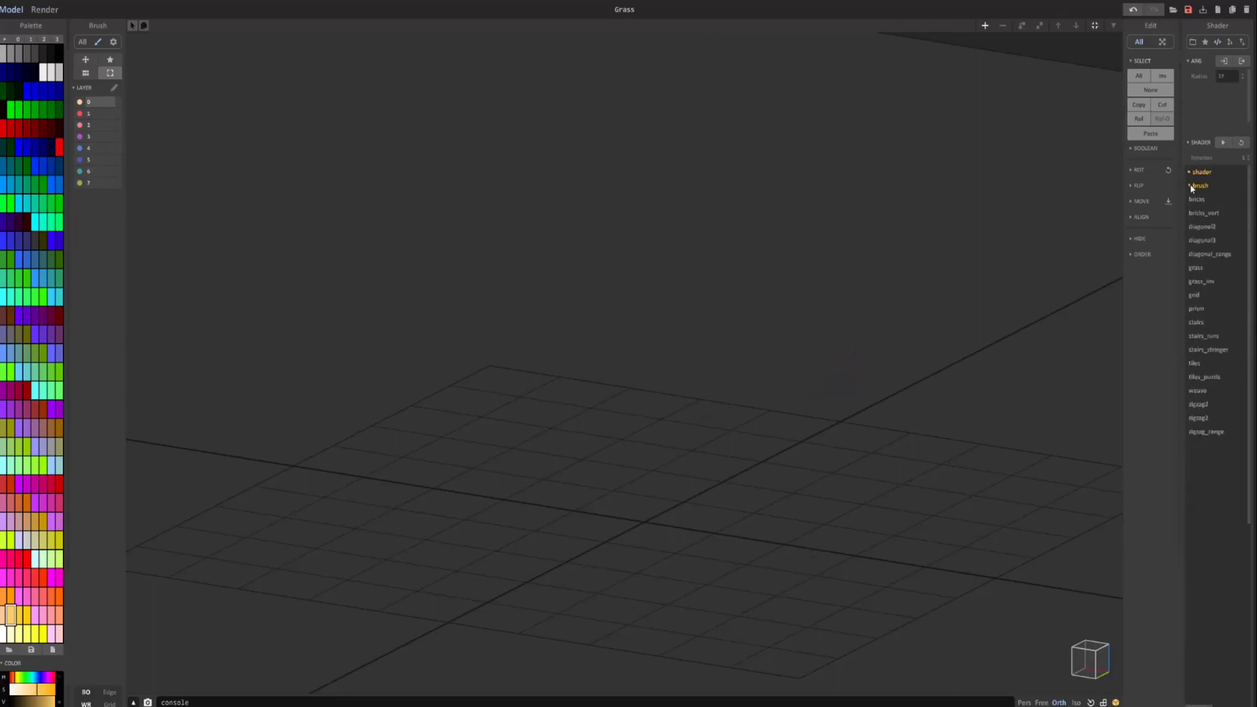
pyautogui.click(1212, 268)
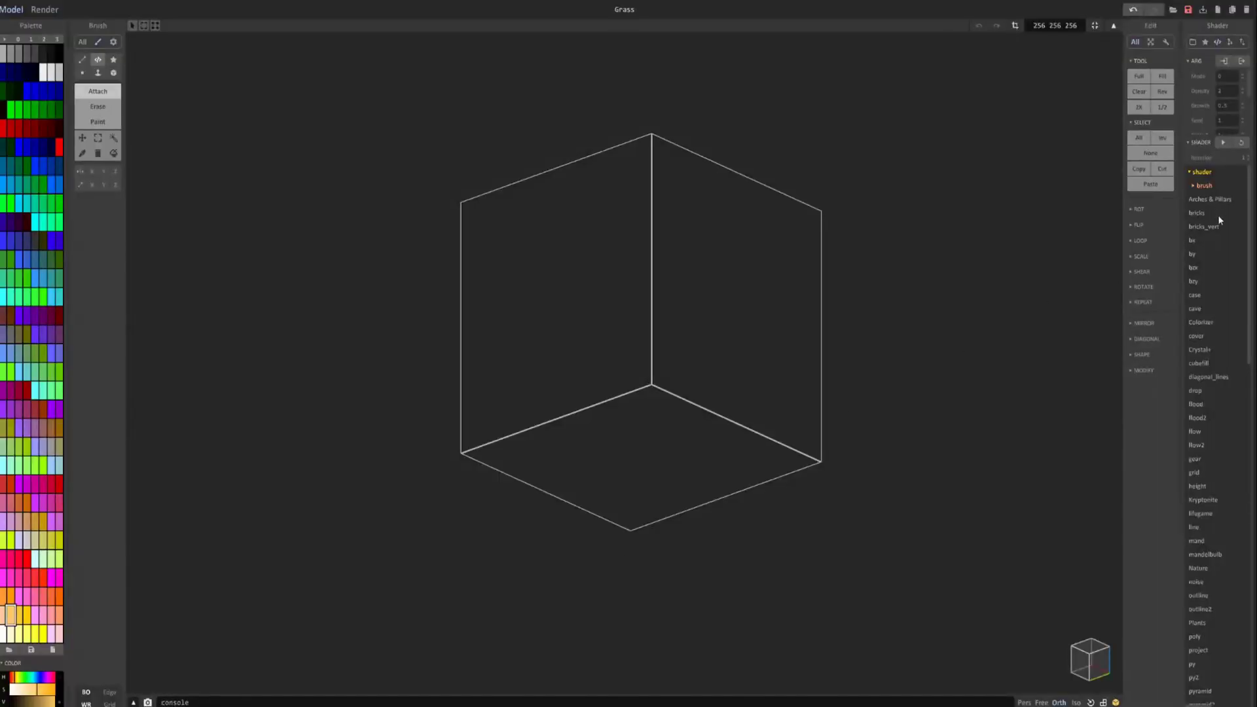
pyautogui.click(1194, 187)
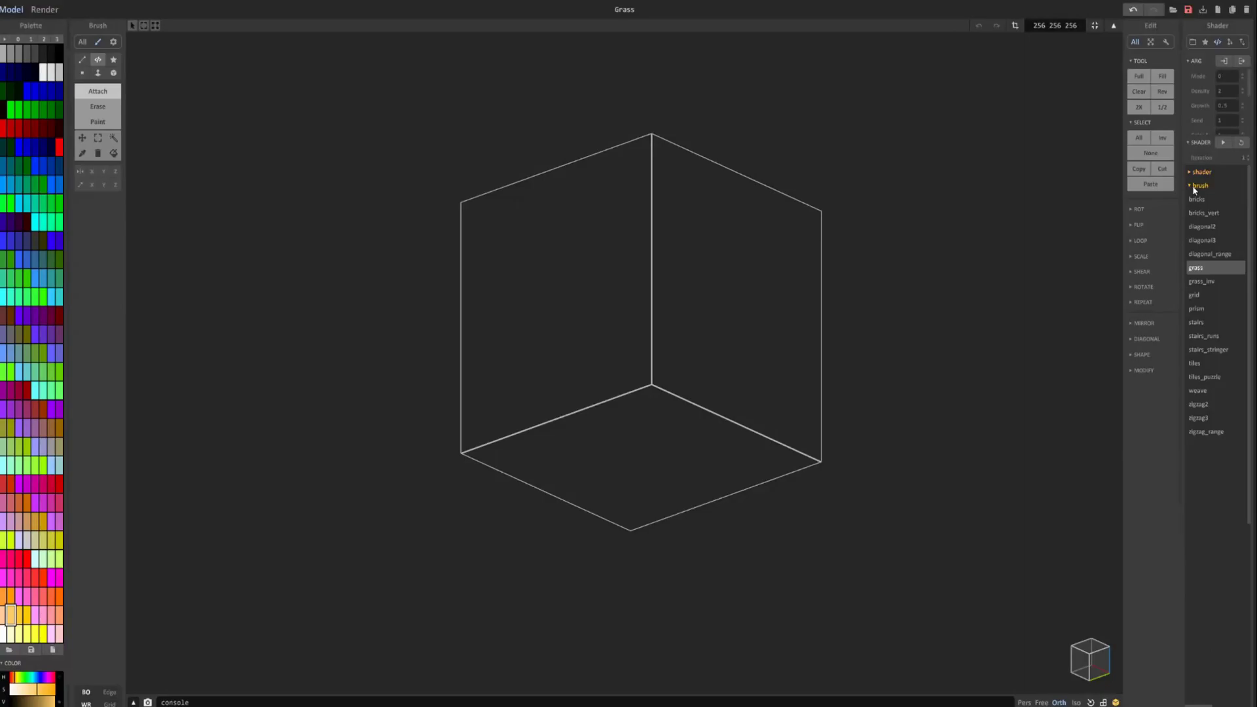
pyautogui.click(1197, 272)
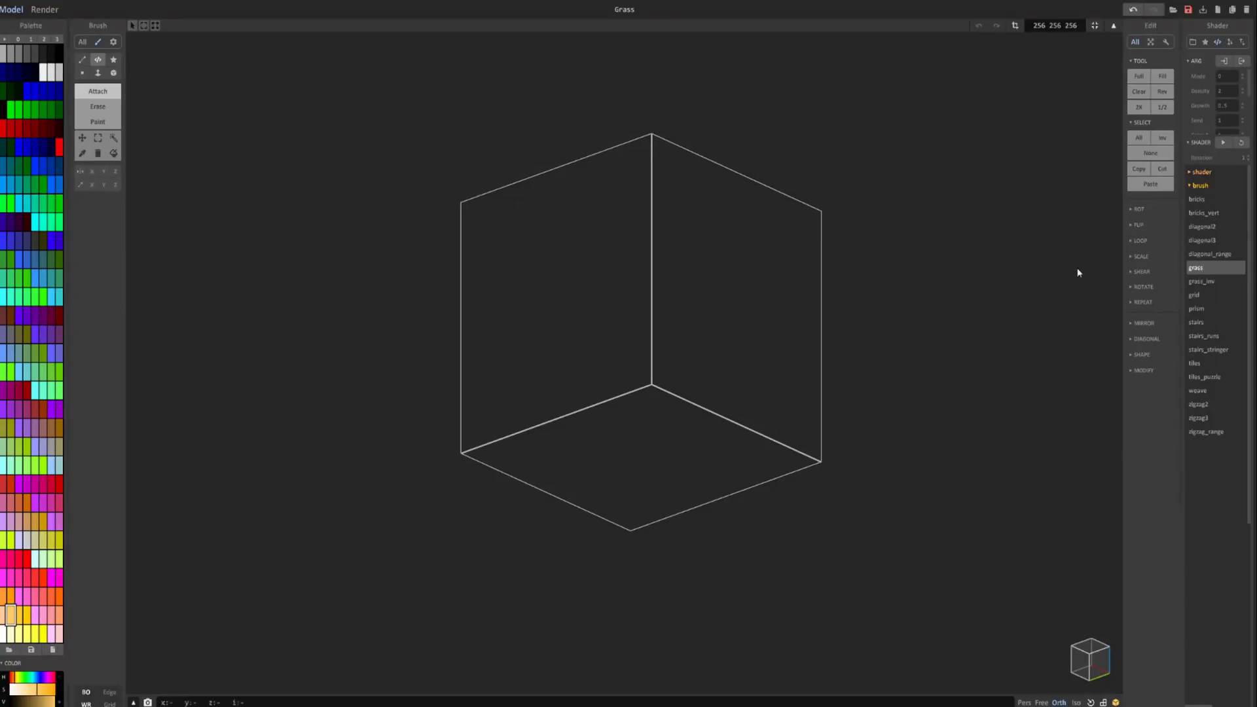
# Switch to an empty palette and create a gradient across its second row from dark olive to light green.
pyautogui.click(45, 40)
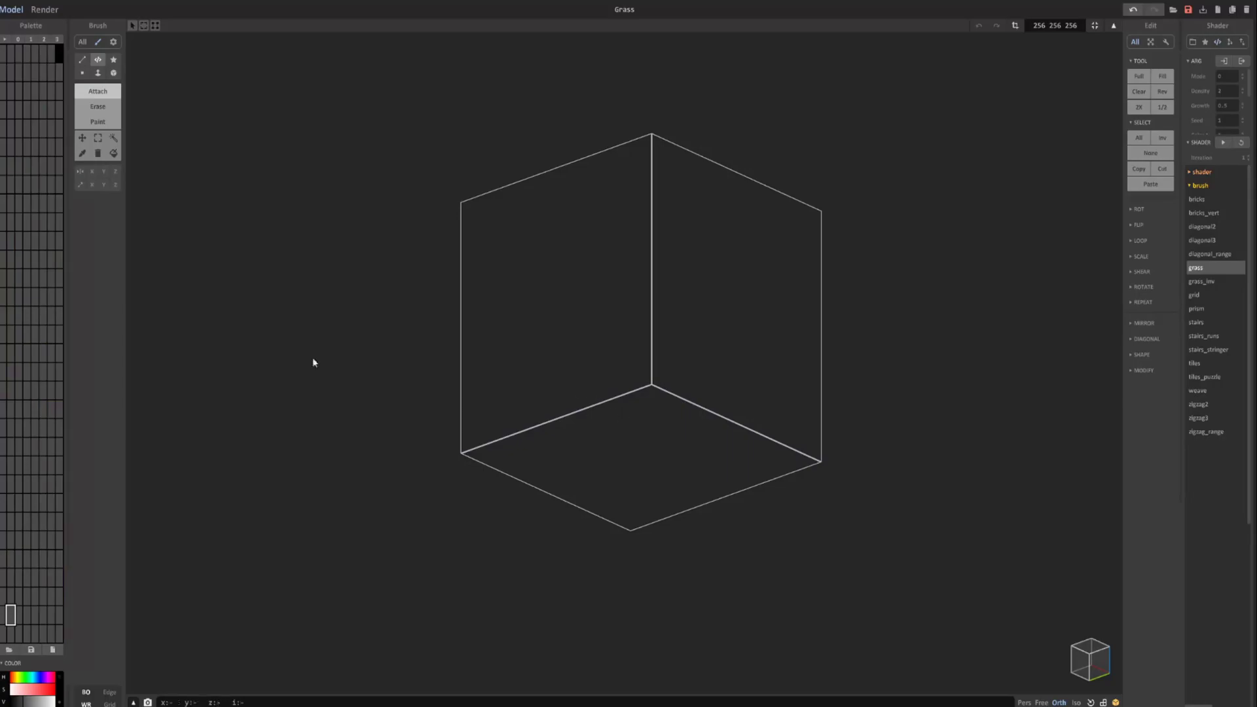
pyautogui.click(5, 72)
pyautogui.click(18, 681)
pyautogui.click(24, 696)
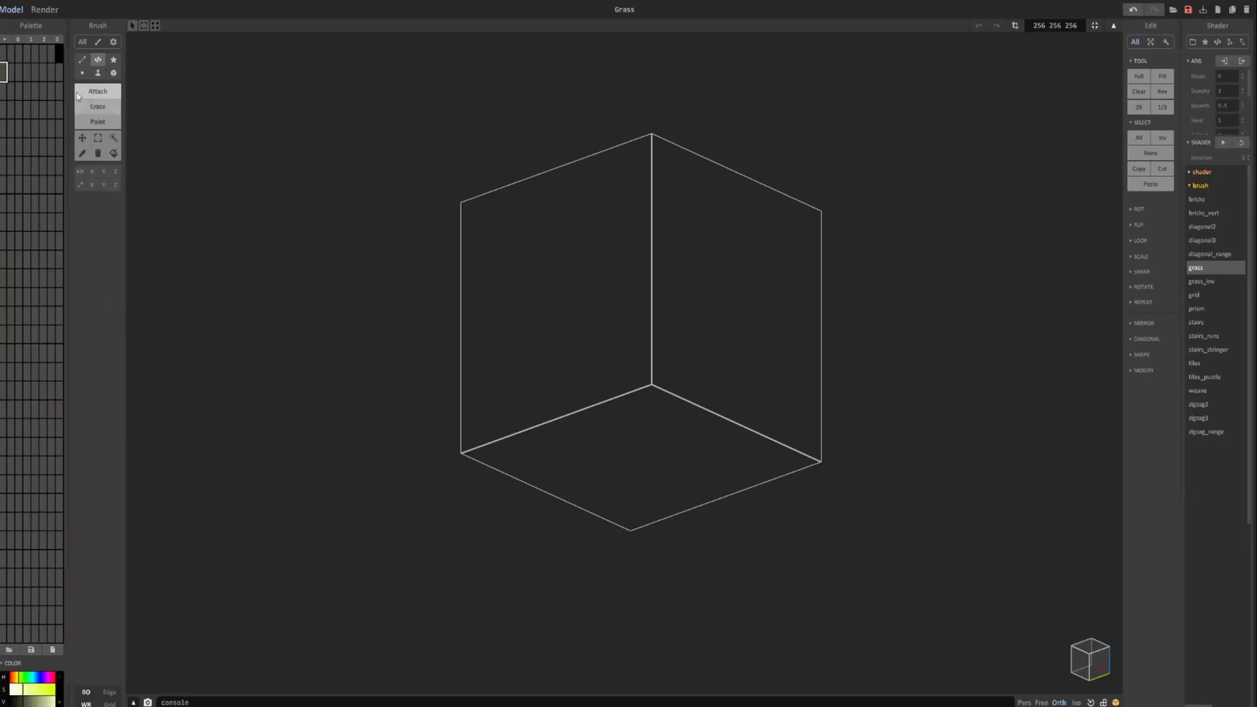
pyautogui.click(59, 70)
pyautogui.click(19, 680)
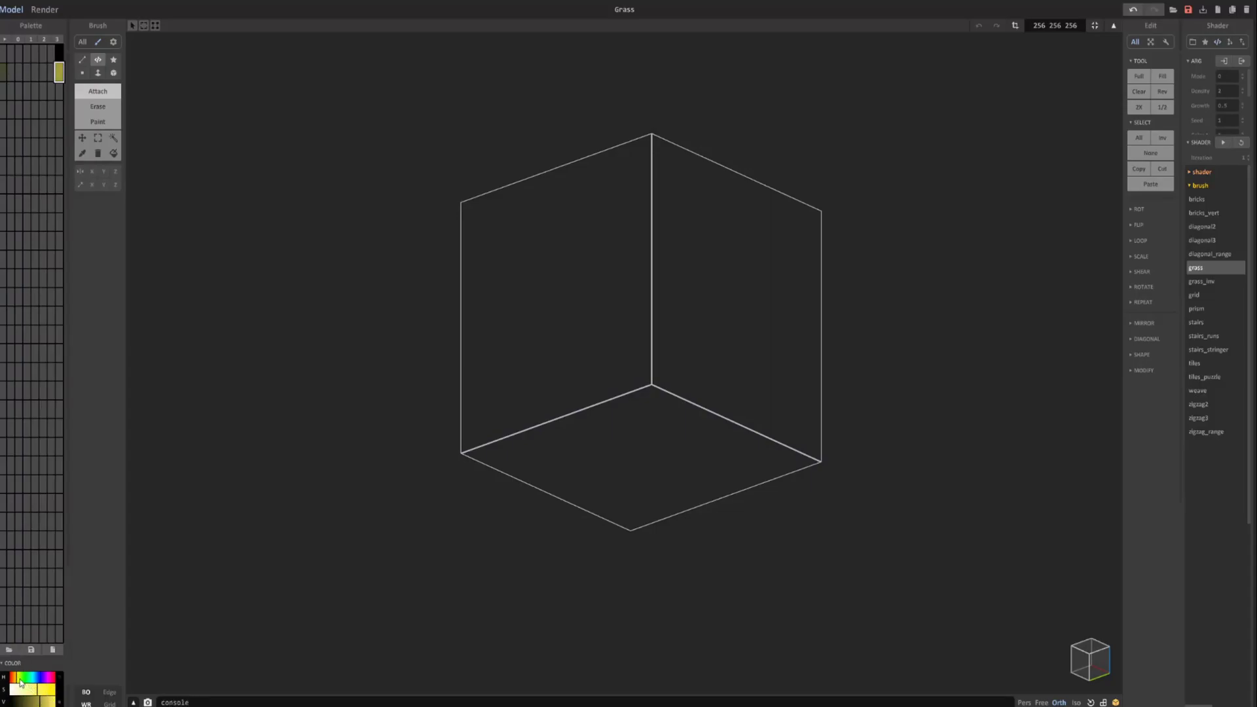
pyautogui.click(5, 74)
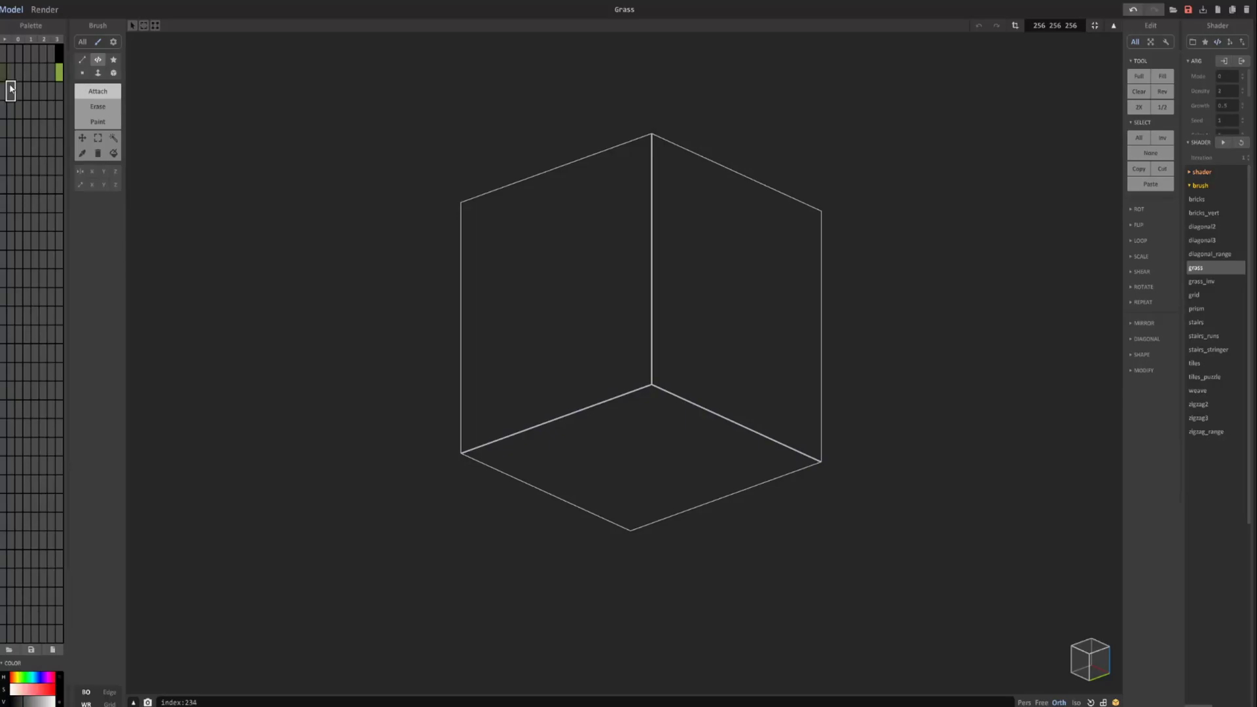
pyautogui.moveTo(5, 73); pyautogui.dragTo(59, 74)
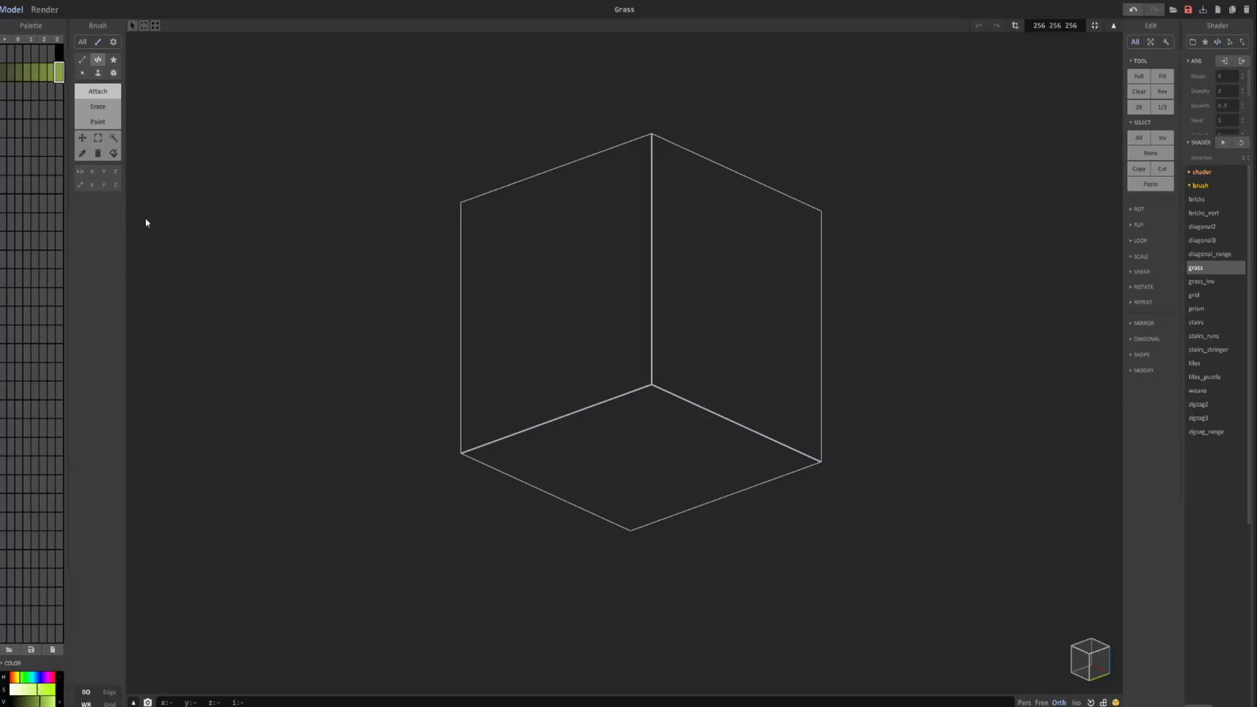
# Draw a grass shape about 78 voxels tall over the volume's floor and extend its box to the volume's edges.
pyautogui.scroll(3, 687, 295)
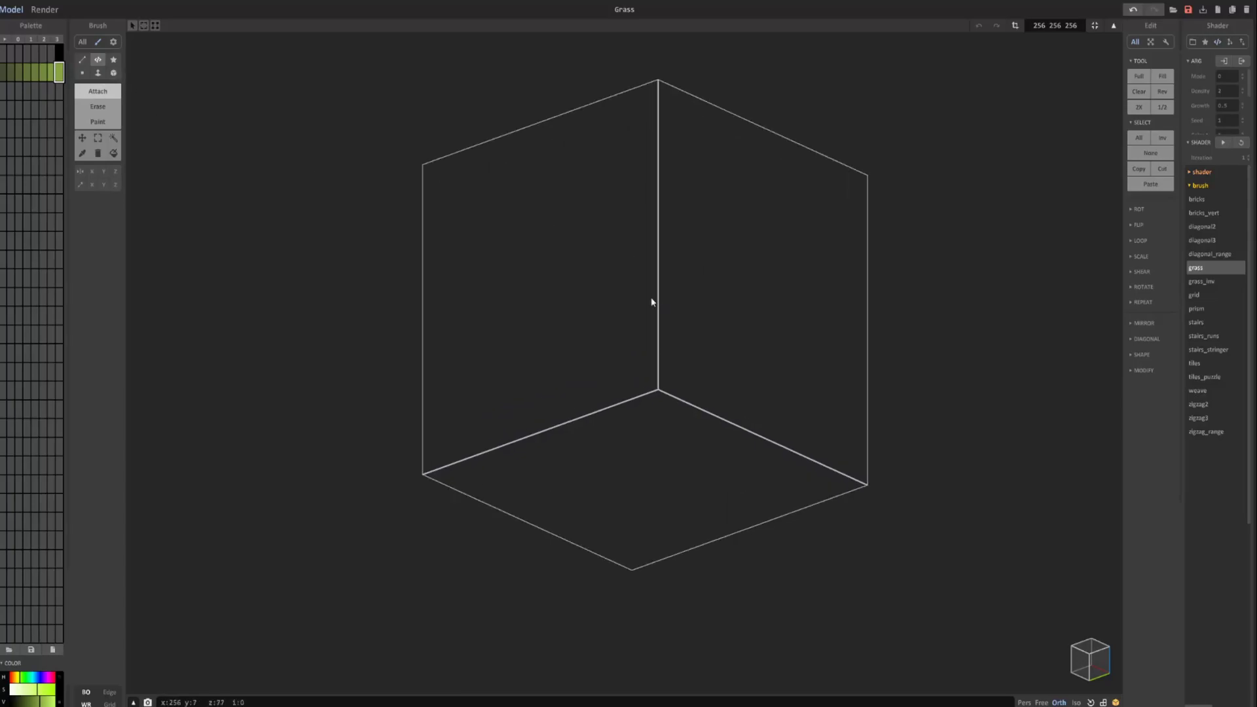
pyautogui.moveTo(653, 299); pyautogui.dragTo(635, 654)
pyautogui.moveTo(488, 489); pyautogui.dragTo(477, 497)
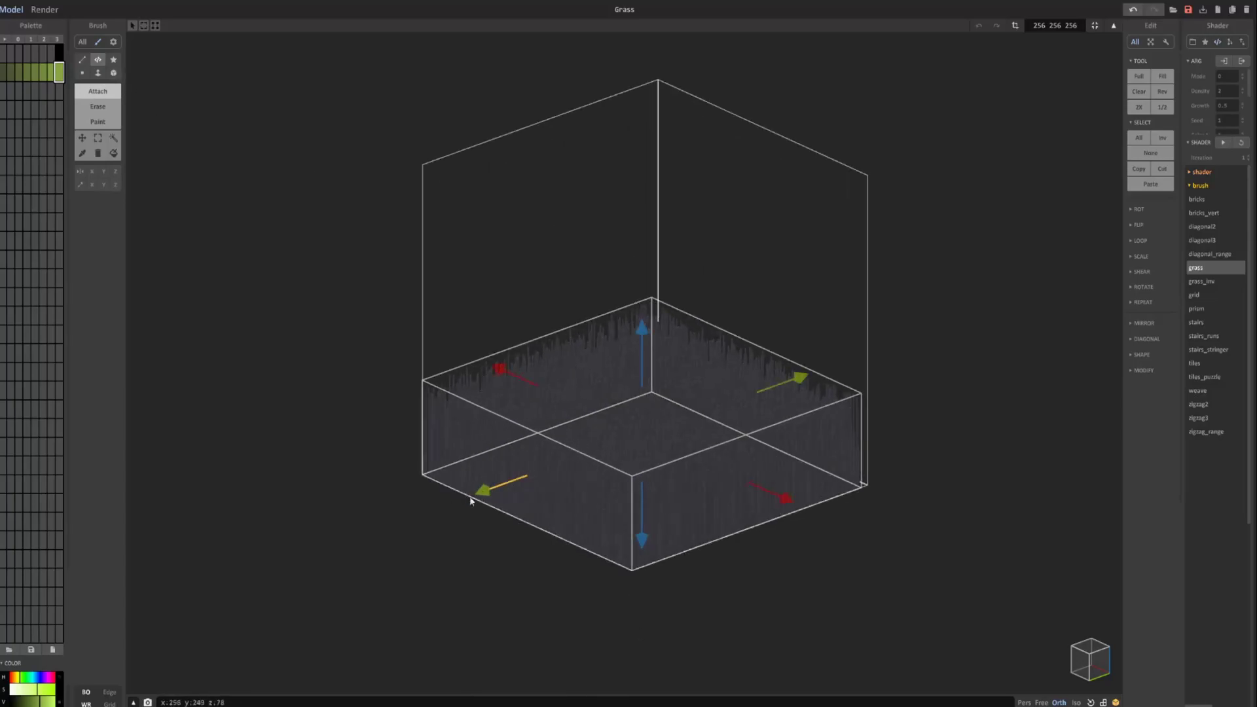
pyautogui.moveTo(799, 378); pyautogui.dragTo(824, 388)
pyautogui.moveTo(827, 415); pyautogui.dragTo(741, 418, button='right')
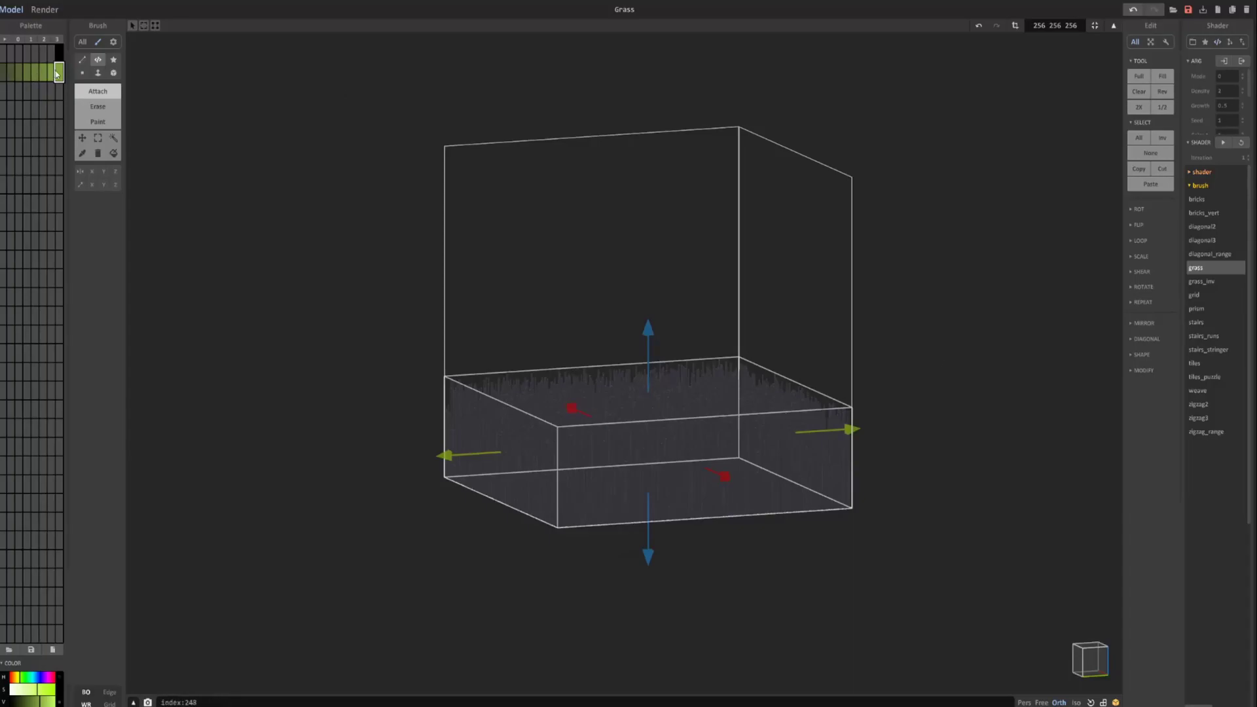
# Set the grass shader's Color A to 241 and Color B to 248, and inspect the coloured blades up close.
pyautogui.scroll(-3, 1226, 95)
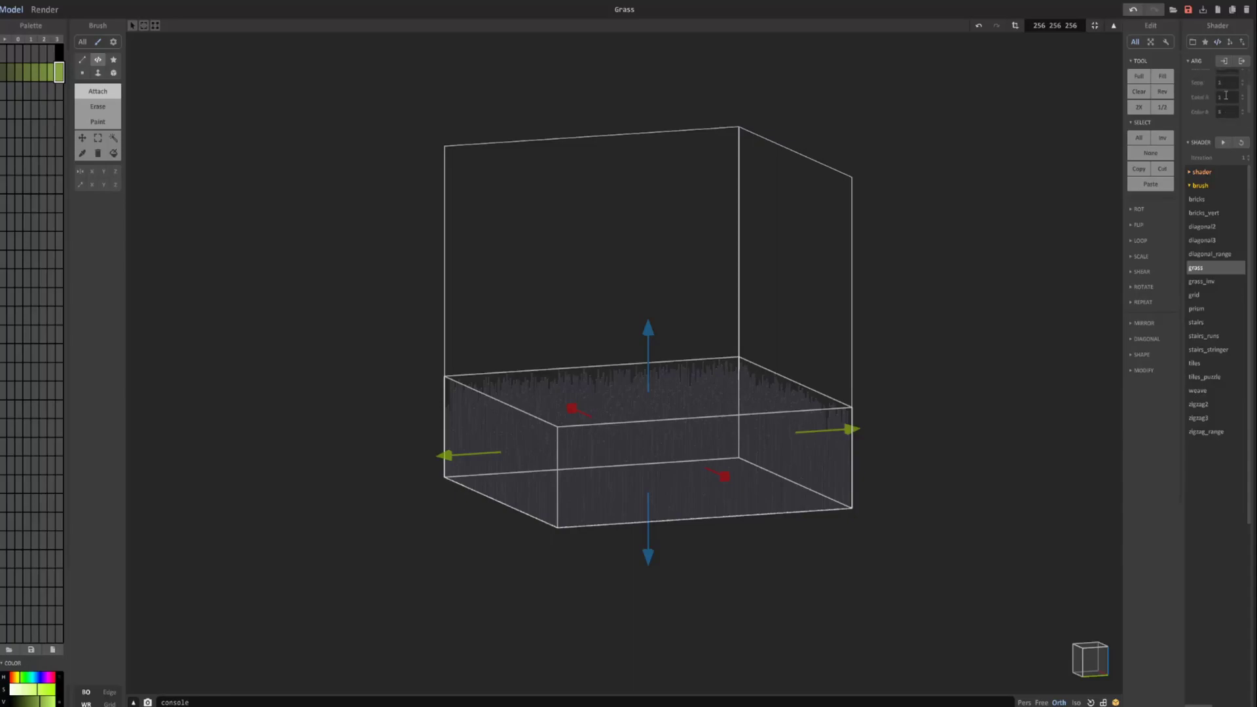
pyautogui.scroll(1, 1227, 96)
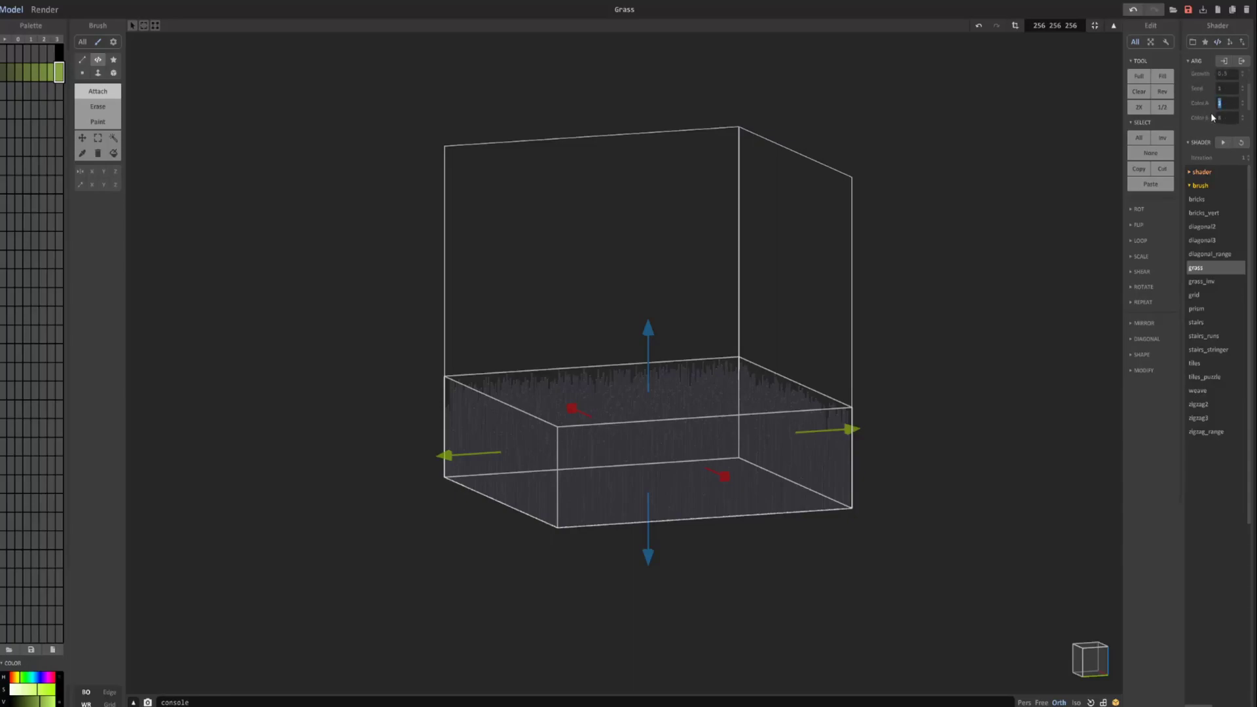
pyautogui.write('241')
pyautogui.press('Tab')
pyautogui.write('246')
pyautogui.click(1236, 104)
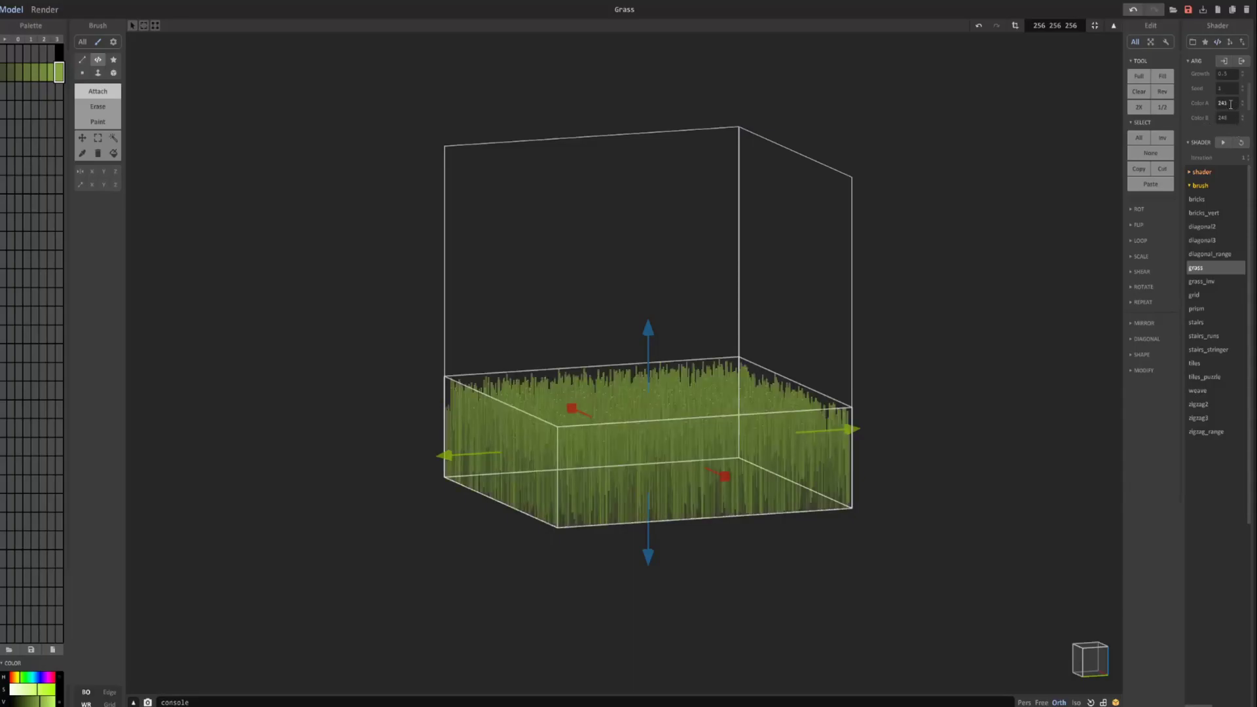
pyautogui.moveTo(839, 293); pyautogui.dragTo(718, 339, button='right')
pyautogui.moveTo(762, 332); pyautogui.dragTo(760, 399, button='middle')
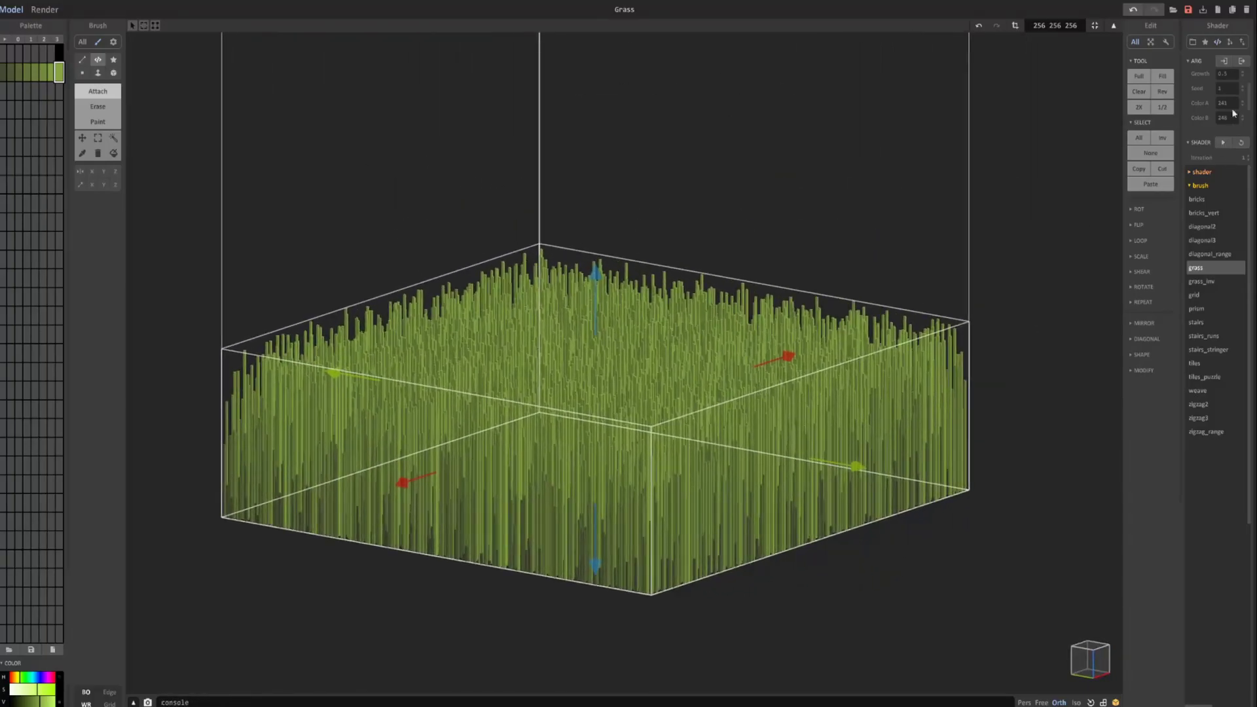
# Raise the grass shader's first parameter to shade the blades from dark bases to light tips, and inspect them from the side.
pyautogui.scroll(2, 1232, 110)
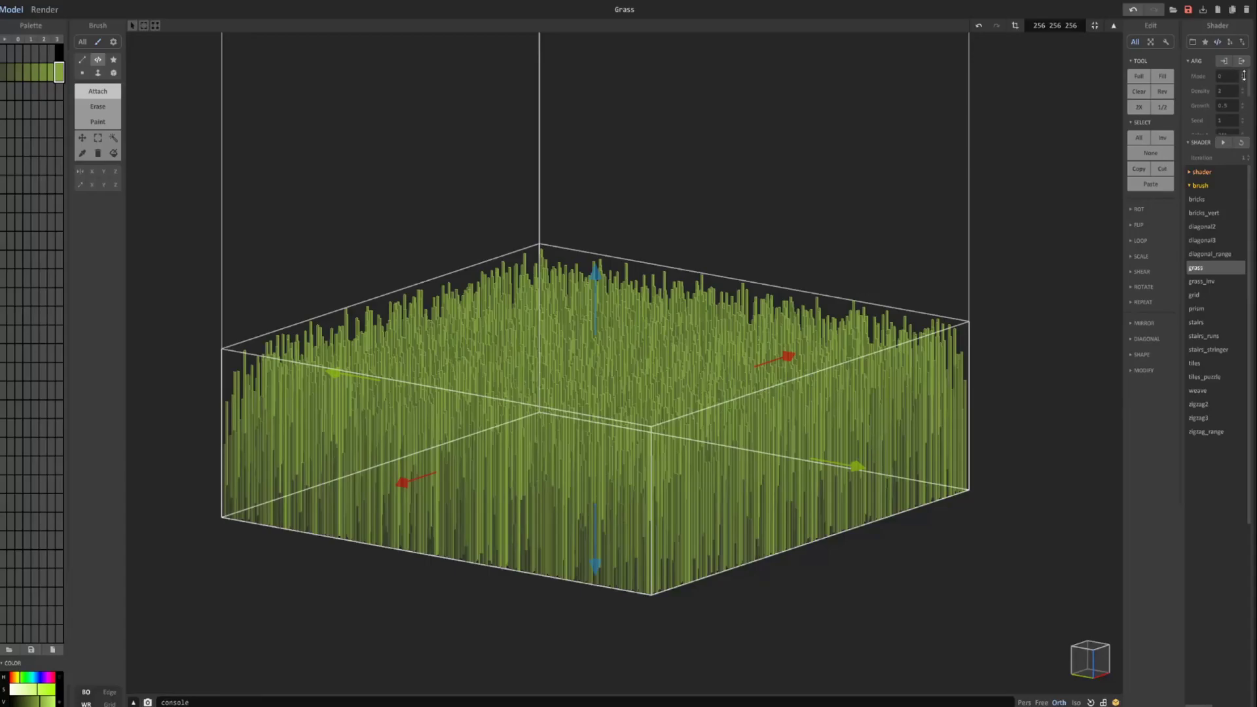
pyautogui.click(1244, 73)
pyautogui.click(1244, 71)
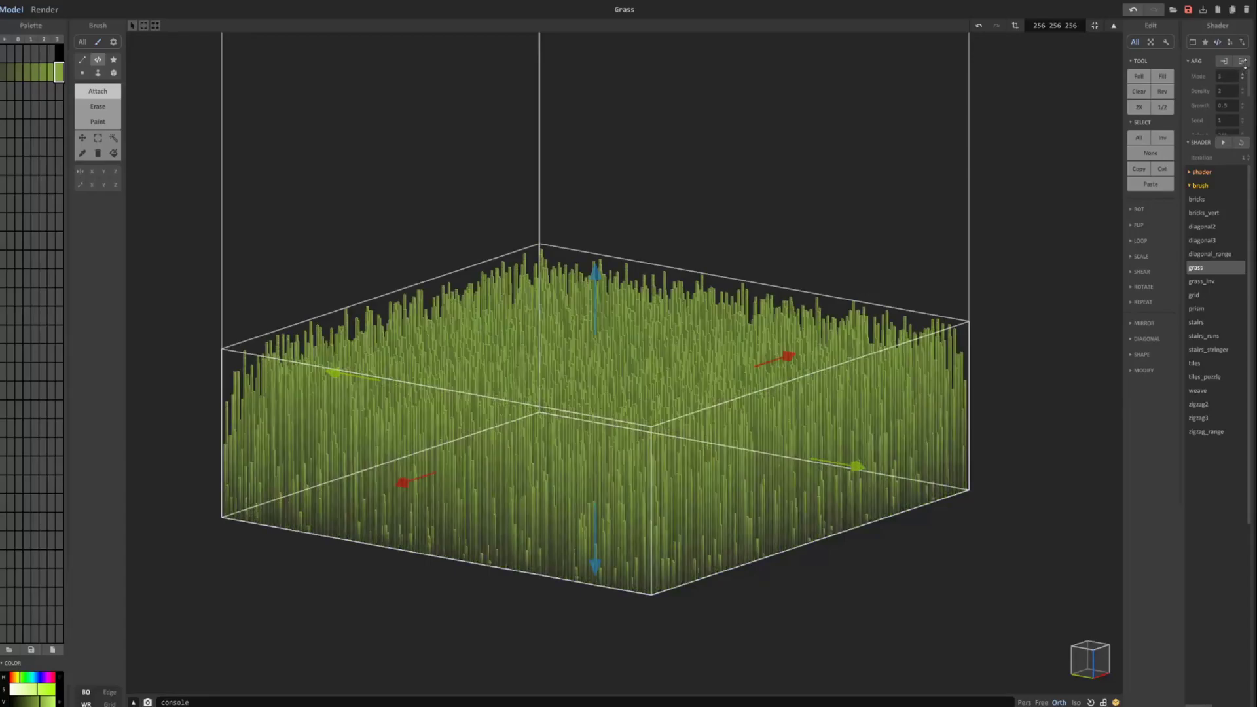
pyautogui.click(1245, 70)
pyautogui.moveTo(966, 282); pyautogui.dragTo(852, 305, button='right')
pyautogui.scroll(4, 707, 419)
pyautogui.moveTo(670, 421); pyautogui.dragTo(622, 441, button='right')
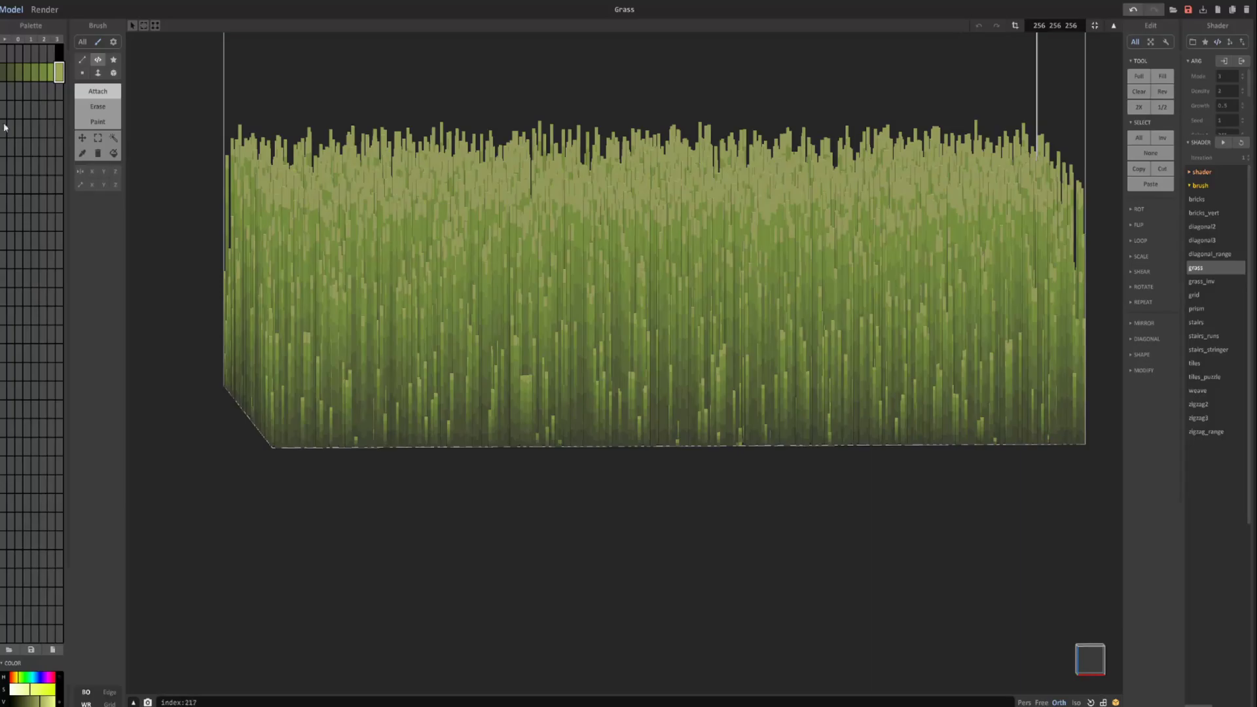
# Regenerate the gradient along the palette's second row, ending in a more yellowish green.
pyautogui.keyDown('alt'); pyautogui.moveTo(4, 74); pyautogui.dragTo(55, 77); pyautogui.keyUp('alt')
pyautogui.scroll(-3, 486, 303)
pyautogui.moveTo(486, 302)
pyautogui.mouseDown(button='right')
pyautogui.moveTo(494, 340)
pyautogui.moveTo(524, 288)
pyautogui.moveTo(694, 296)
pyautogui.mouseUp(button='right')
# Render the grass block, examine it from above and up close, and return to the model view.
pyautogui.click(45, 9)
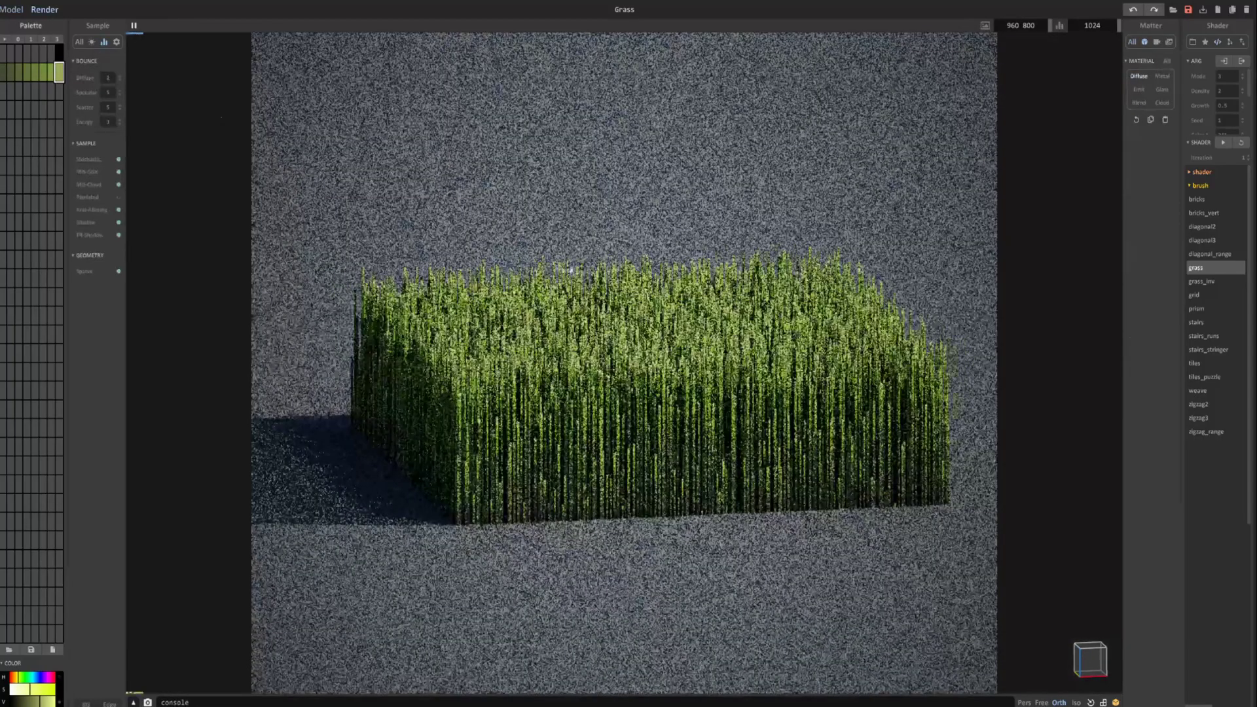
pyautogui.moveTo(571, 270); pyautogui.dragTo(661, 357, button='right')
pyautogui.scroll(5, 671, 485)
pyautogui.scroll(-3, 661, 356)
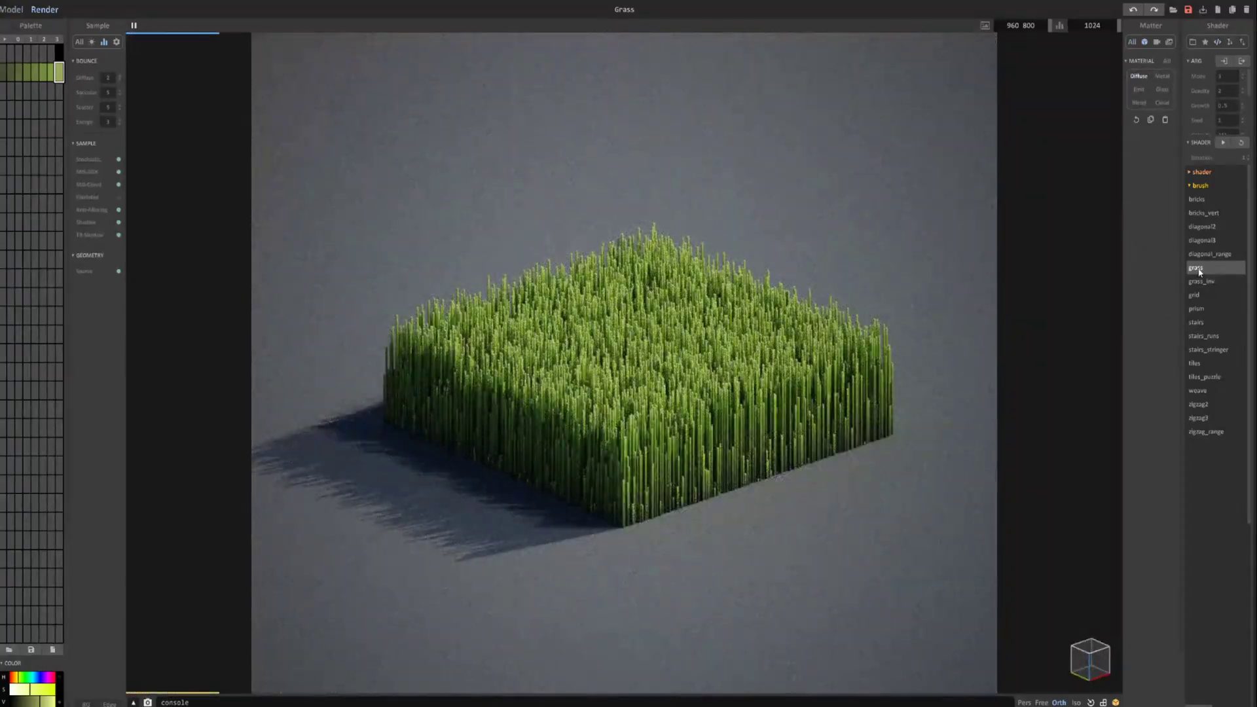
pyautogui.click(11, 10)
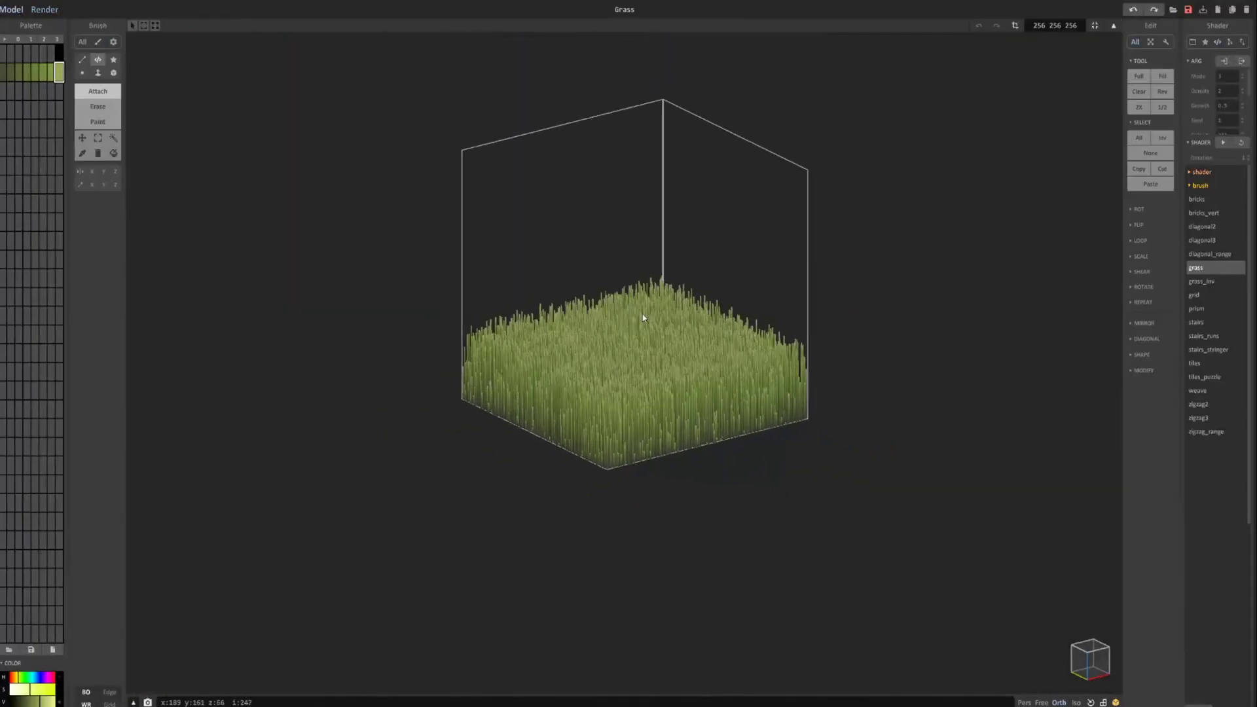
pyautogui.moveTo(643, 318); pyautogui.dragTo(676, 410, button='right')
pyautogui.scroll(3, 640, 227)
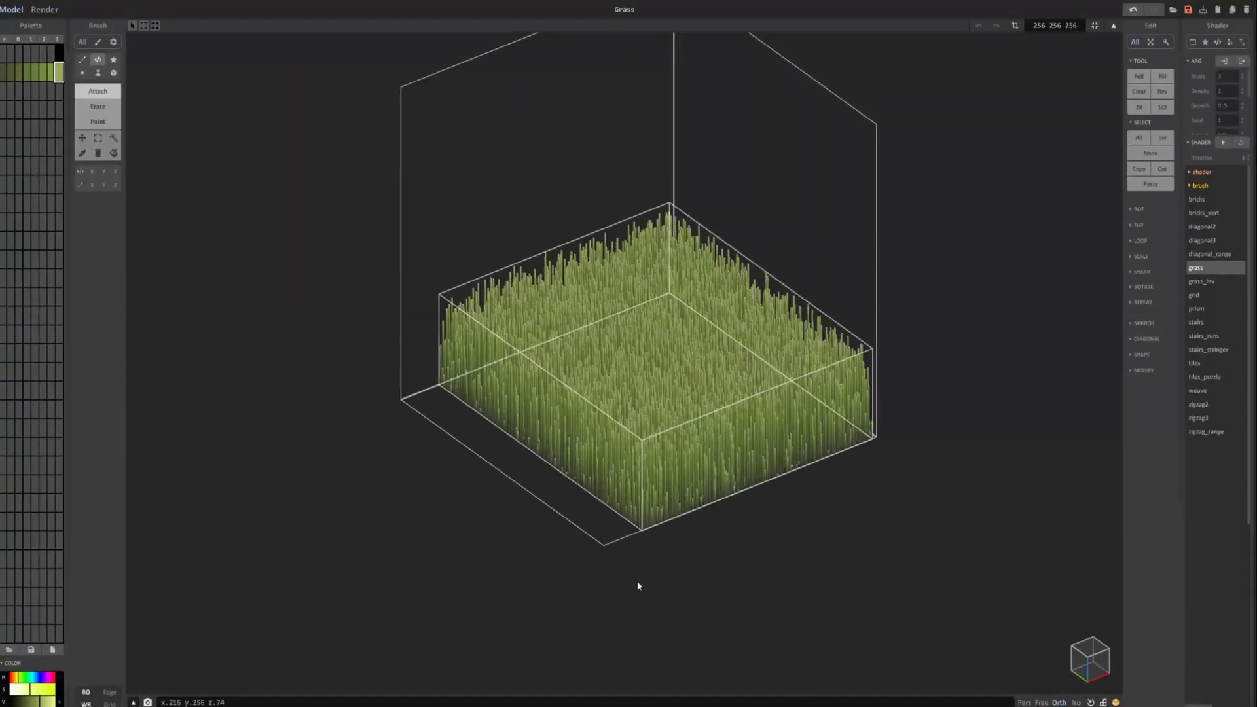
pyautogui.moveTo(638, 582); pyautogui.dragTo(626, 561)
pyautogui.moveTo(759, 466); pyautogui.dragTo(791, 494)
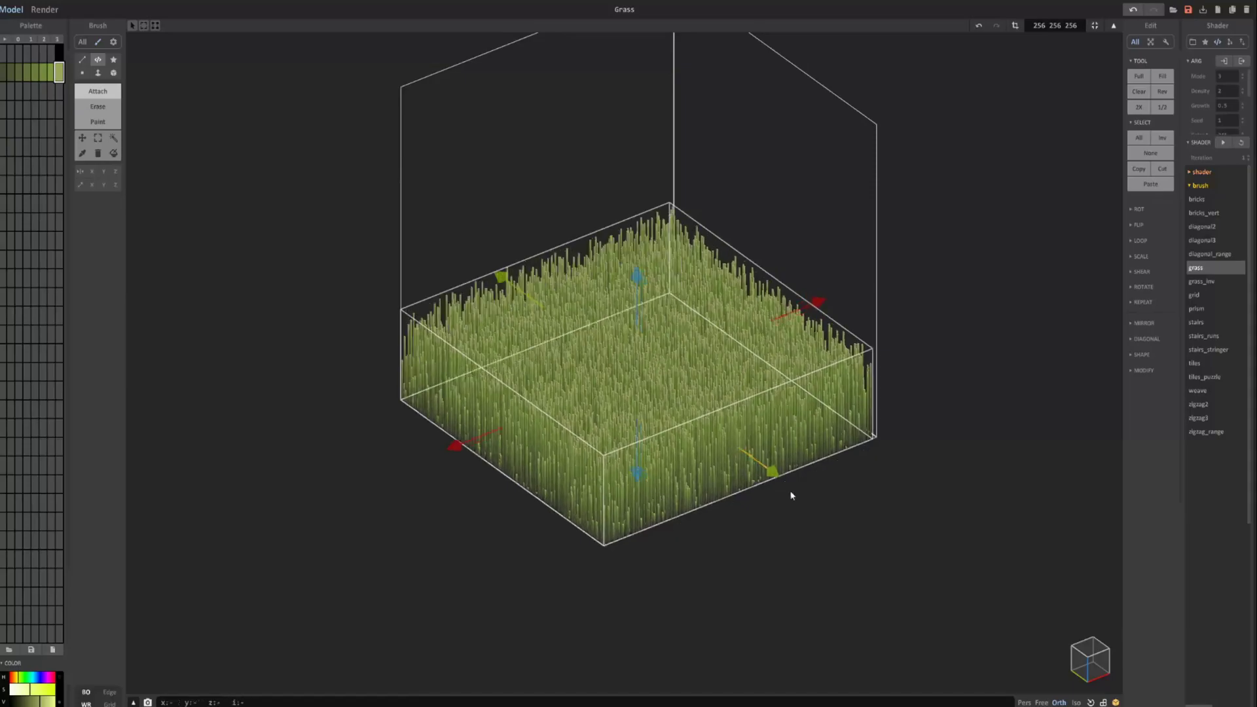
pyautogui.click(806, 319)
pyautogui.hotkey('ctrl', 'z')
pyautogui.hotkey('ctrl', 'z')
# Draw a lower grass shape about 55 voxels tall over the whole floor and extend its box to the volume's edge.
pyautogui.moveTo(668, 296); pyautogui.dragTo(578, 660)
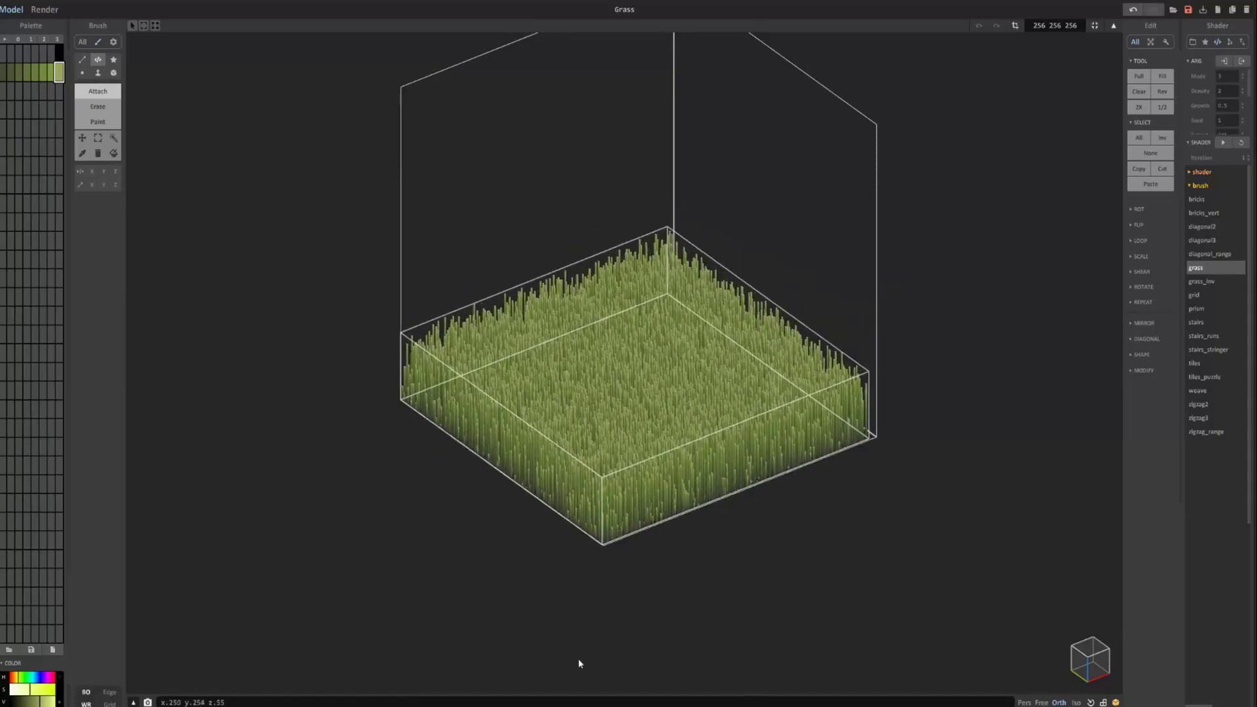
pyautogui.moveTo(795, 326); pyautogui.dragTo(822, 345)
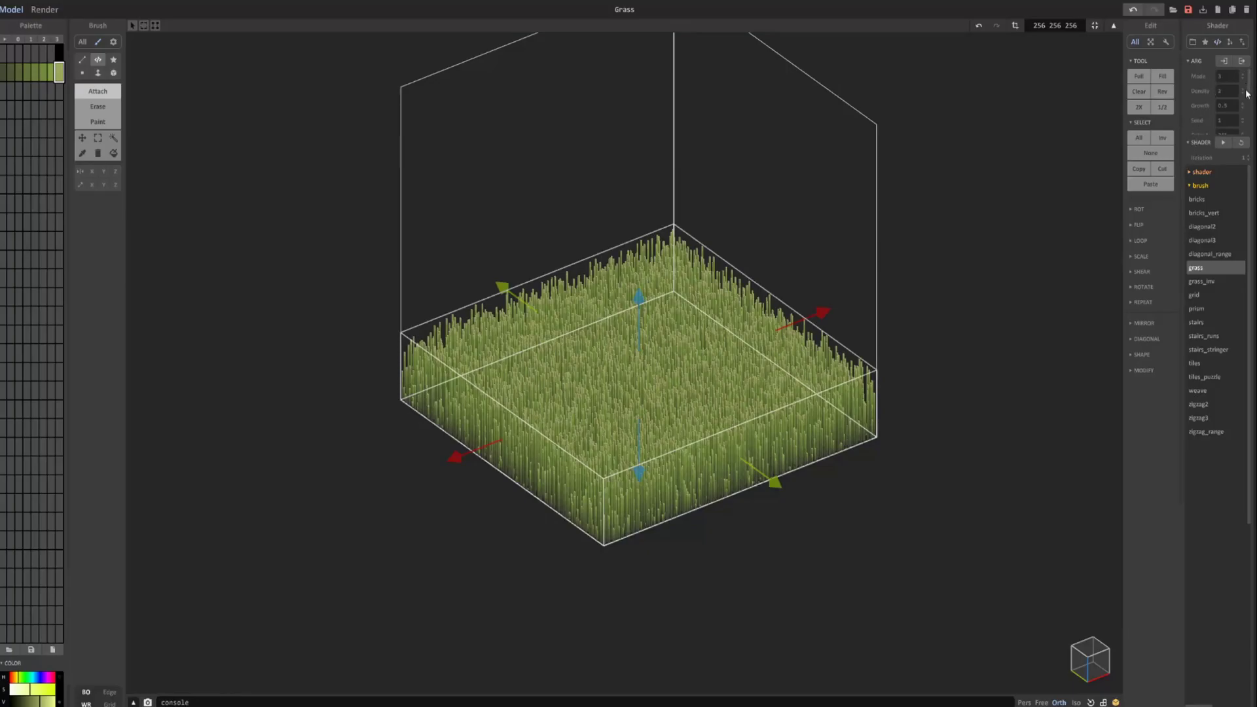
# Vary the grass shader's density, set its Seed to 17, adjust the blade-height setting for uneven tops, and inspect the patch from several angles.
pyautogui.moveTo(1244, 92); pyautogui.dragTo(1194, 357)
pyautogui.scroll(-1, 1242, 106)
pyautogui.moveTo(1159, 221); pyautogui.dragTo(1136, 262)
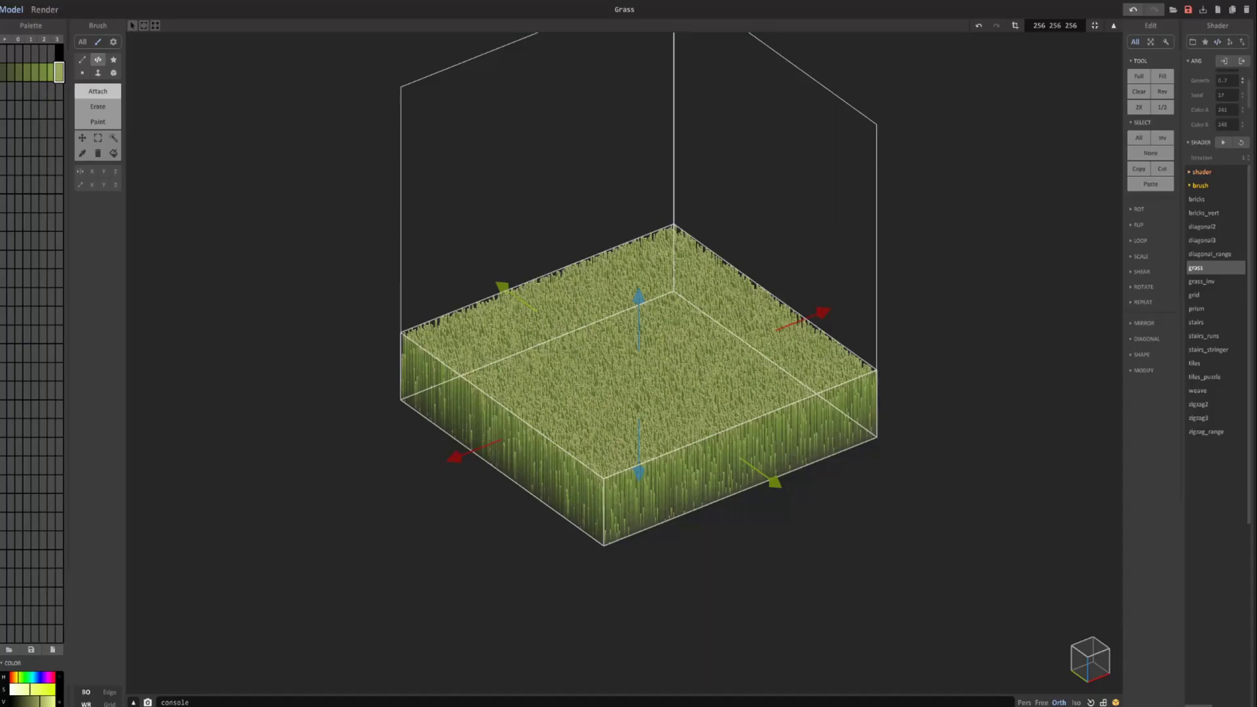
pyautogui.moveTo(1159, 104); pyautogui.dragTo(1165, 378)
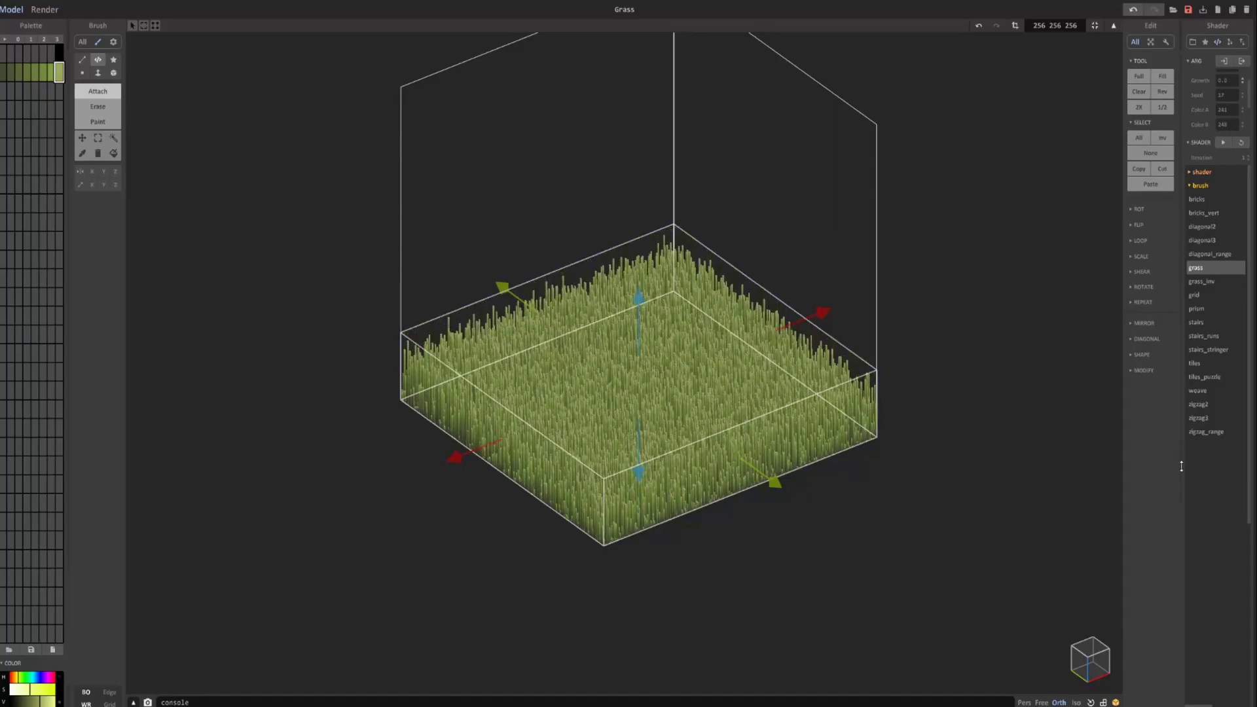
pyautogui.moveTo(895, 514); pyautogui.dragTo(717, 439, button='right')
pyautogui.scroll(4, 756, 404)
pyautogui.moveTo(887, 477); pyautogui.dragTo(718, 456, button='right')
pyautogui.scroll(-3, 1212, 105)
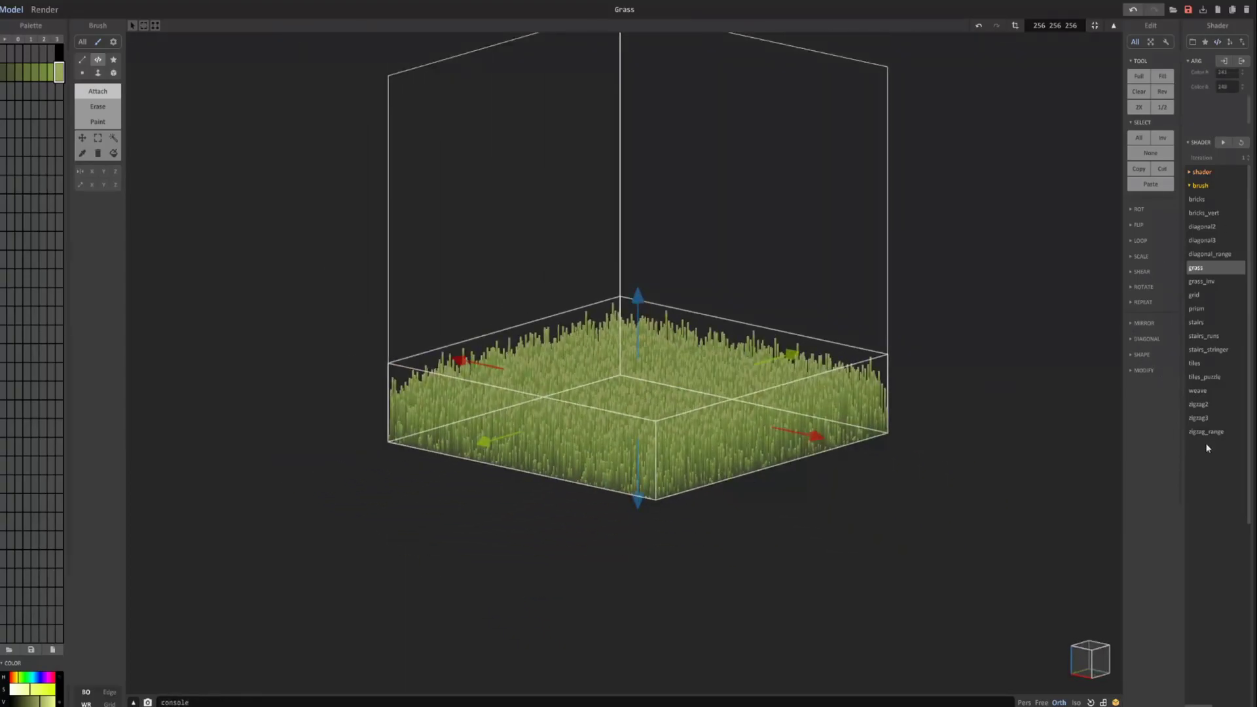